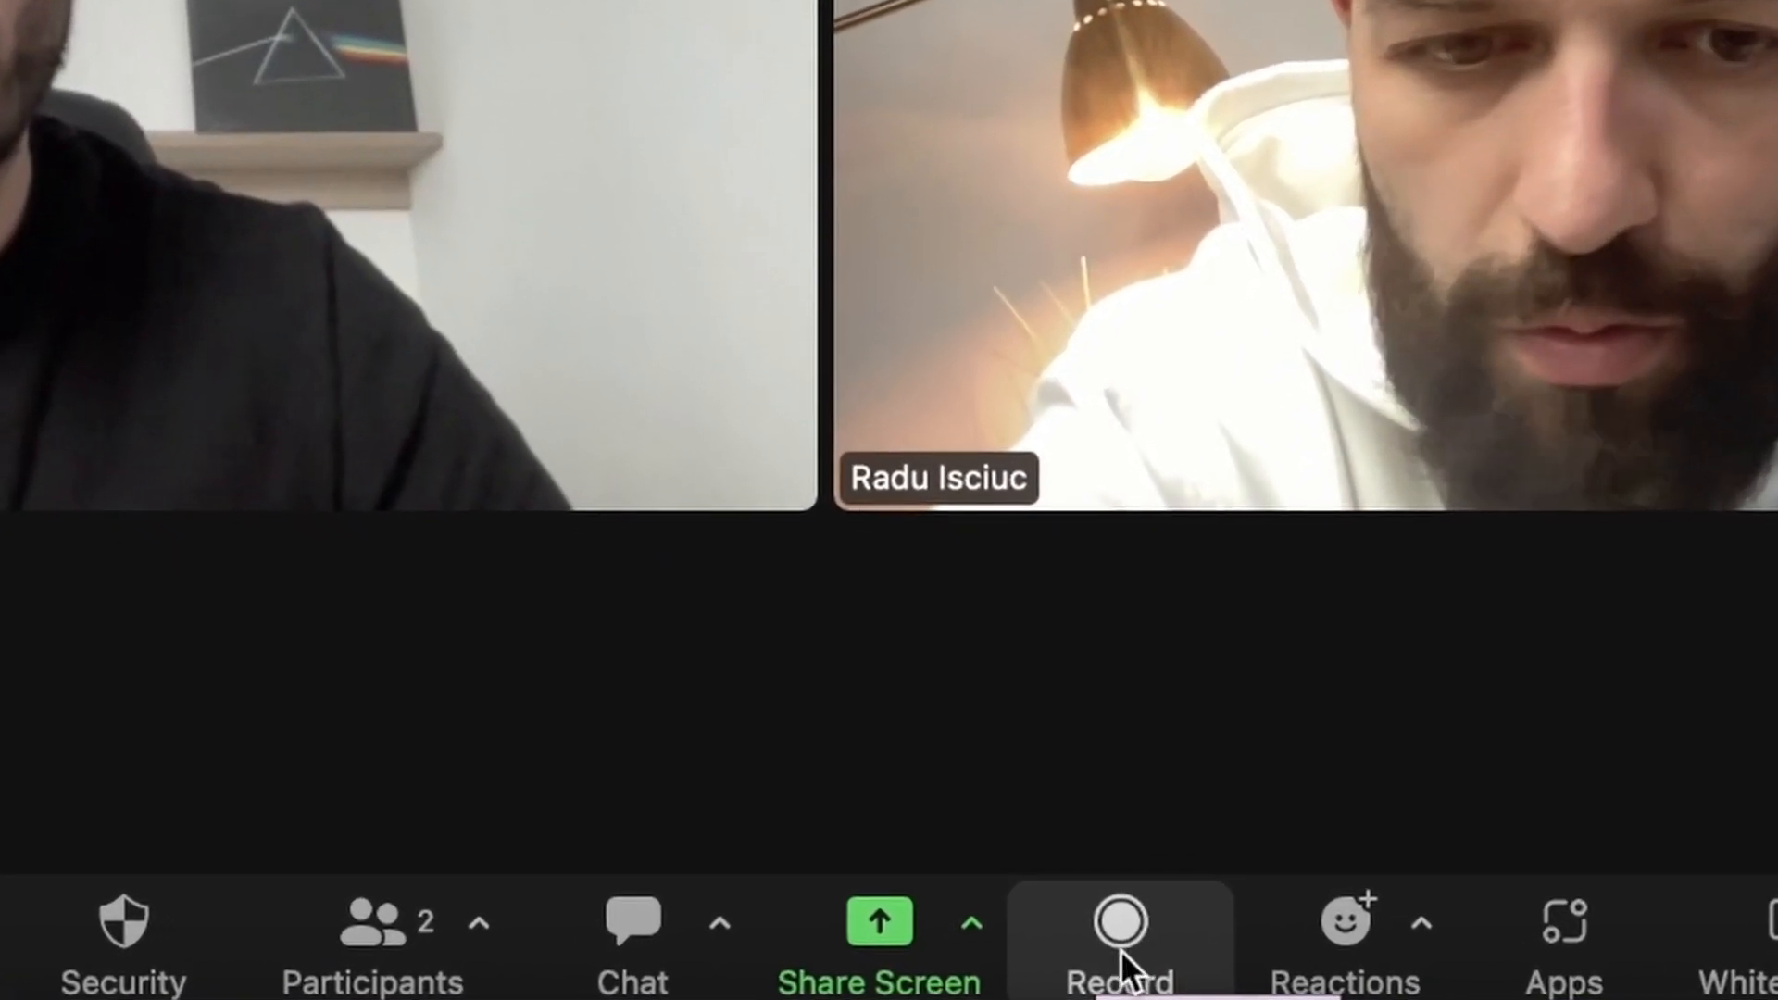
# Step: Start recording the Zoom meeting and change the layout used to view its participants
pyautogui.click(1107, 921)
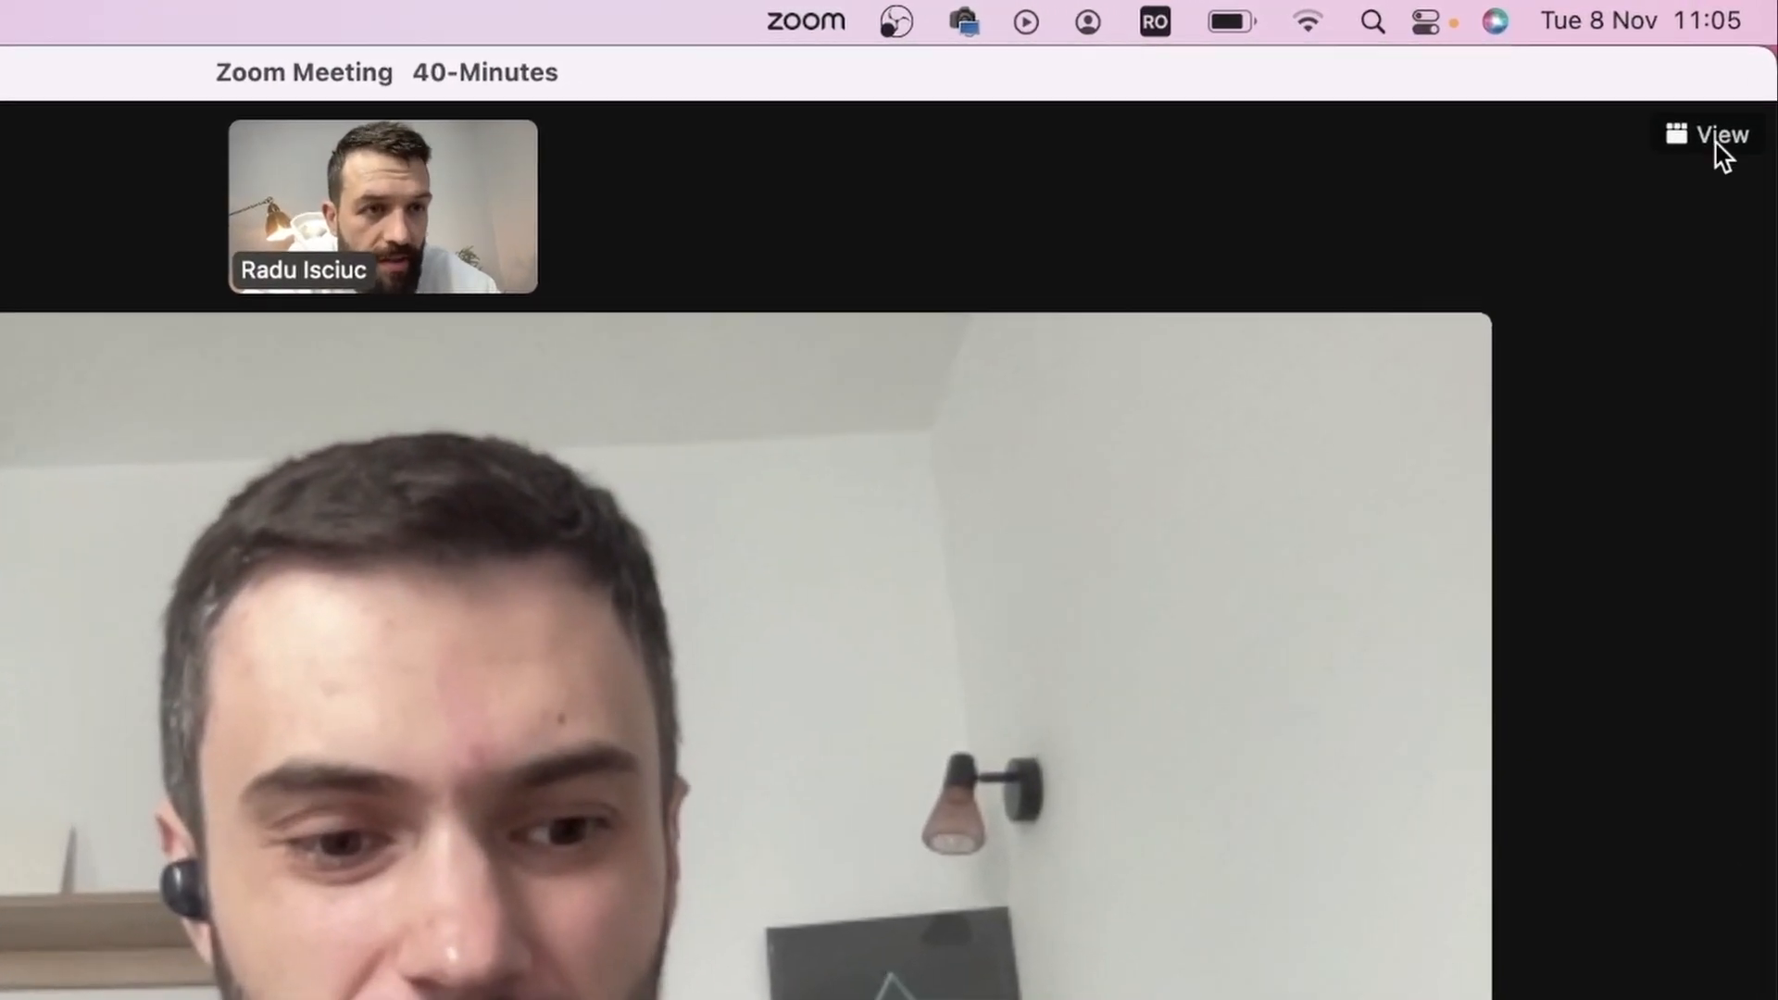
pyautogui.click(1739, 87)
pyautogui.click(1467, 298)
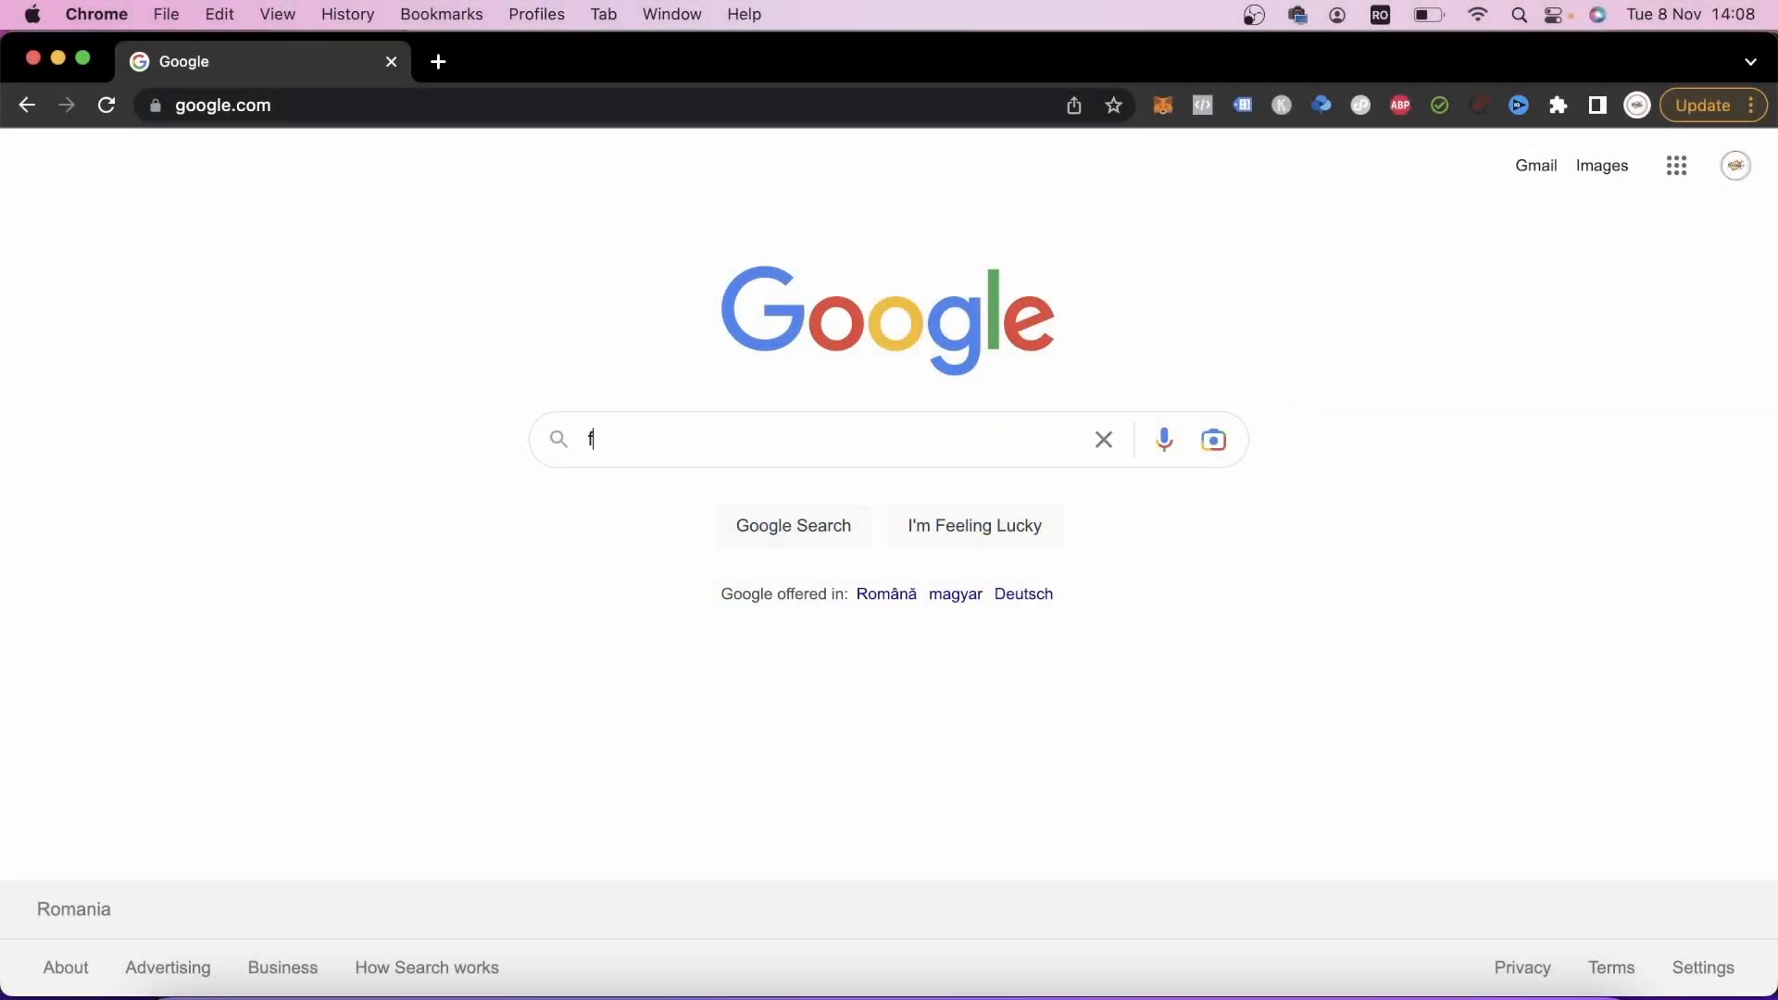
# Step: Switch to Chrome, search Google for flixier, open the Flixier website and start its online editor
pyautogui.write('lixier')
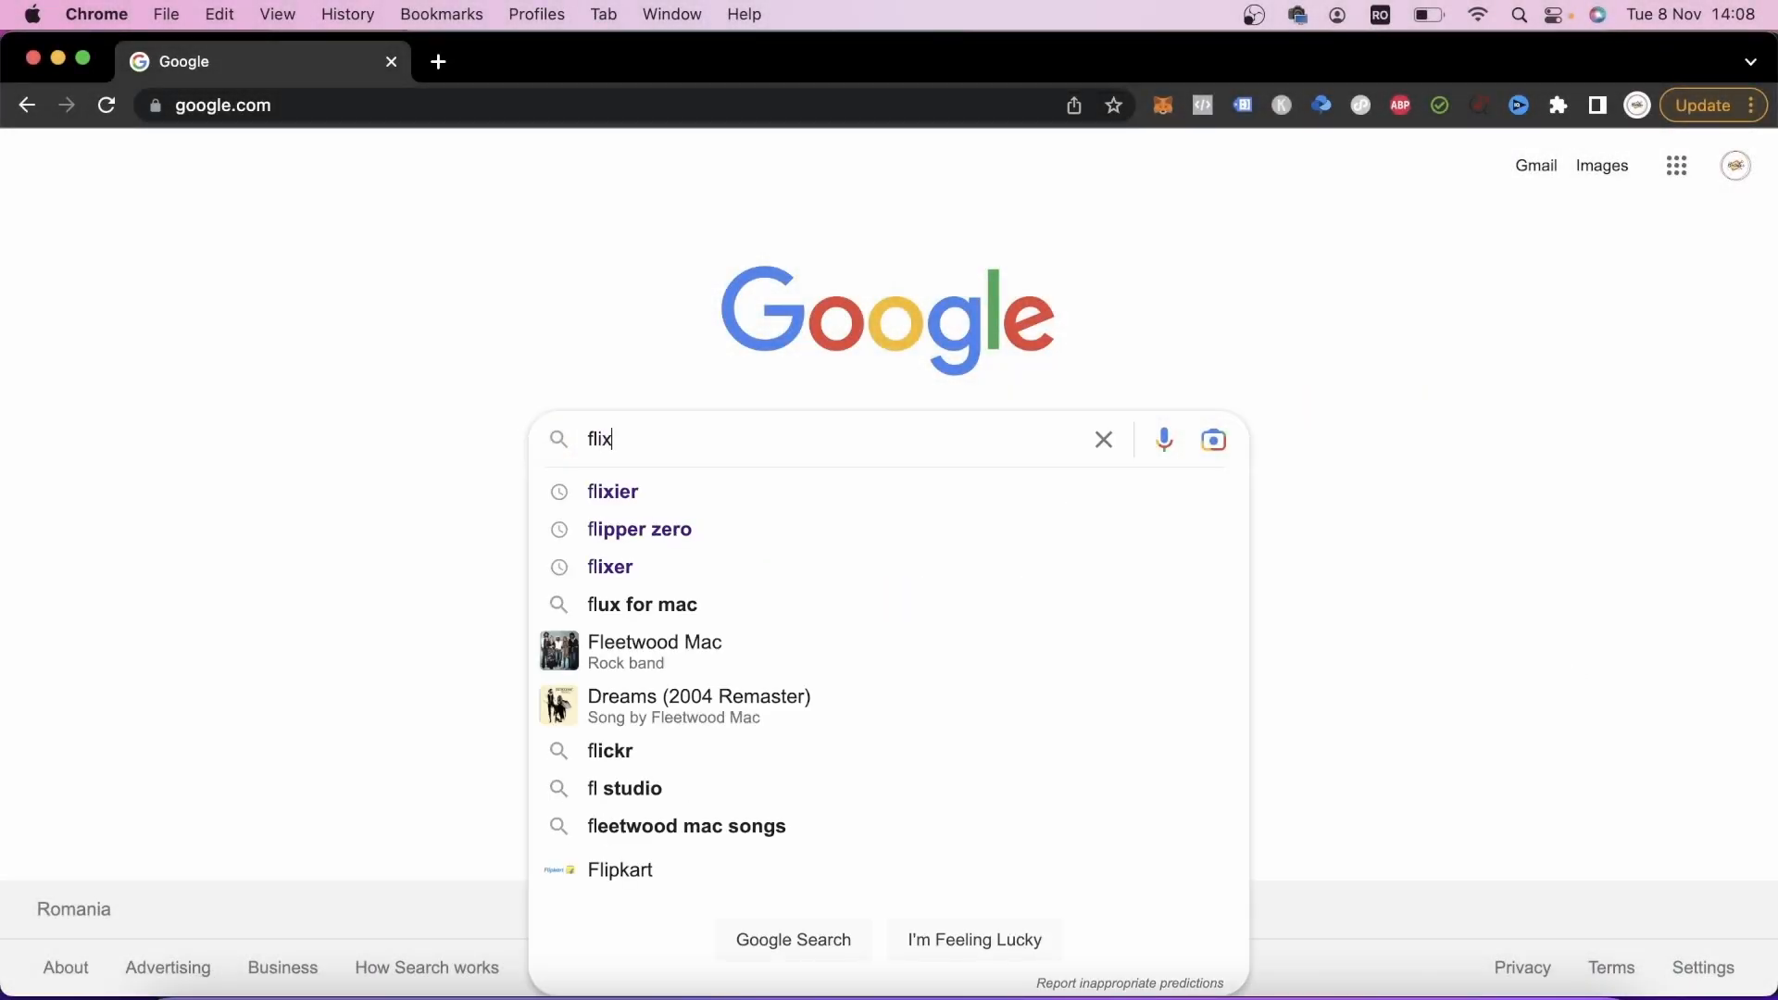
pyautogui.press('Return')
pyautogui.click(602, 278)
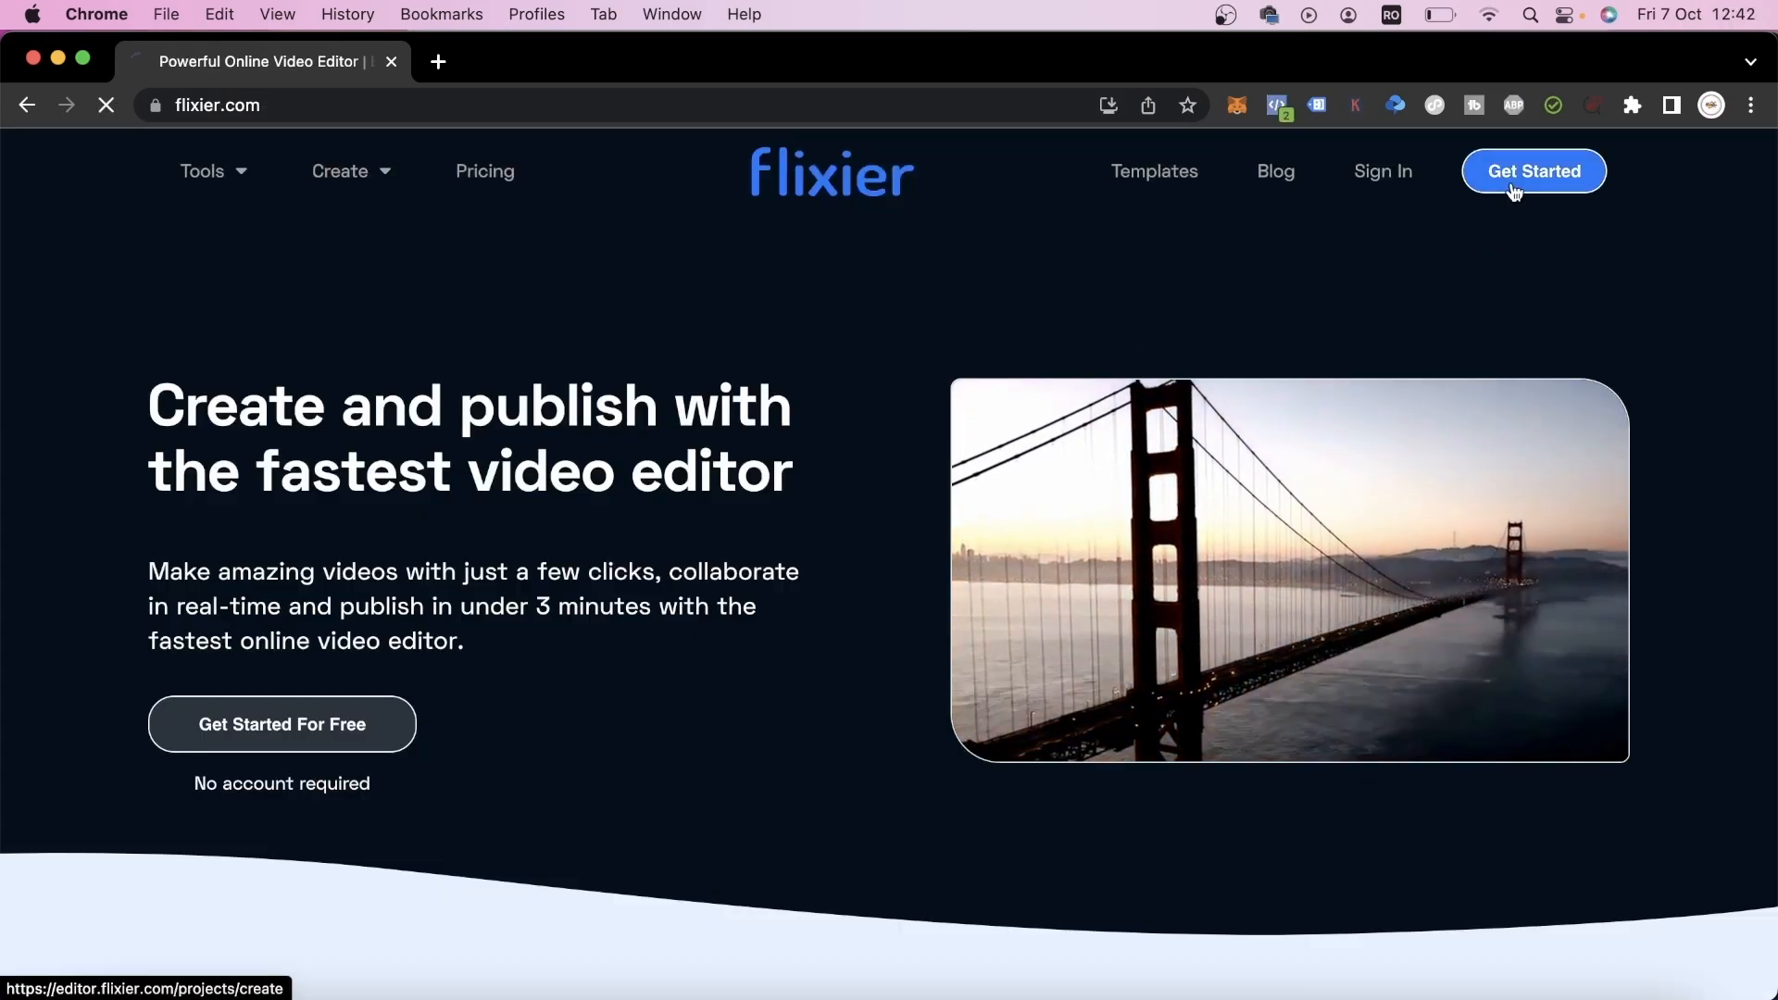
pyautogui.click(1513, 191)
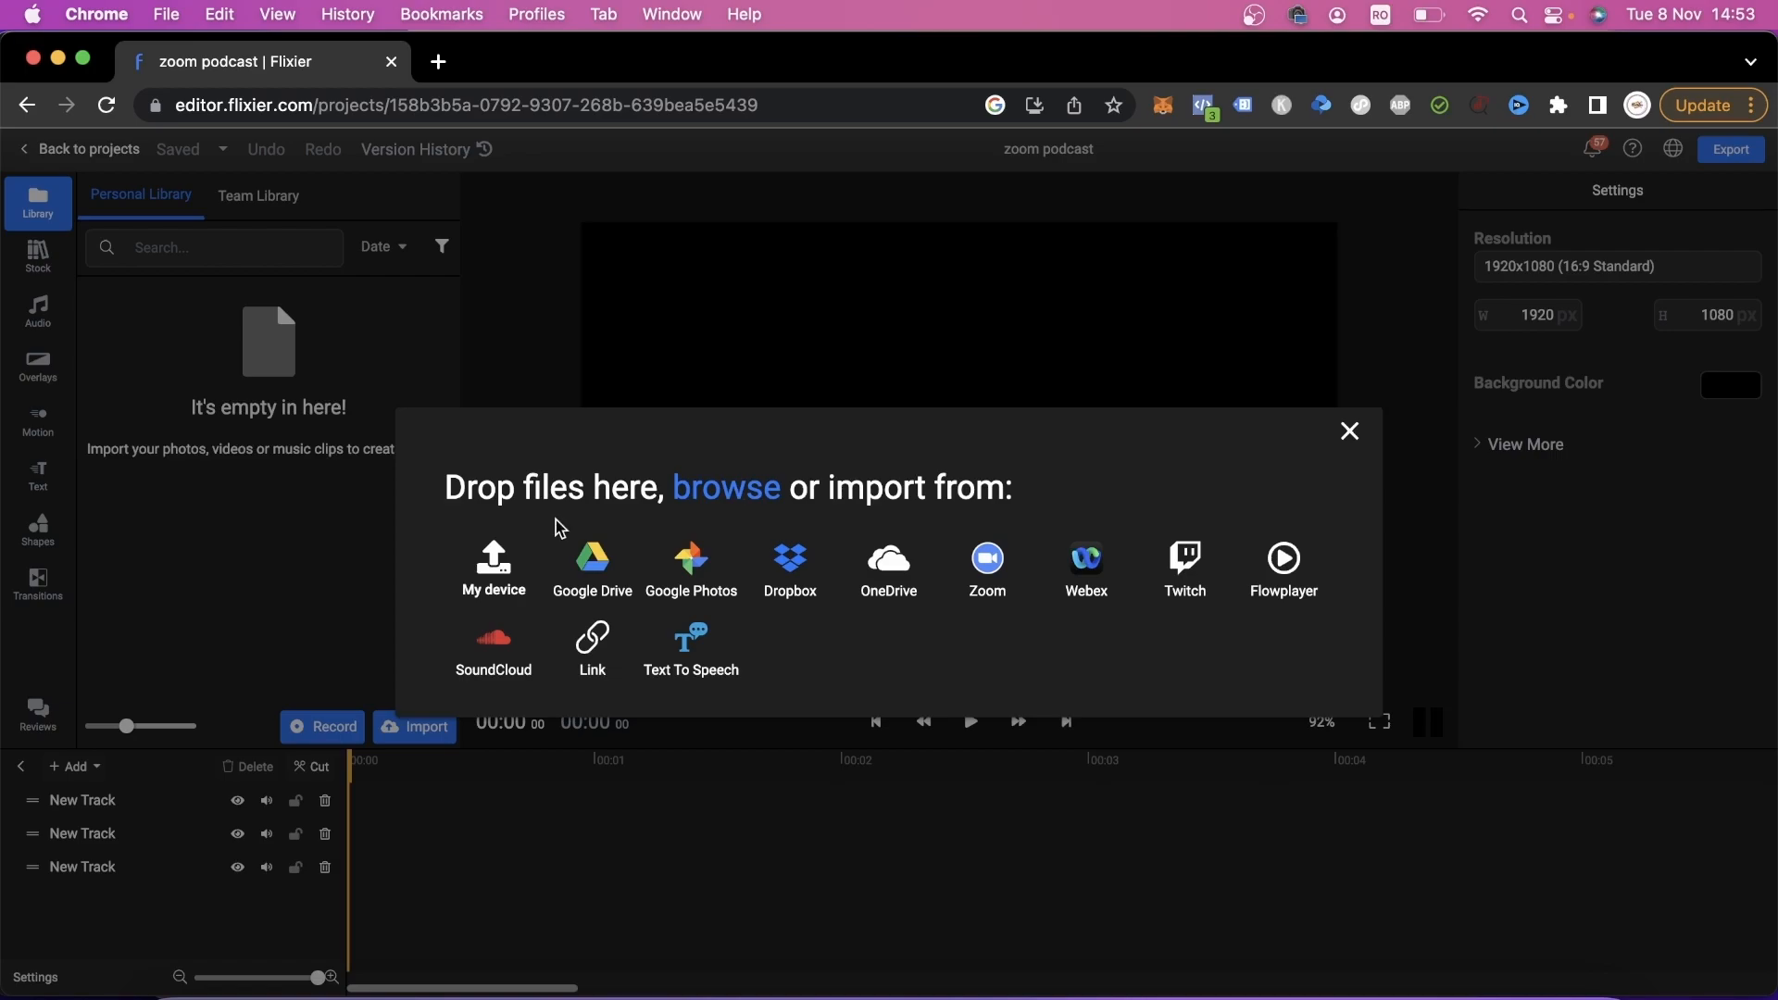
# Step: Import video2653822612.mp4 from the ZOOM folder on the device into the project library
pyautogui.click(502, 571)
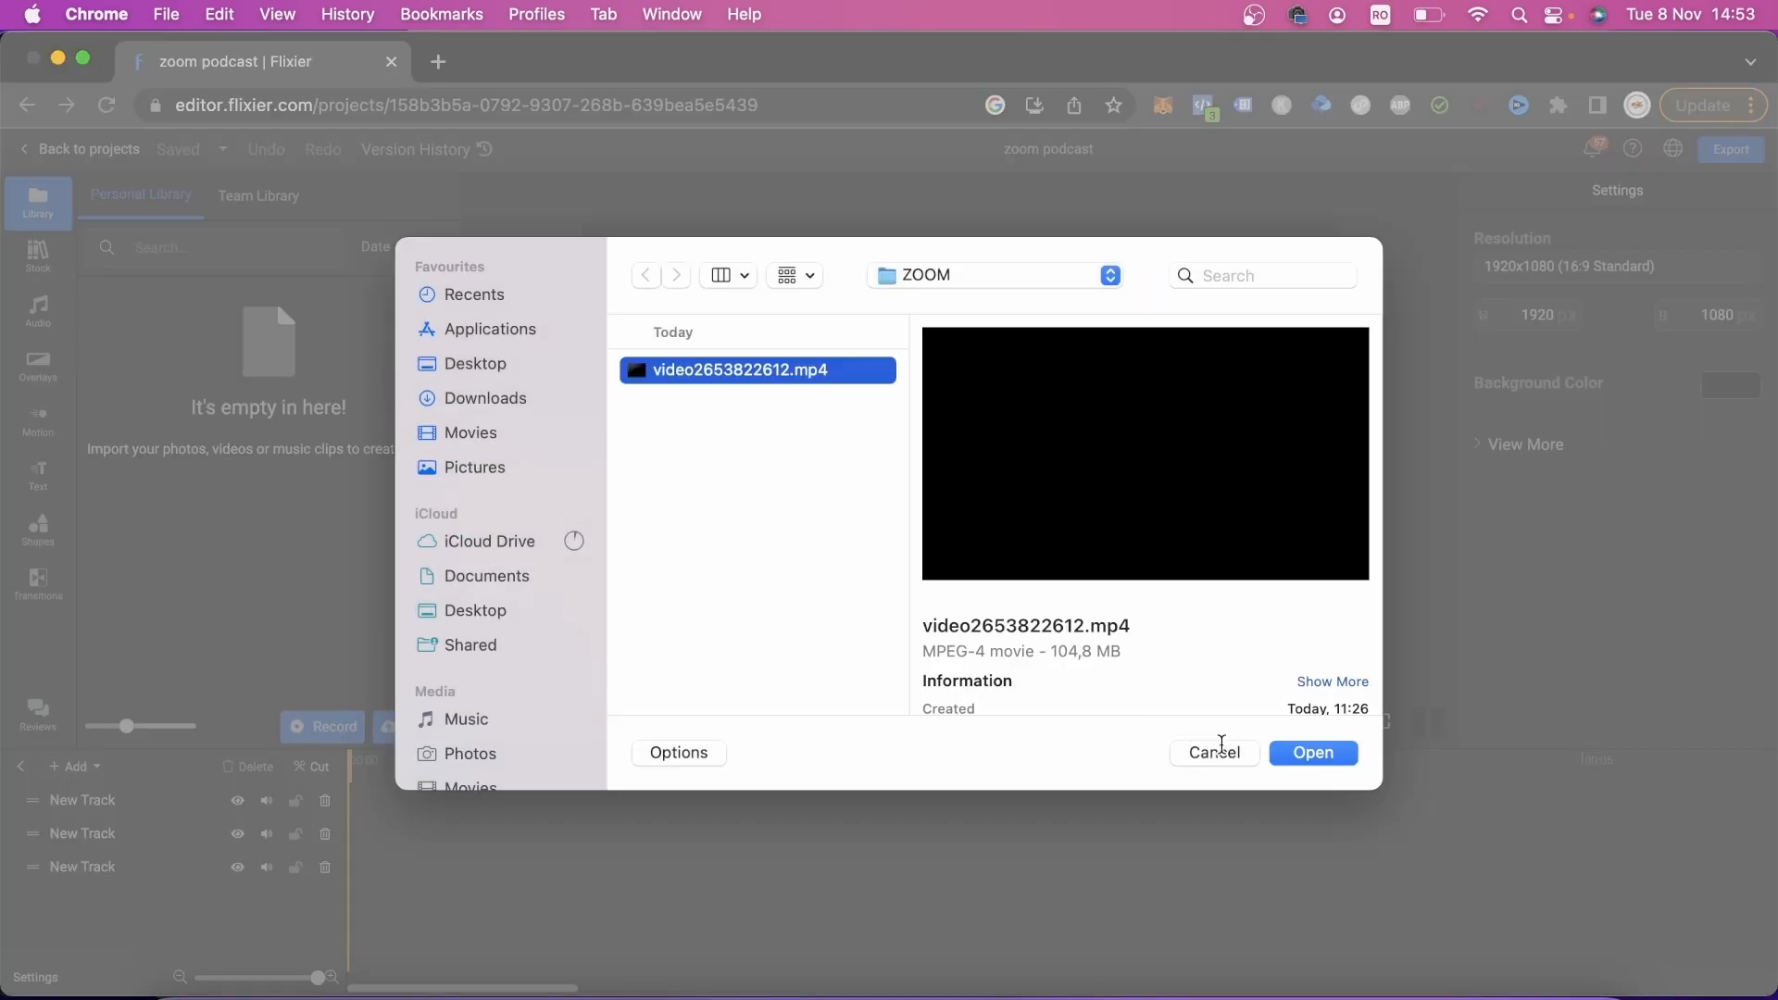
pyautogui.click(1312, 755)
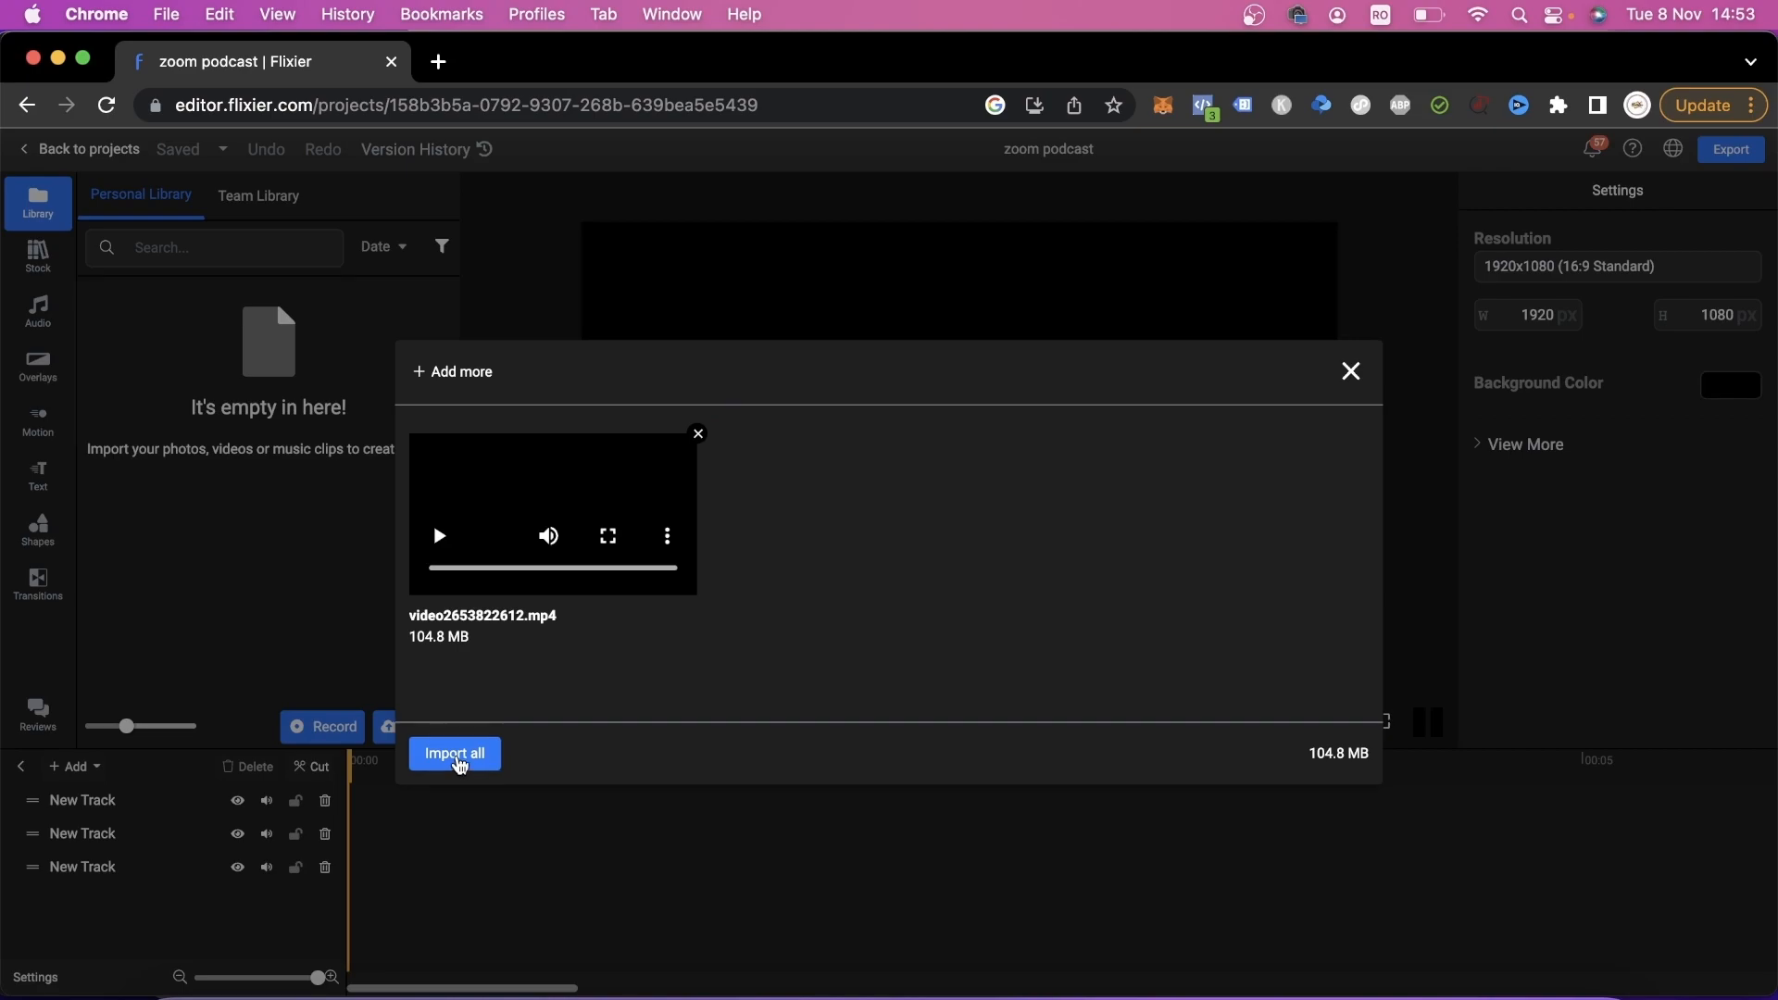
pyautogui.click(456, 755)
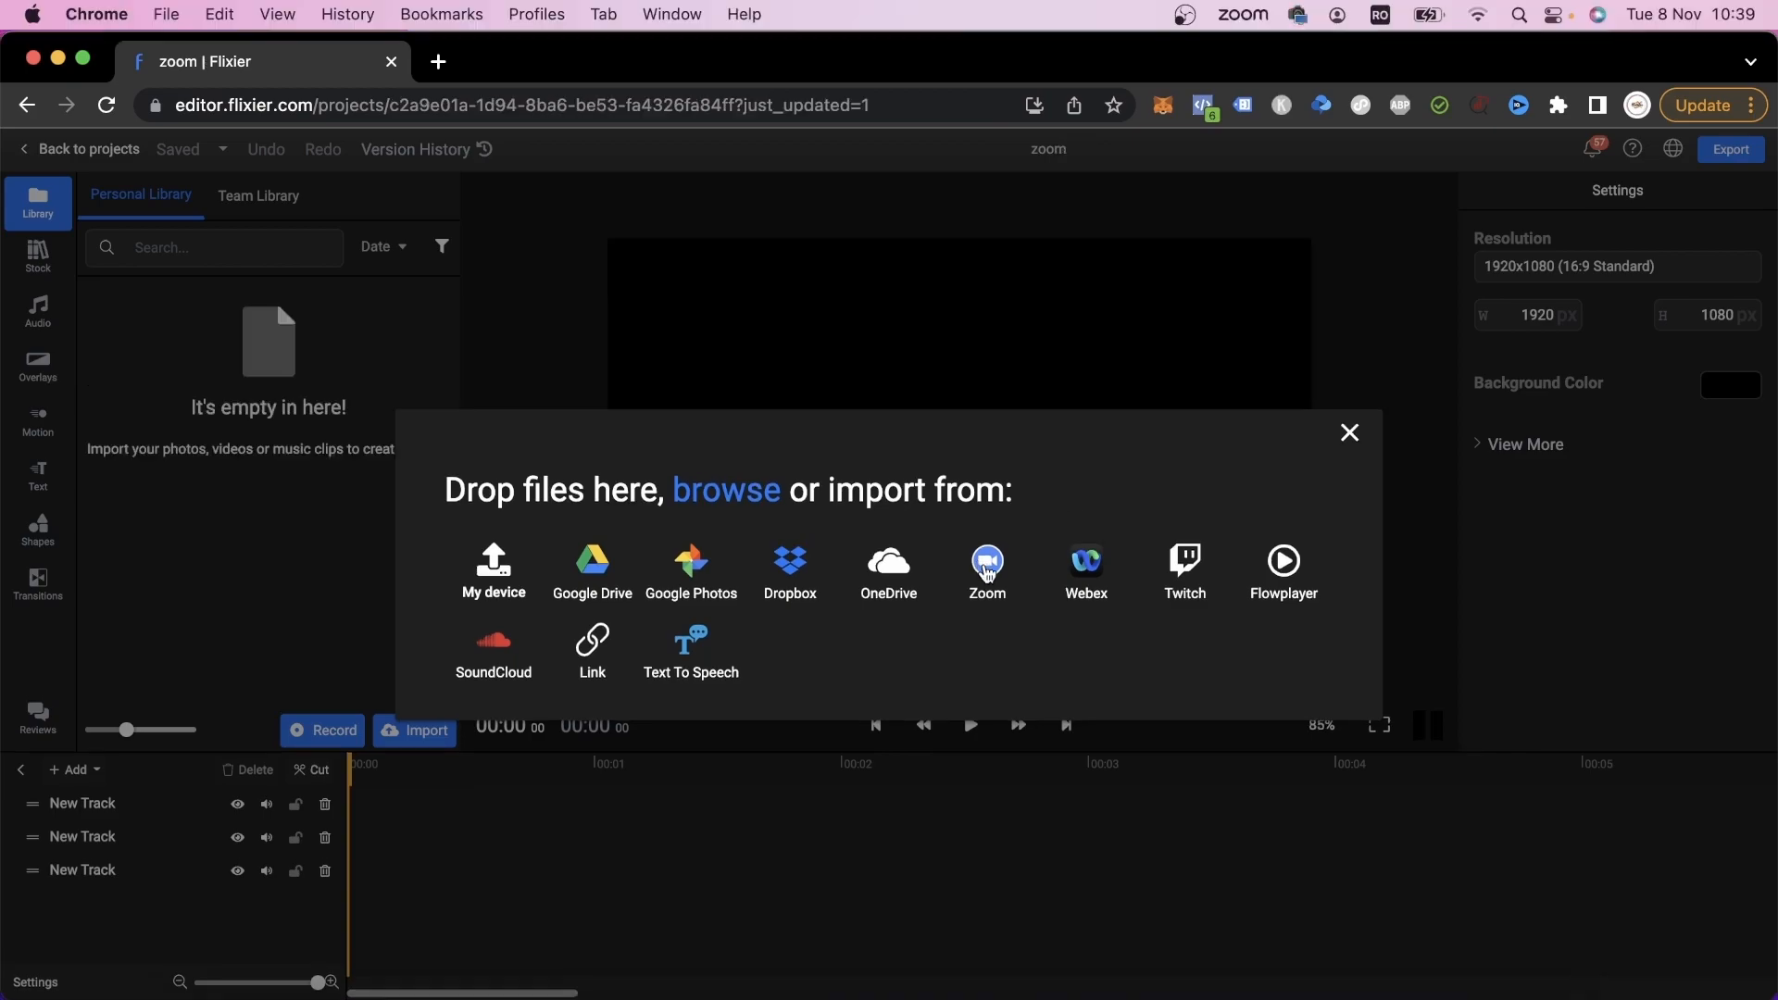
# Step: Choose Zoom as the source for importing a recording
pyautogui.click(987, 560)
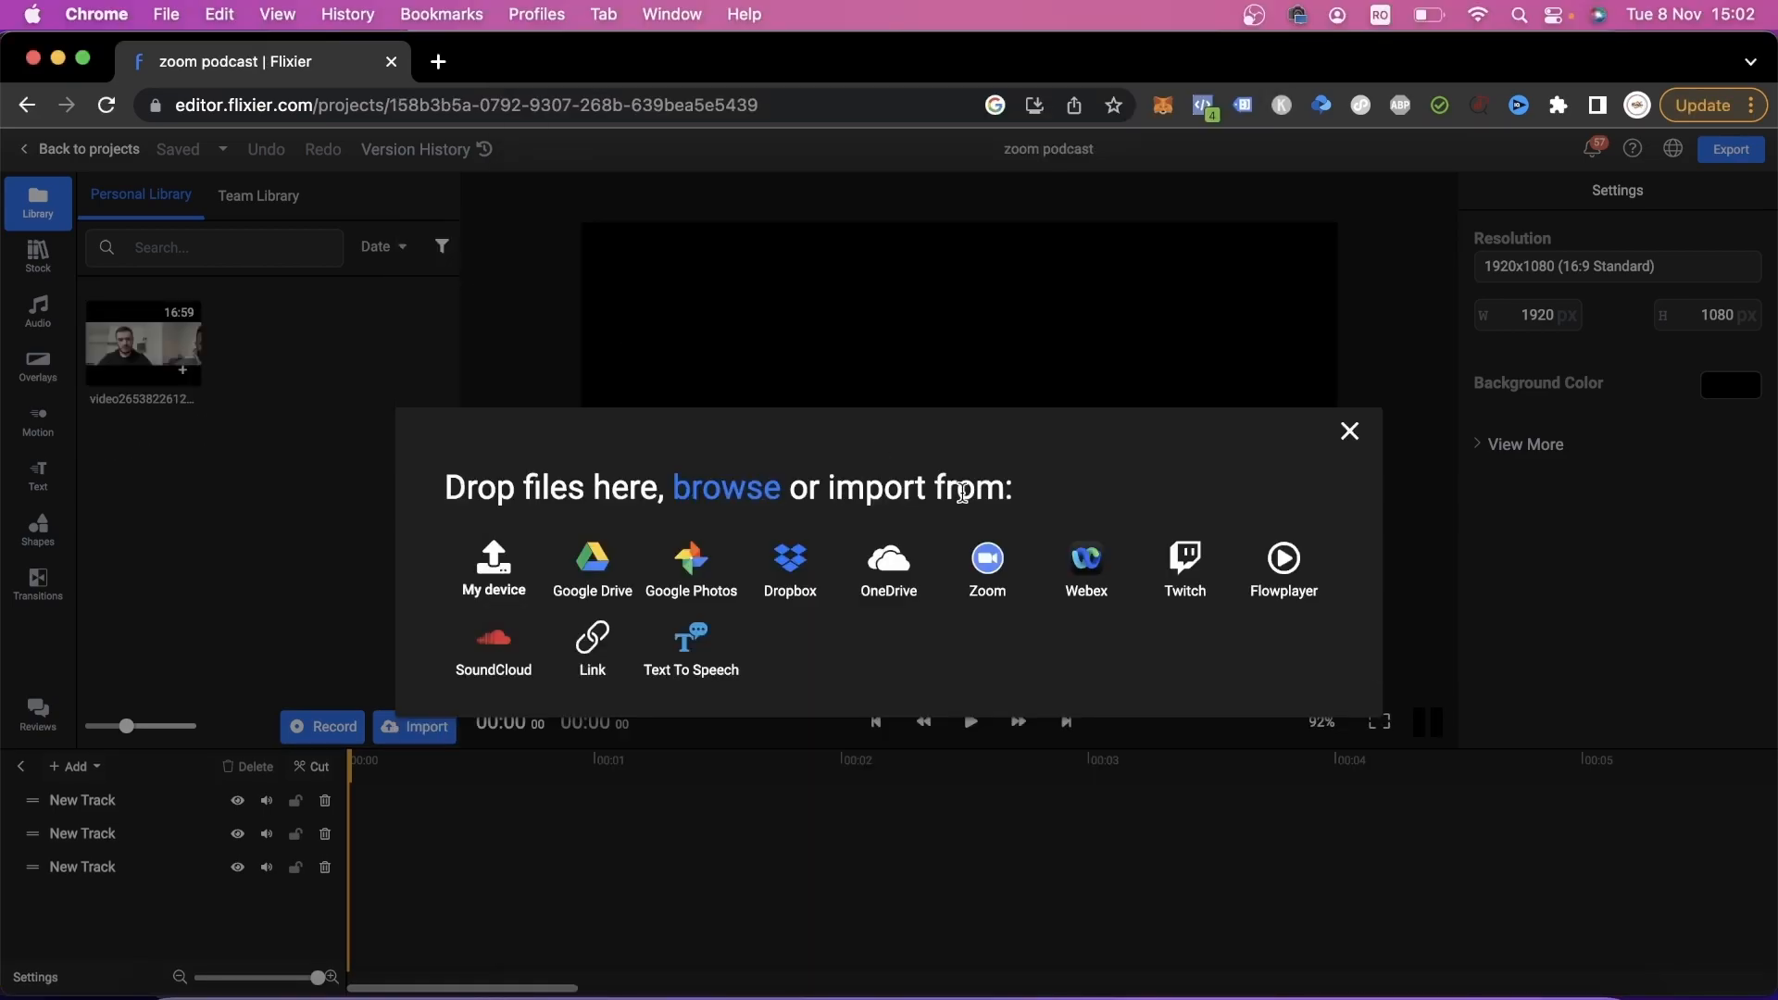
pyautogui.click(991, 561)
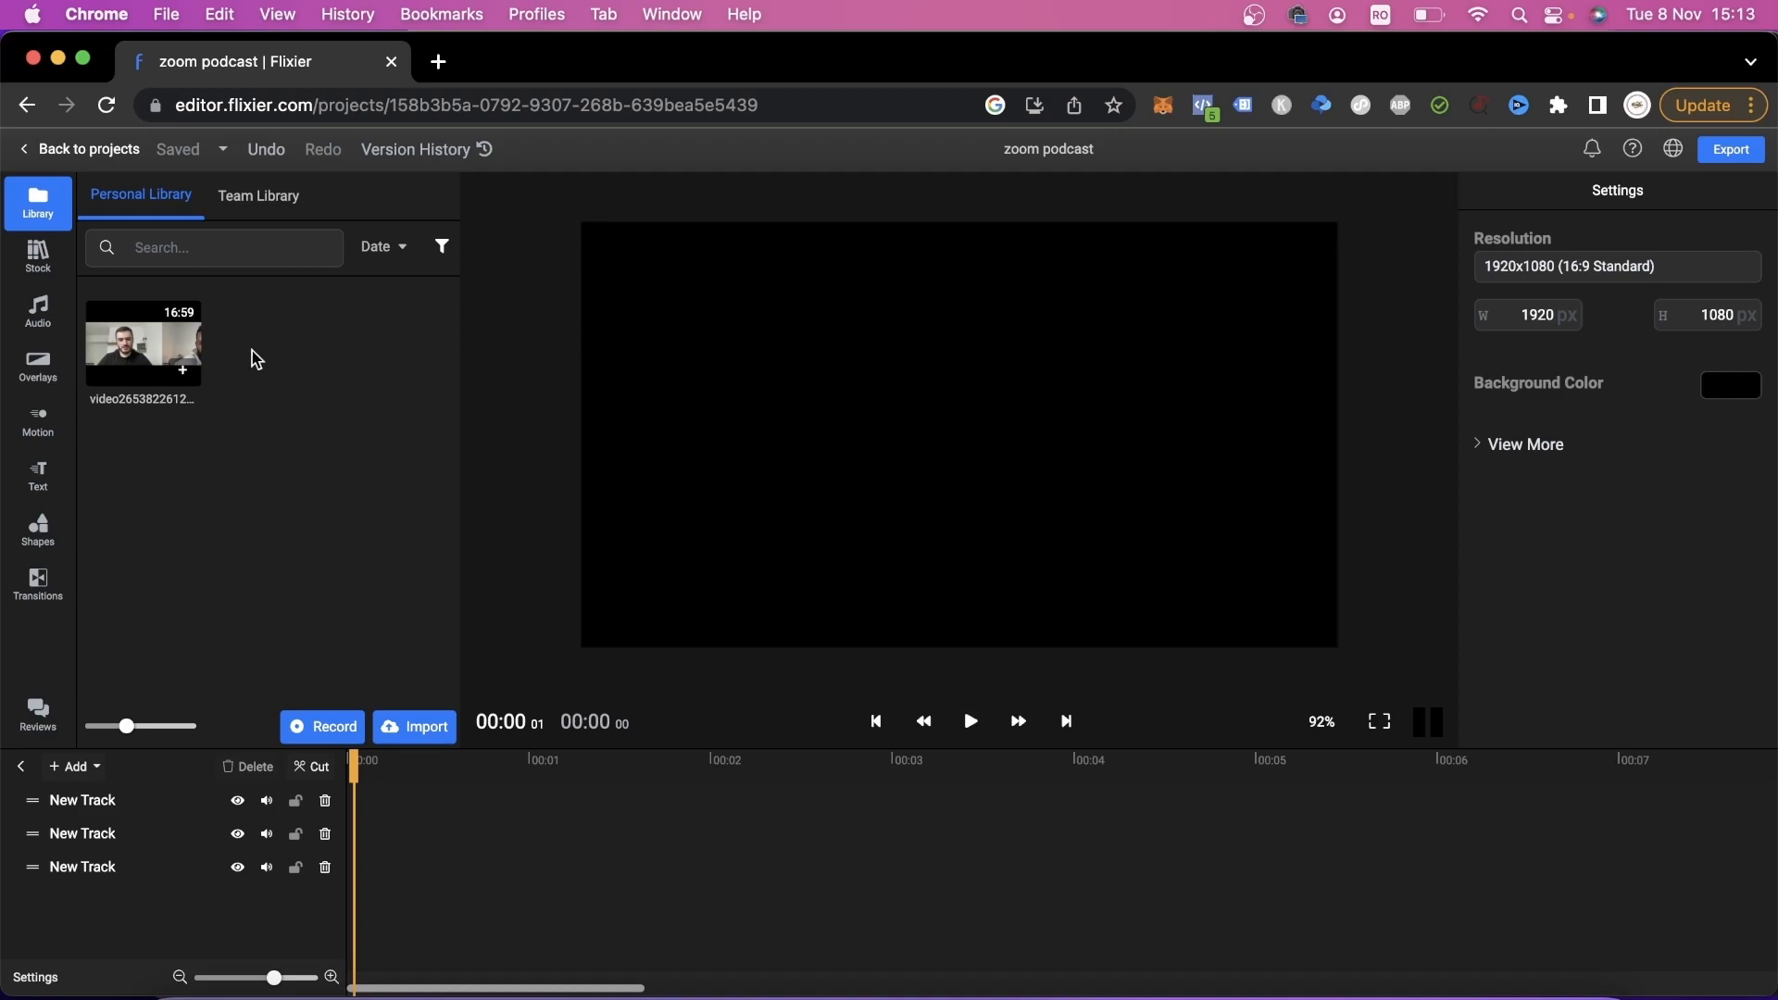
# Step: Add the imported Zoom video to the timeline and resize it to fill the canvas
pyautogui.click(183, 369)
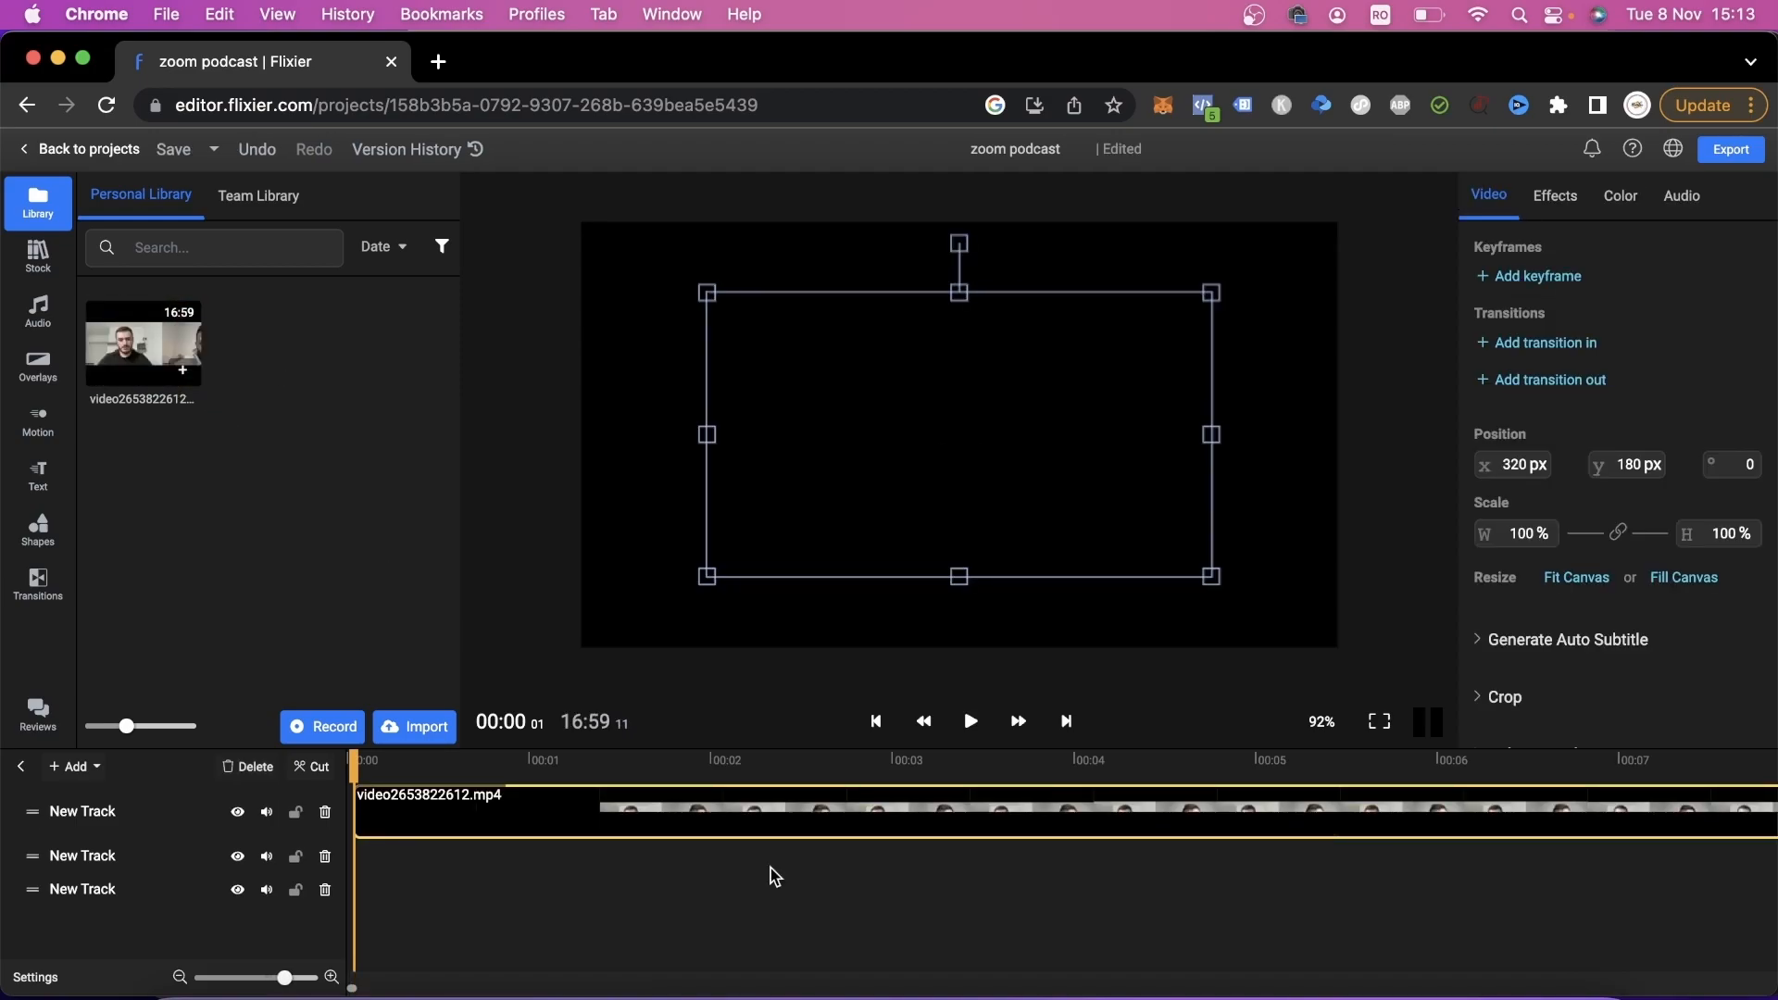
pyautogui.click(778, 774)
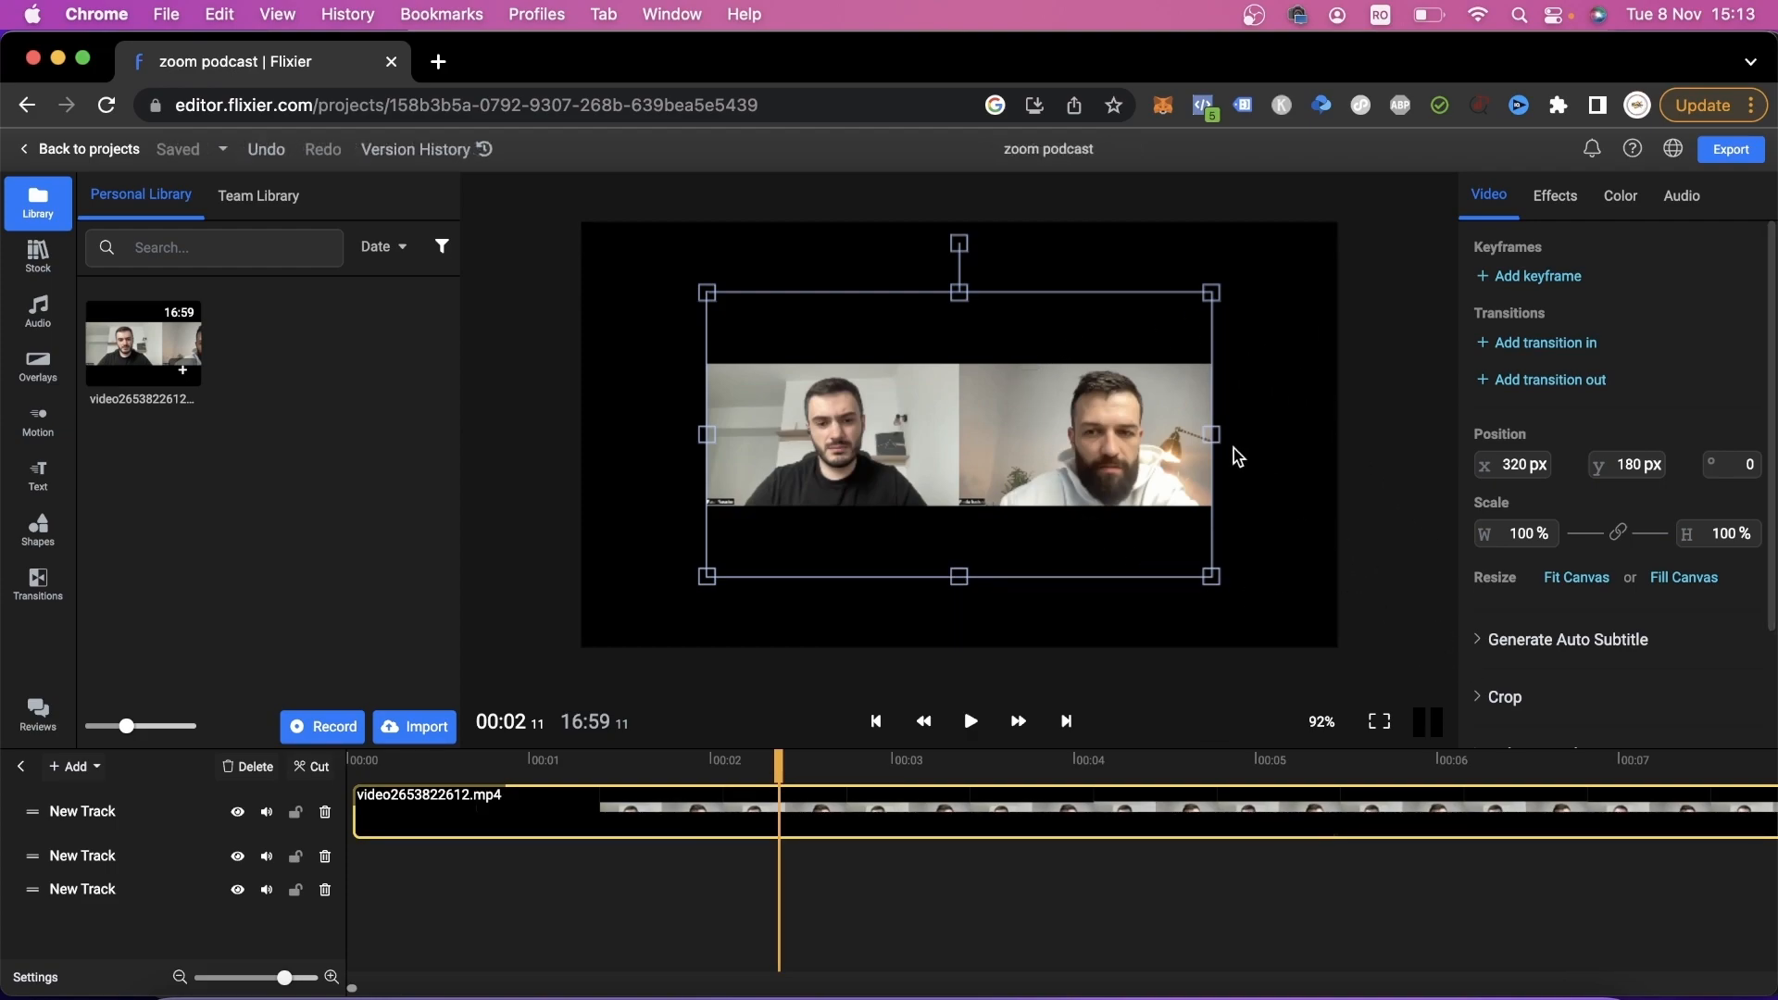
pyautogui.moveTo(1212, 576); pyautogui.dragTo(1245, 596)
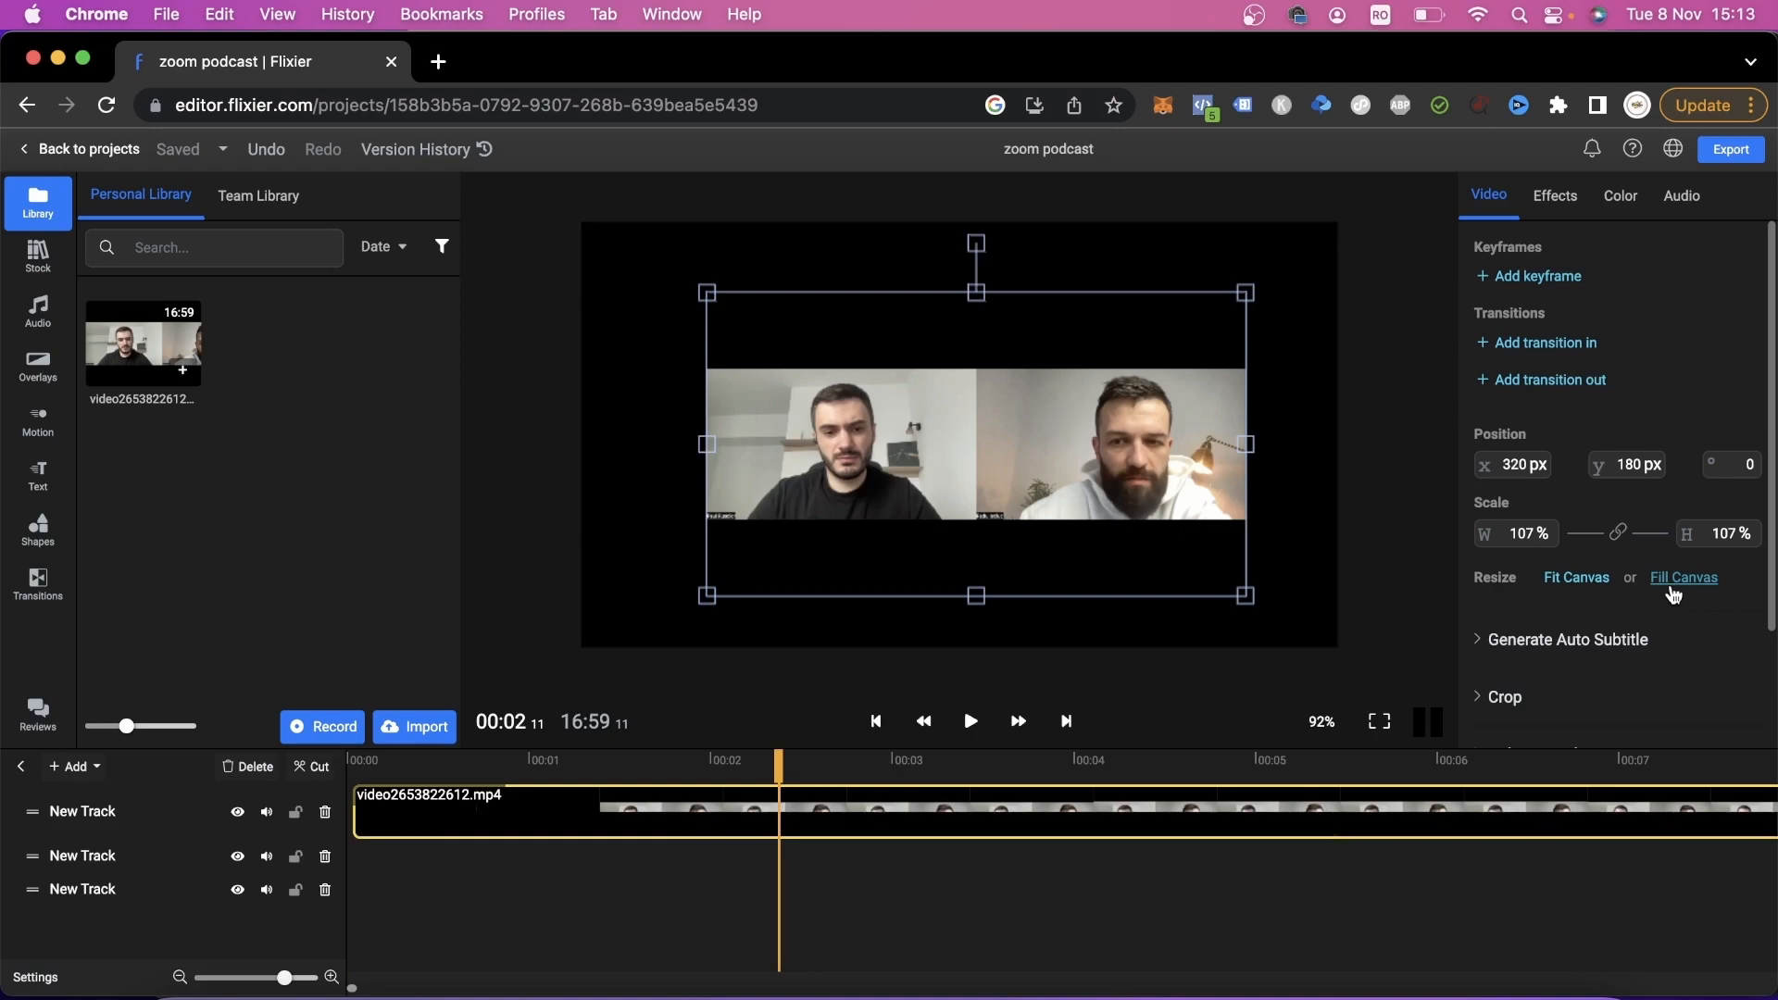
pyautogui.click(1671, 583)
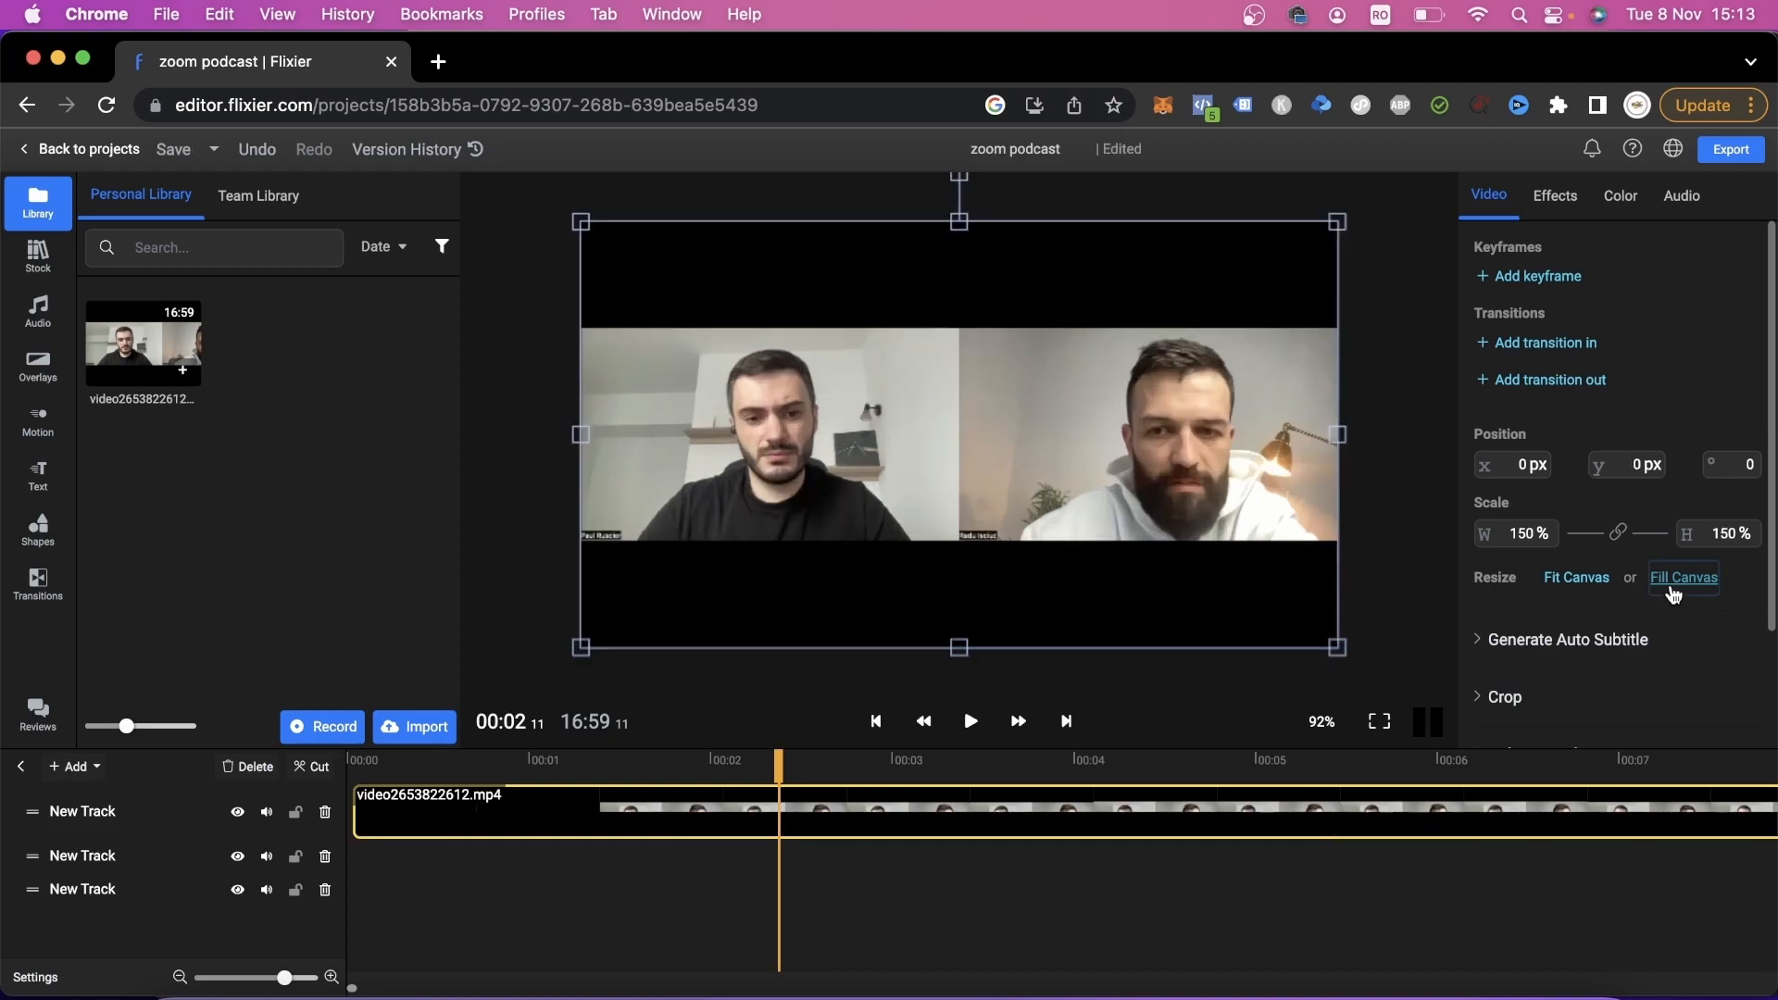
# Step: Set the project's background color to solid blue-violet #5456FF
pyautogui.click(1039, 965)
pyautogui.click(1385, 397)
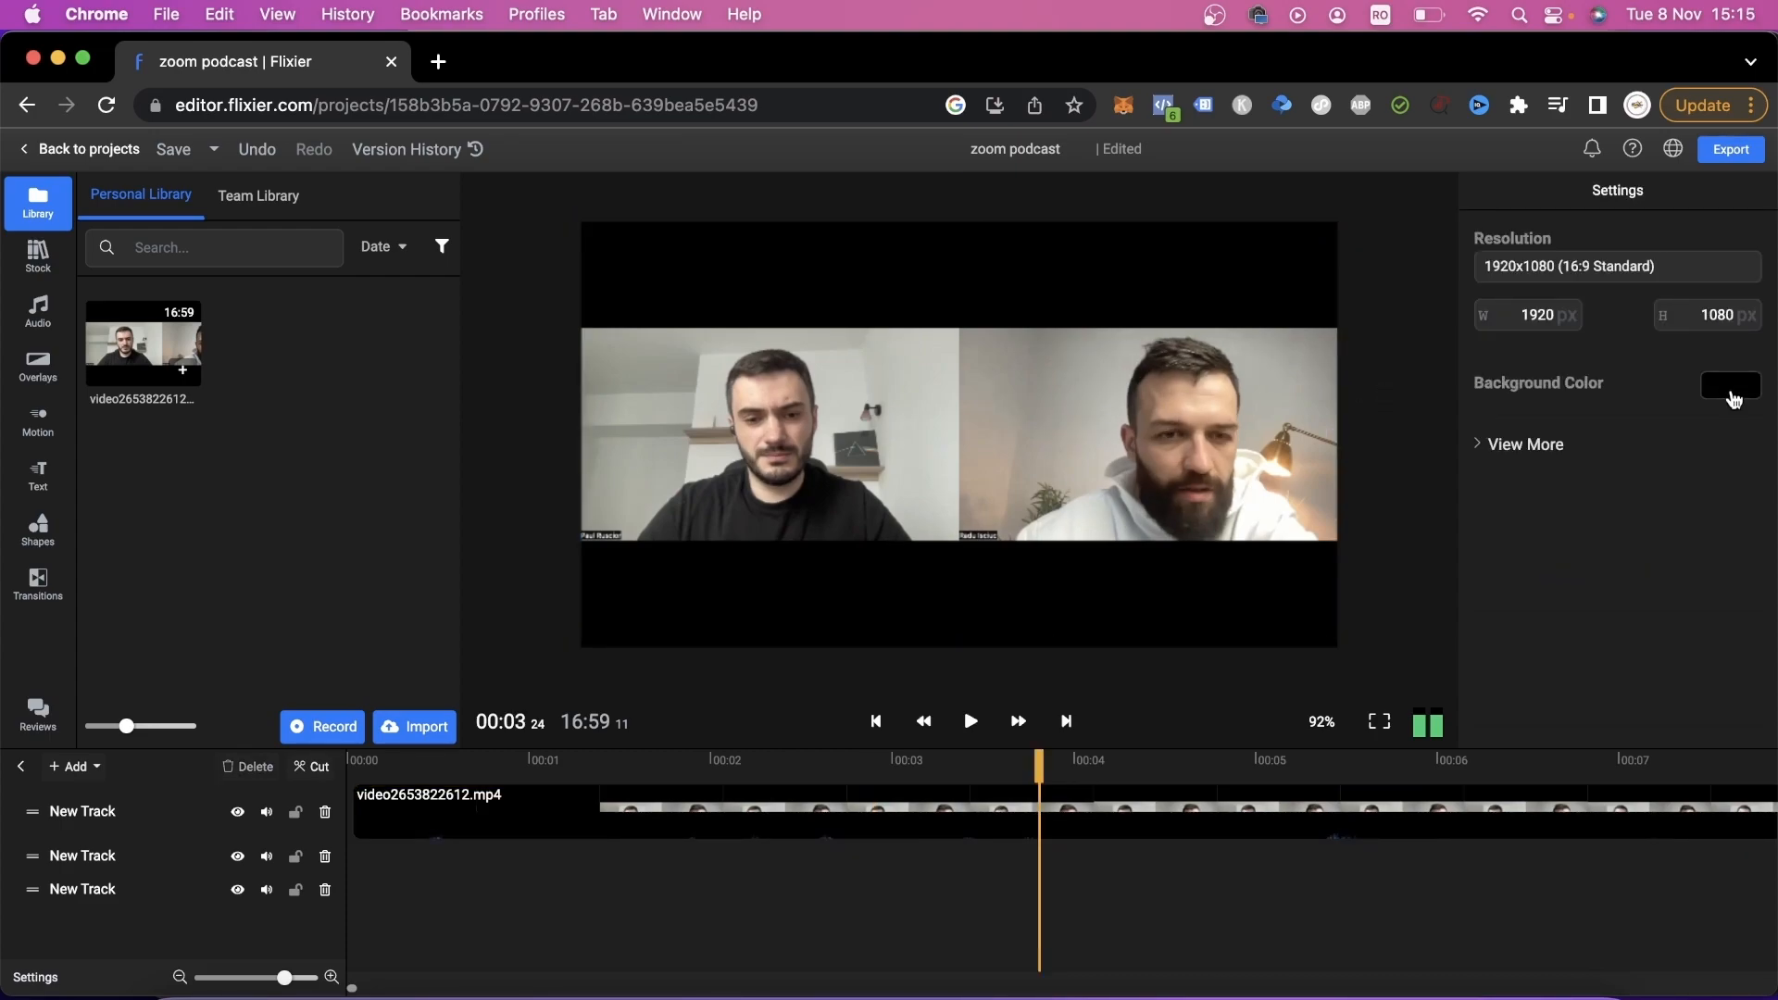
pyautogui.click(1731, 389)
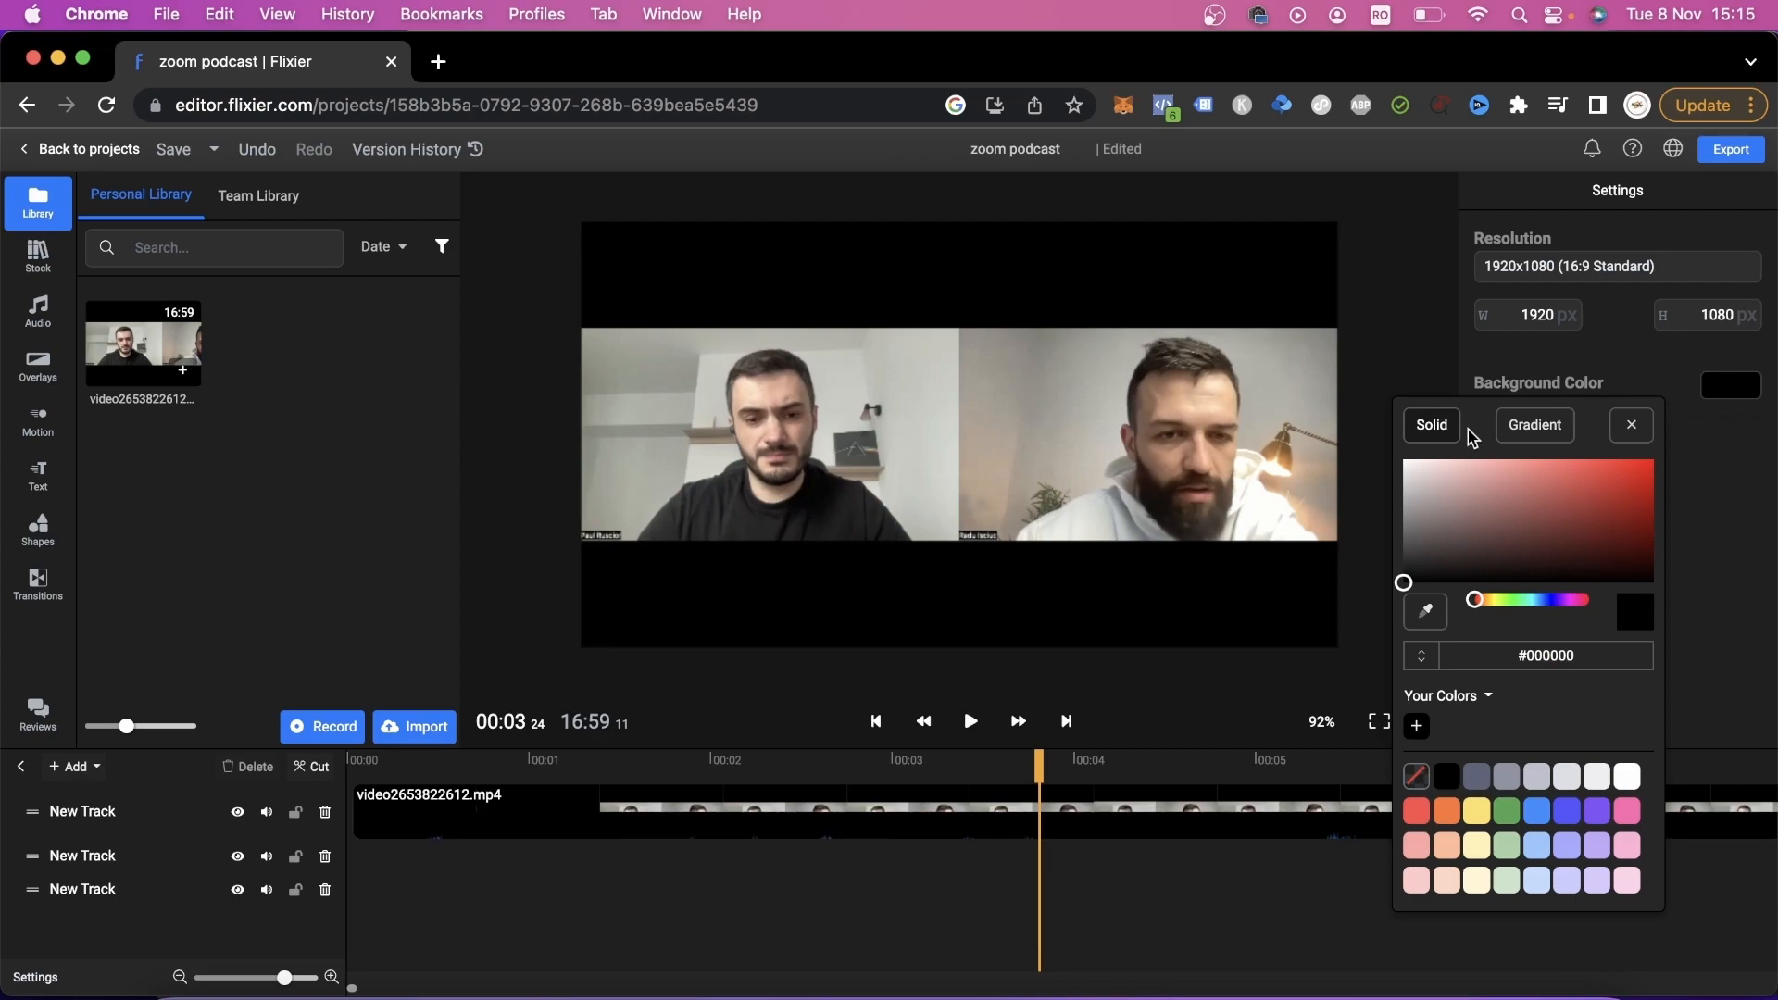
pyautogui.click(1566, 811)
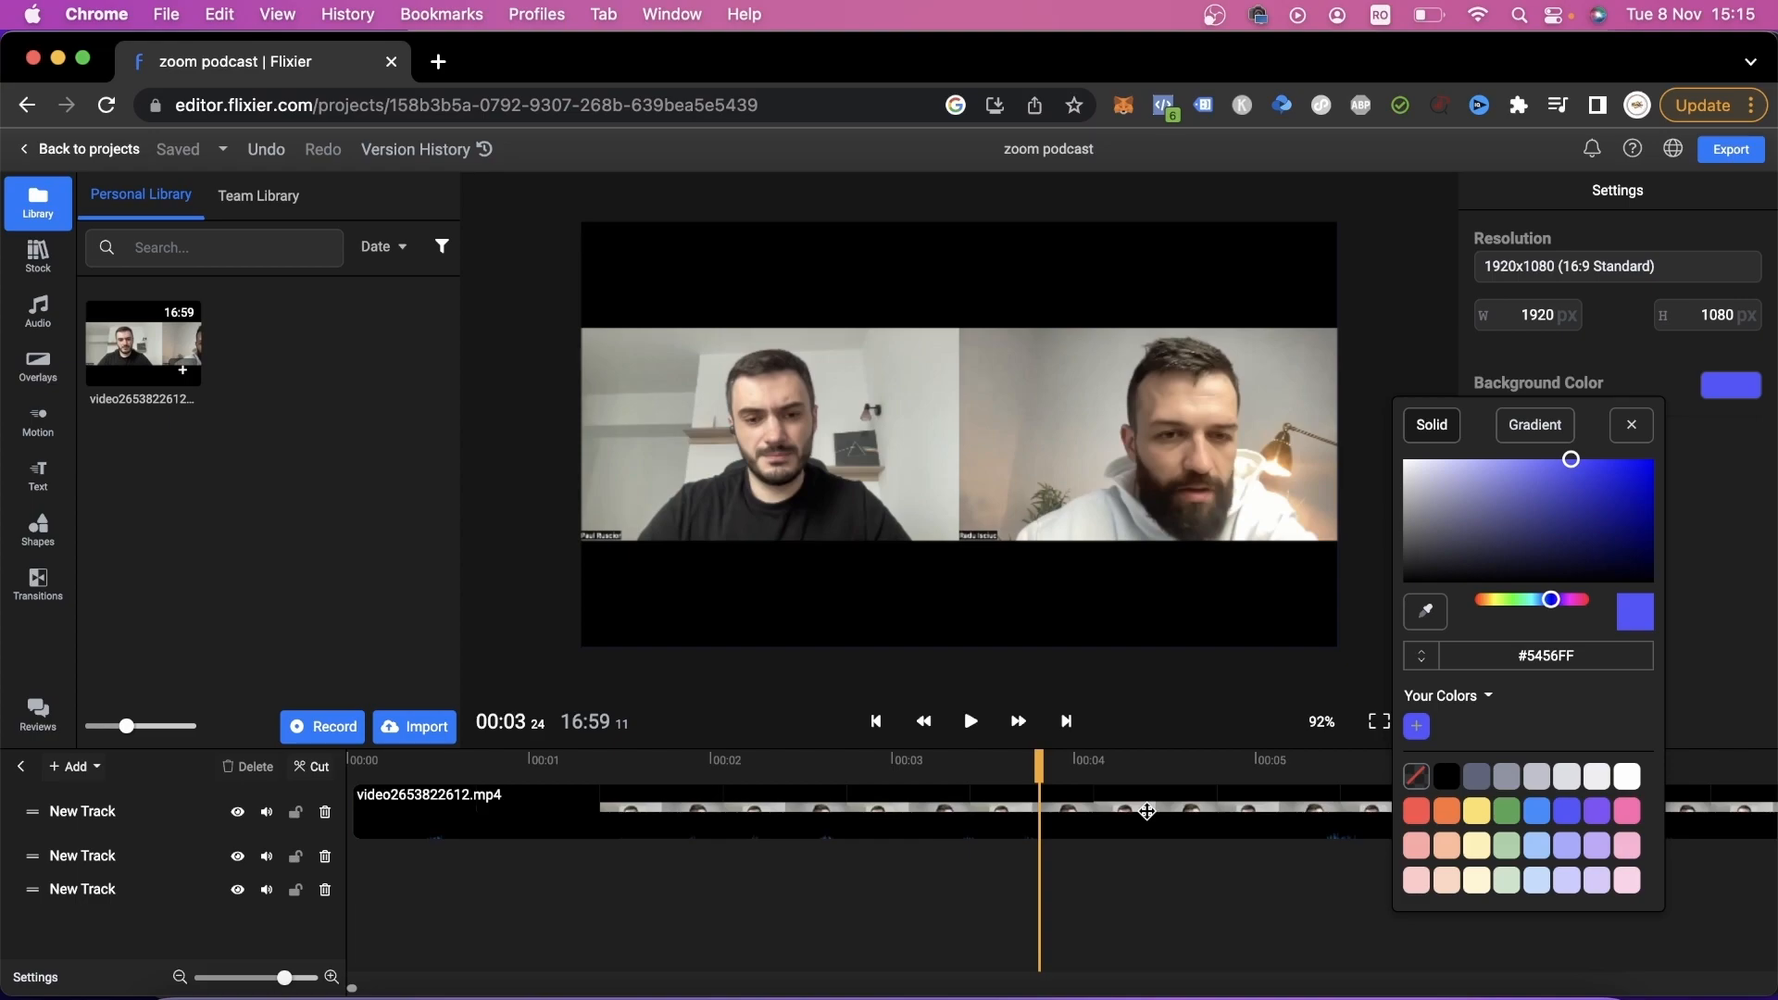
# Step: Crop the Zoom video by 25% at the top and 25% at the bottom to remove its black bands
pyautogui.click(1146, 811)
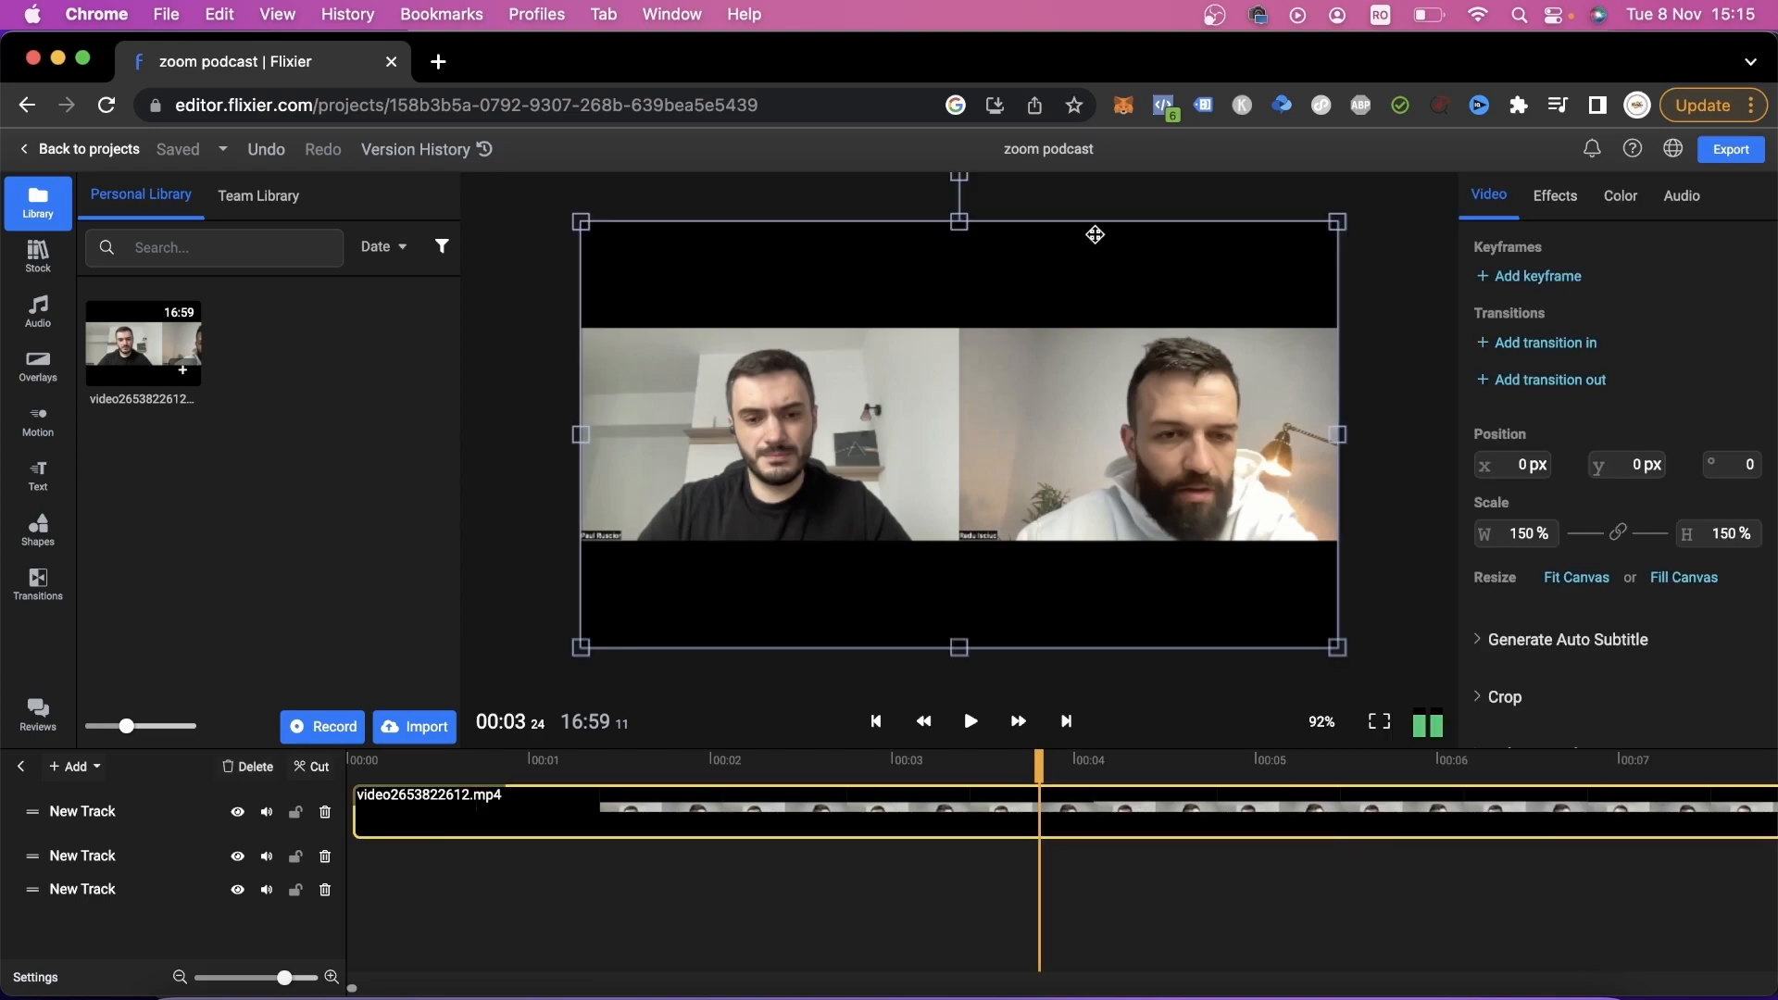
pyautogui.scroll(-2, 1574, 602)
pyautogui.click(1496, 579)
pyautogui.scroll(-3, 1632, 613)
pyautogui.moveTo(1484, 564); pyautogui.dragTo(1543, 566)
pyautogui.scroll(-1, 1551, 676)
pyautogui.moveTo(1723, 696); pyautogui.dragTo(1663, 693)
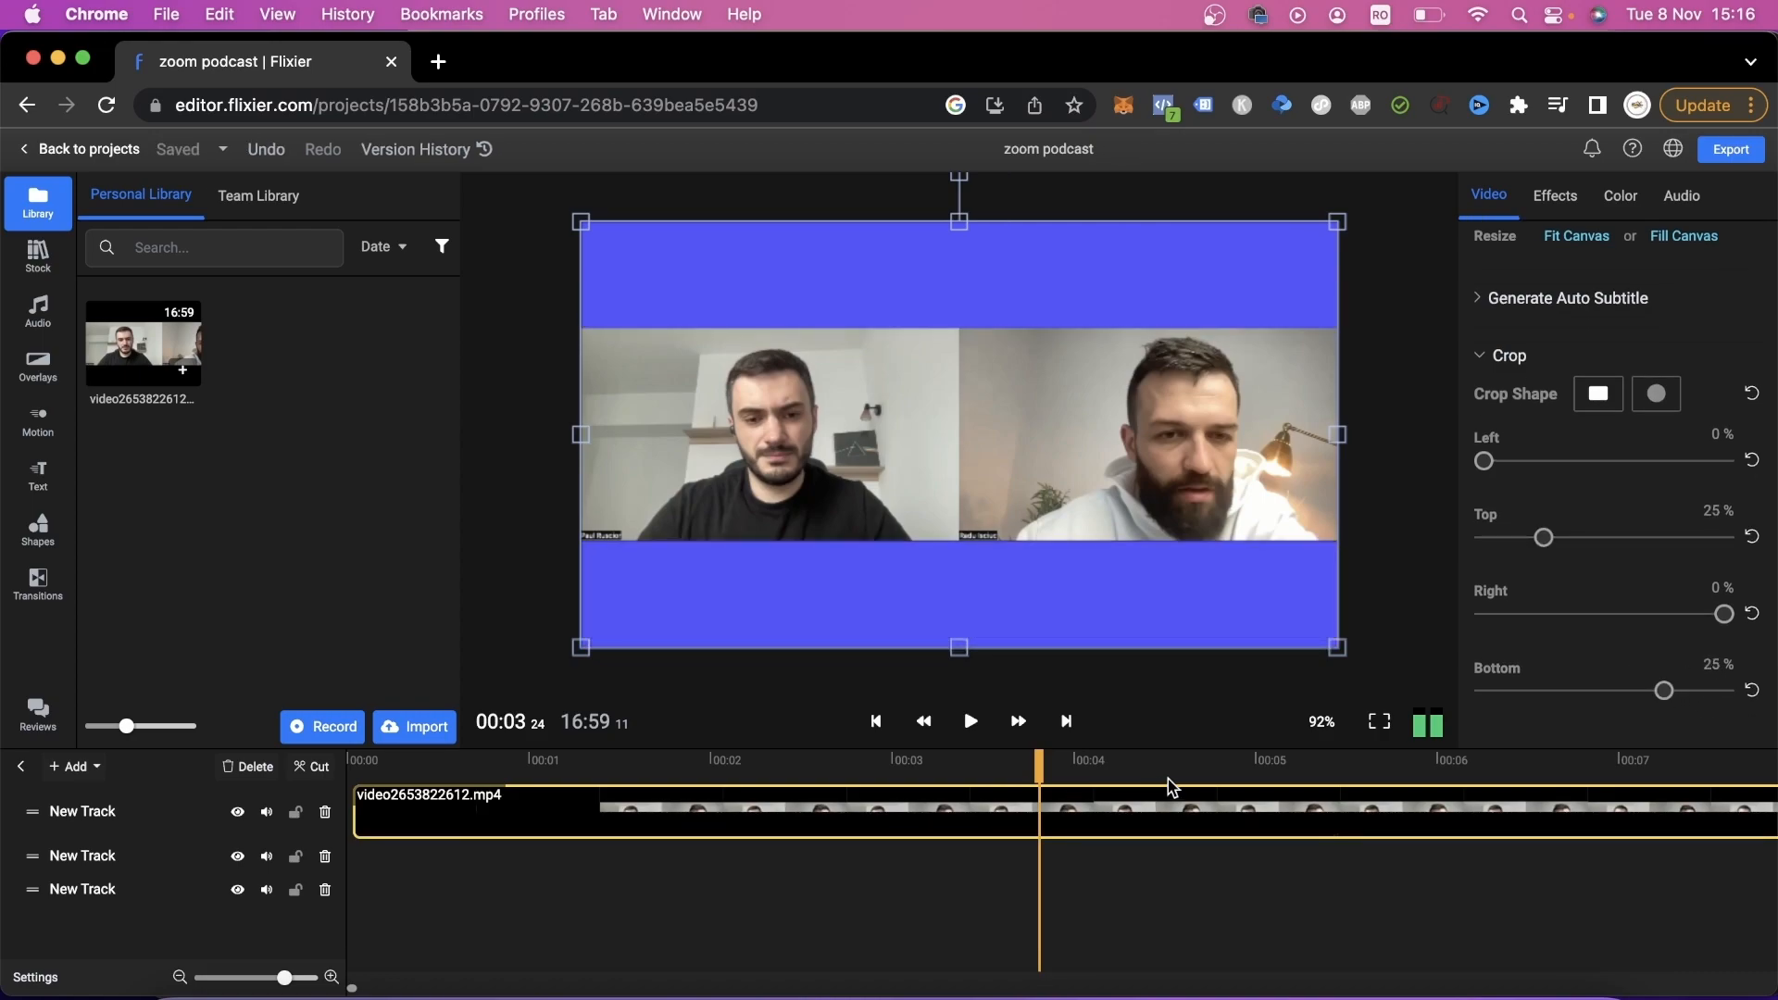
pyautogui.click(1363, 513)
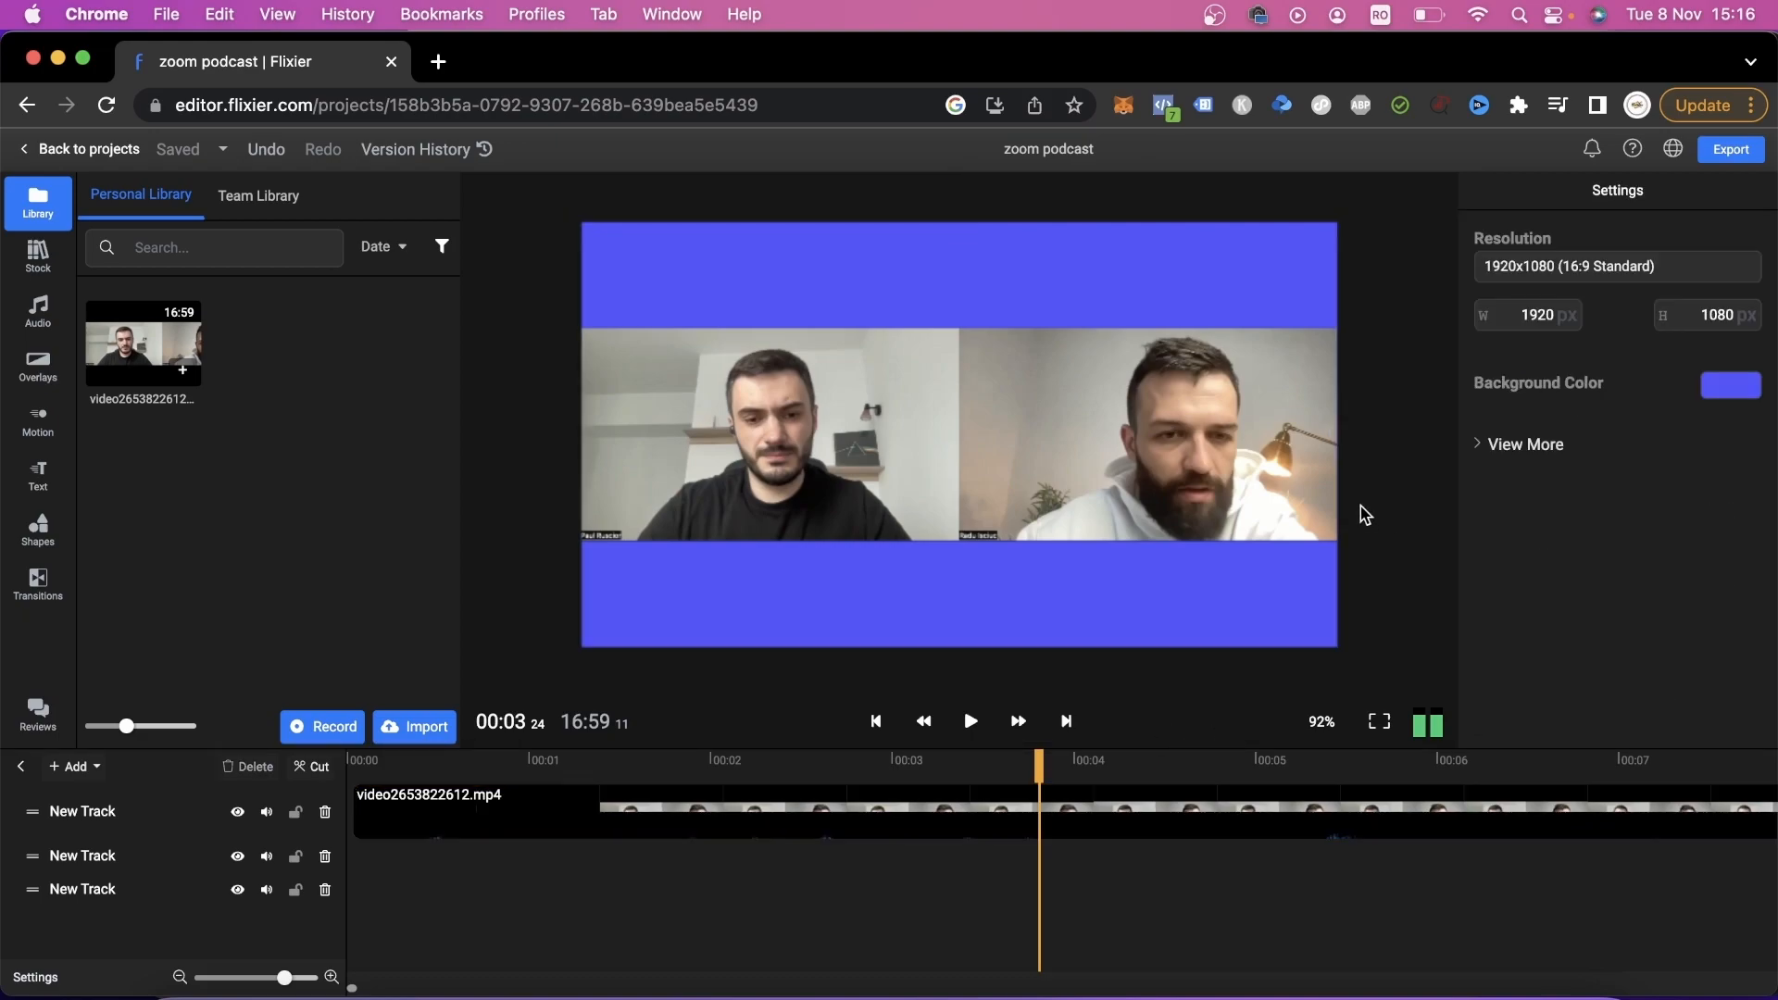
# Step: Set the project background to a light-blue gradient at 120° that includes #A1C4FD
pyautogui.click(1740, 396)
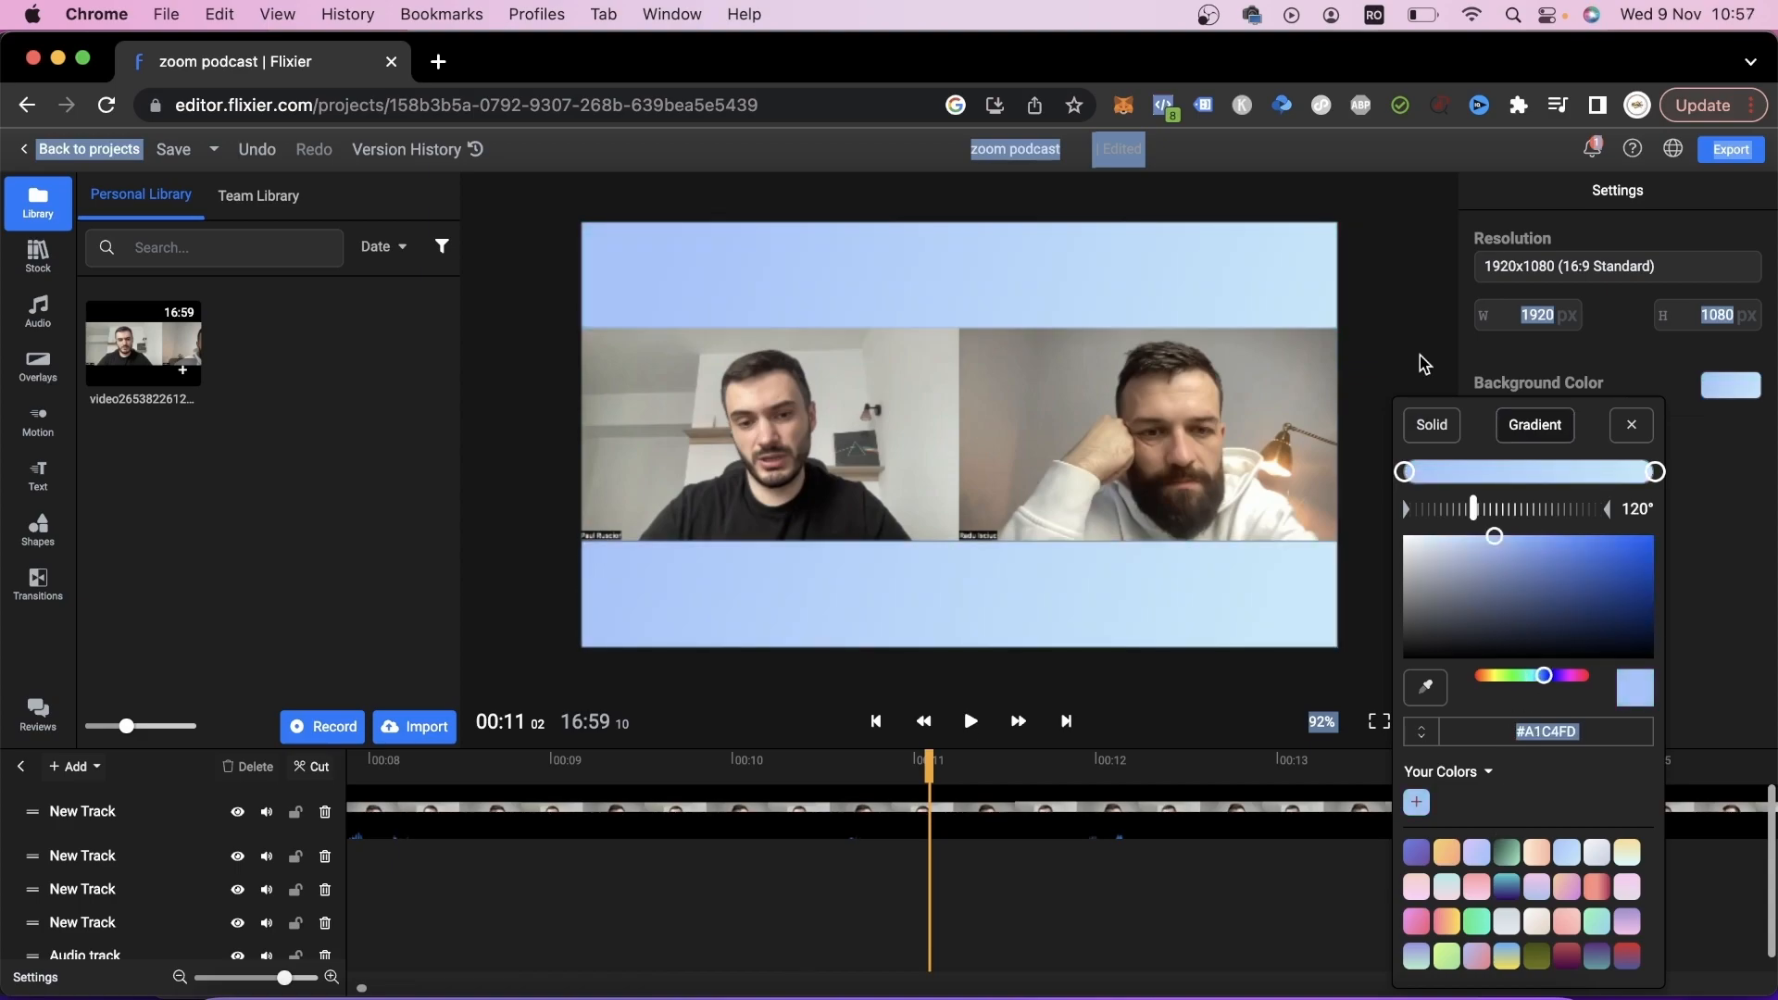
pyautogui.click(833, 813)
# Step: Move the video clip down one track so the track above it is free
pyautogui.hscroll(-3, 826, 915)
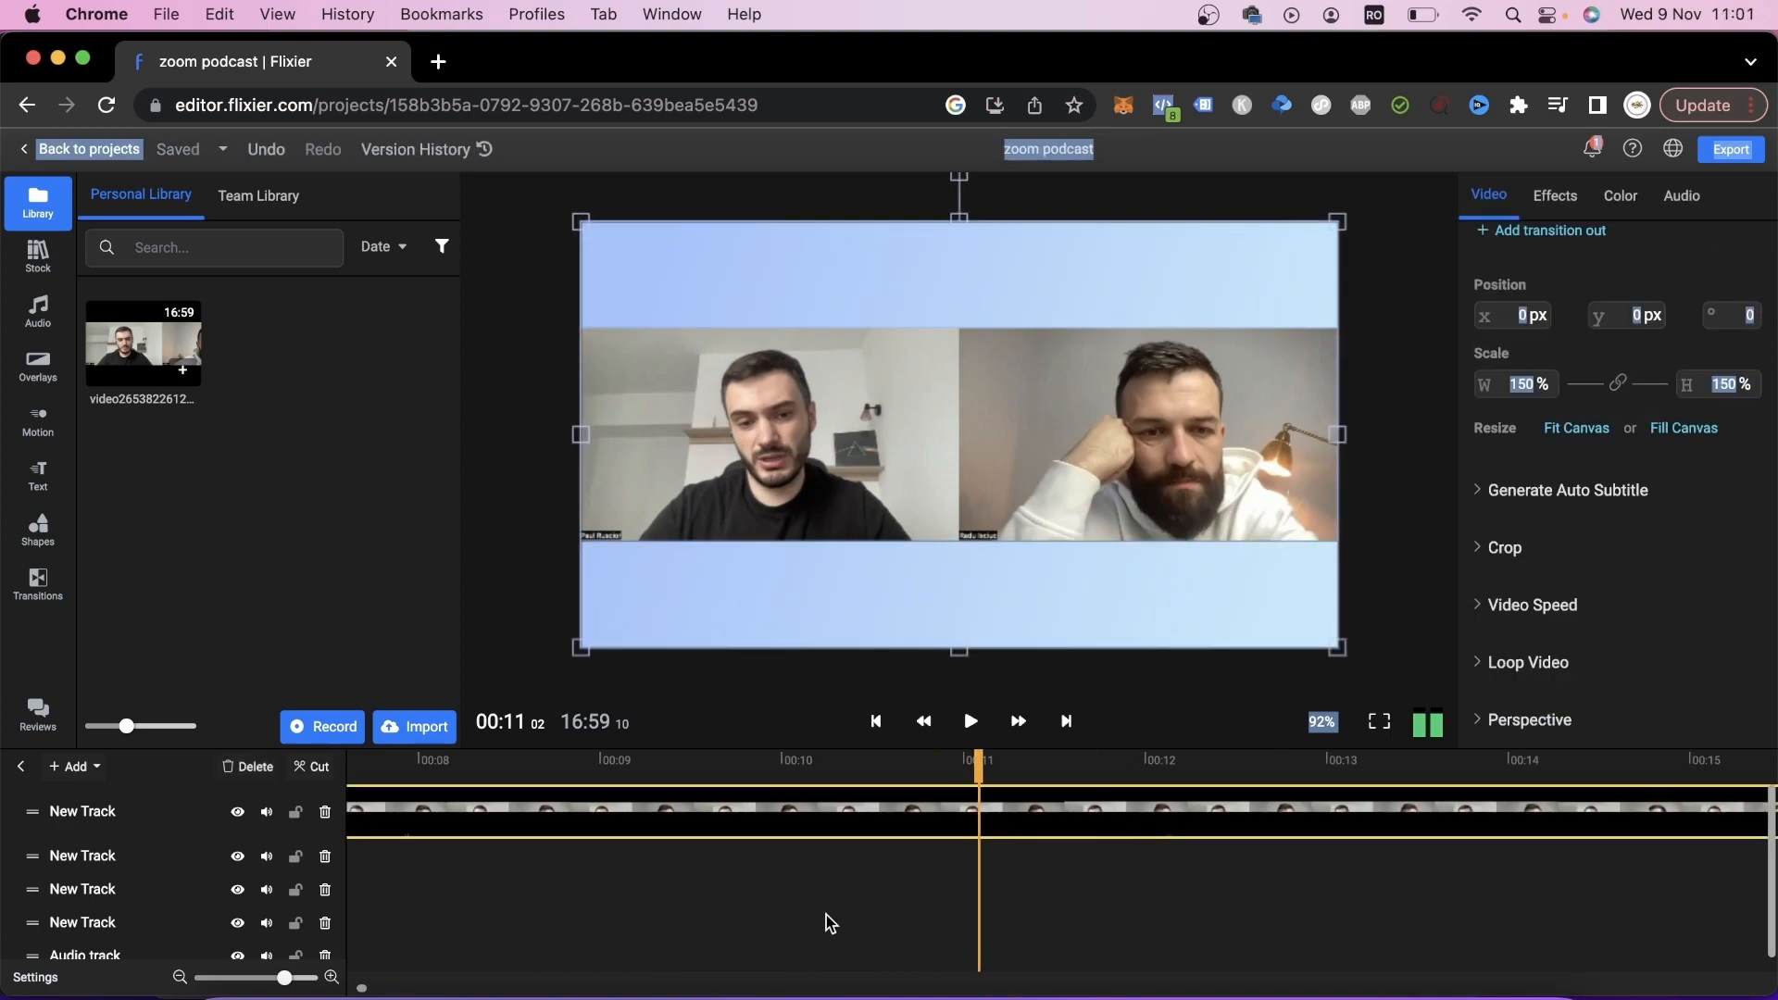
pyautogui.hscroll(-5, 826, 915)
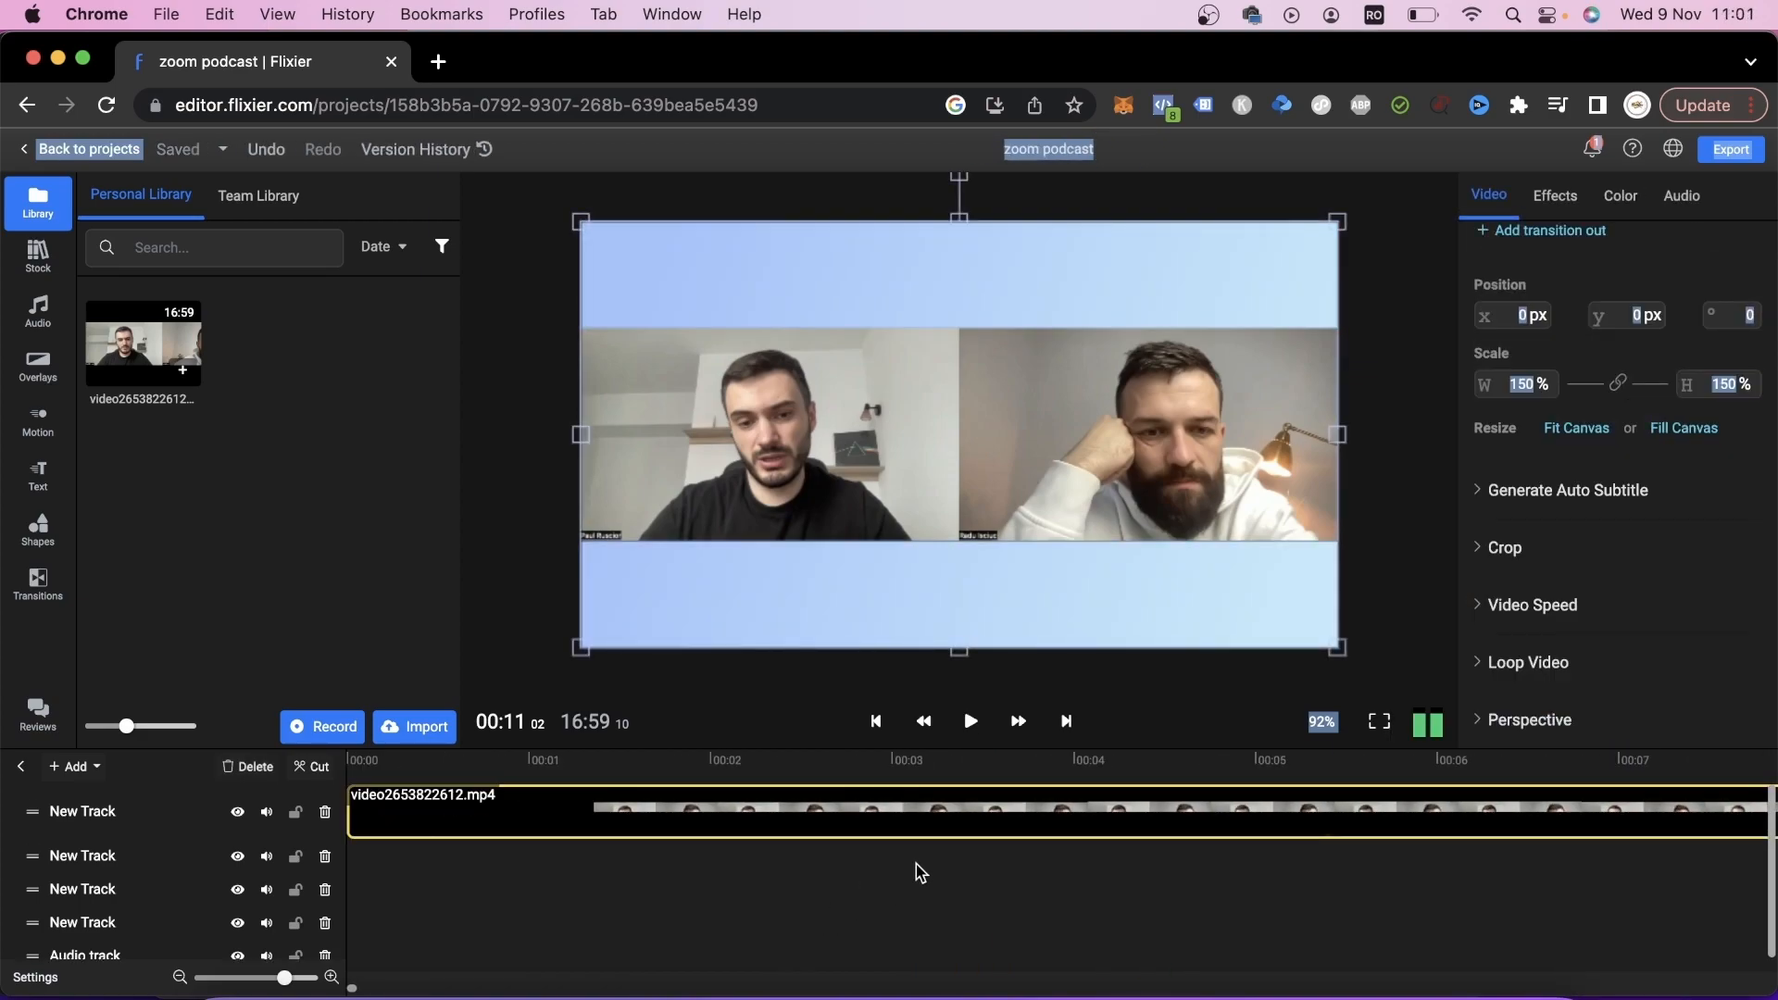
pyautogui.click(944, 833)
pyautogui.moveTo(970, 829); pyautogui.dragTo(972, 858)
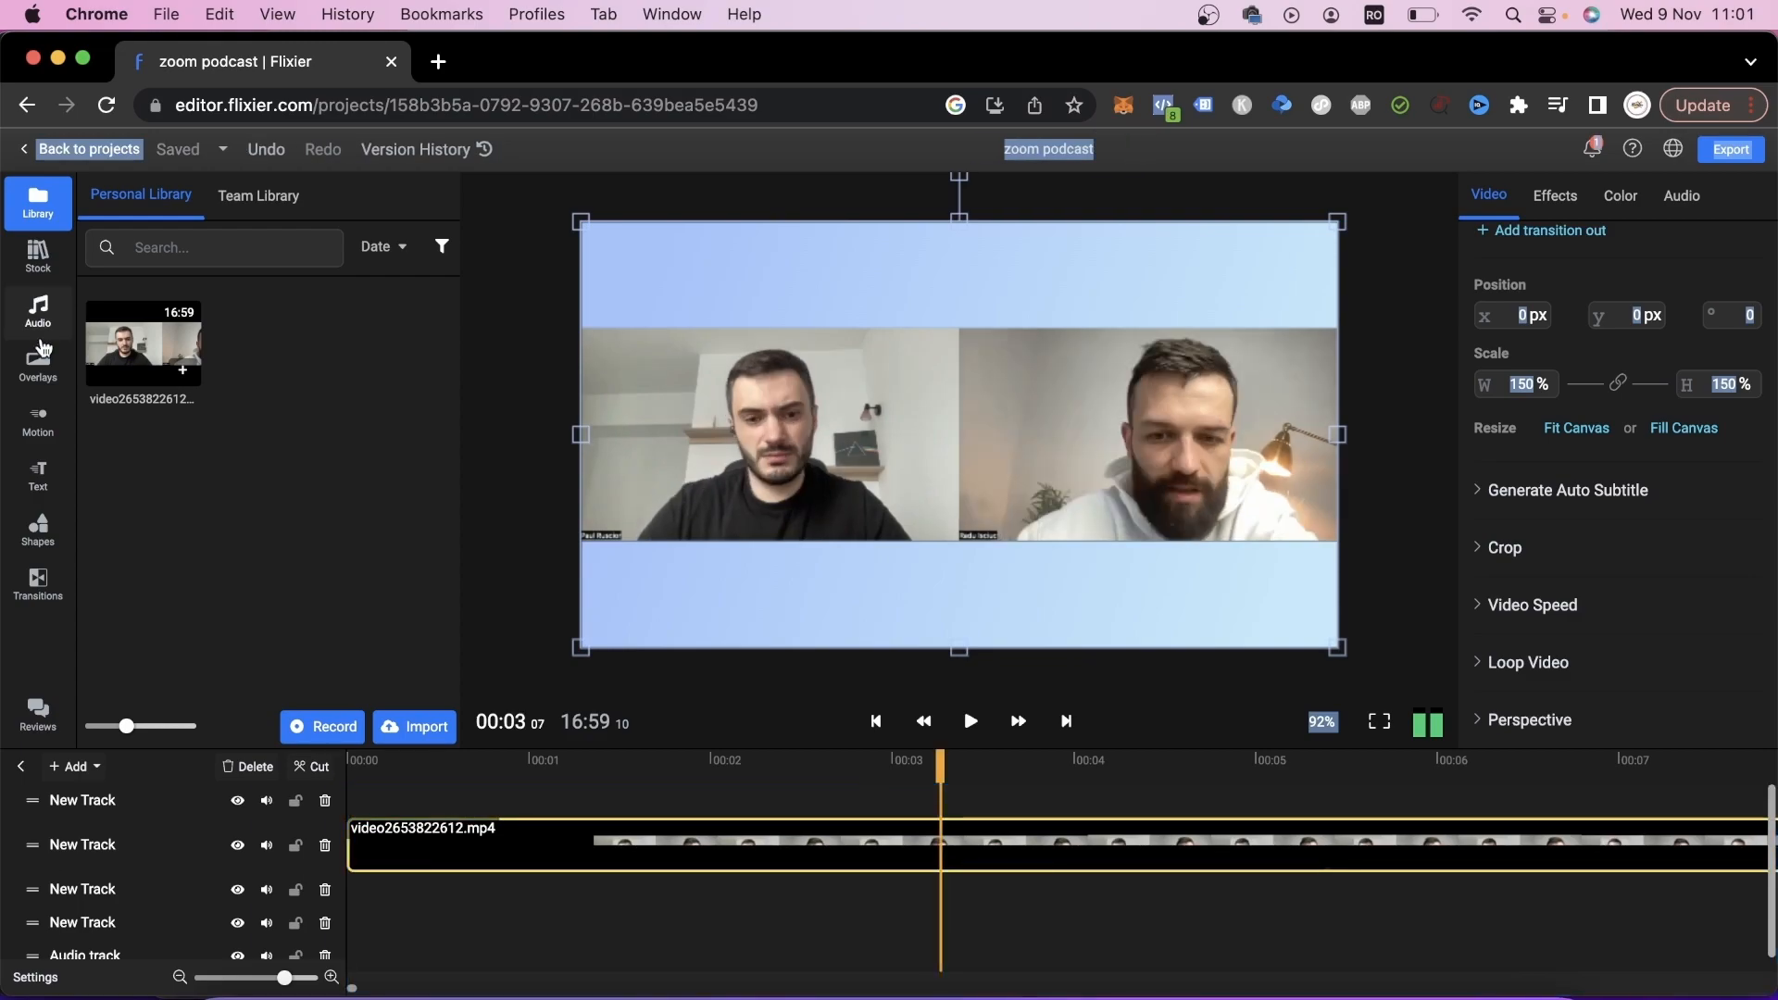
# Step: Add a simple text element and move its clip to the start of the timeline above the video
pyautogui.click(38, 471)
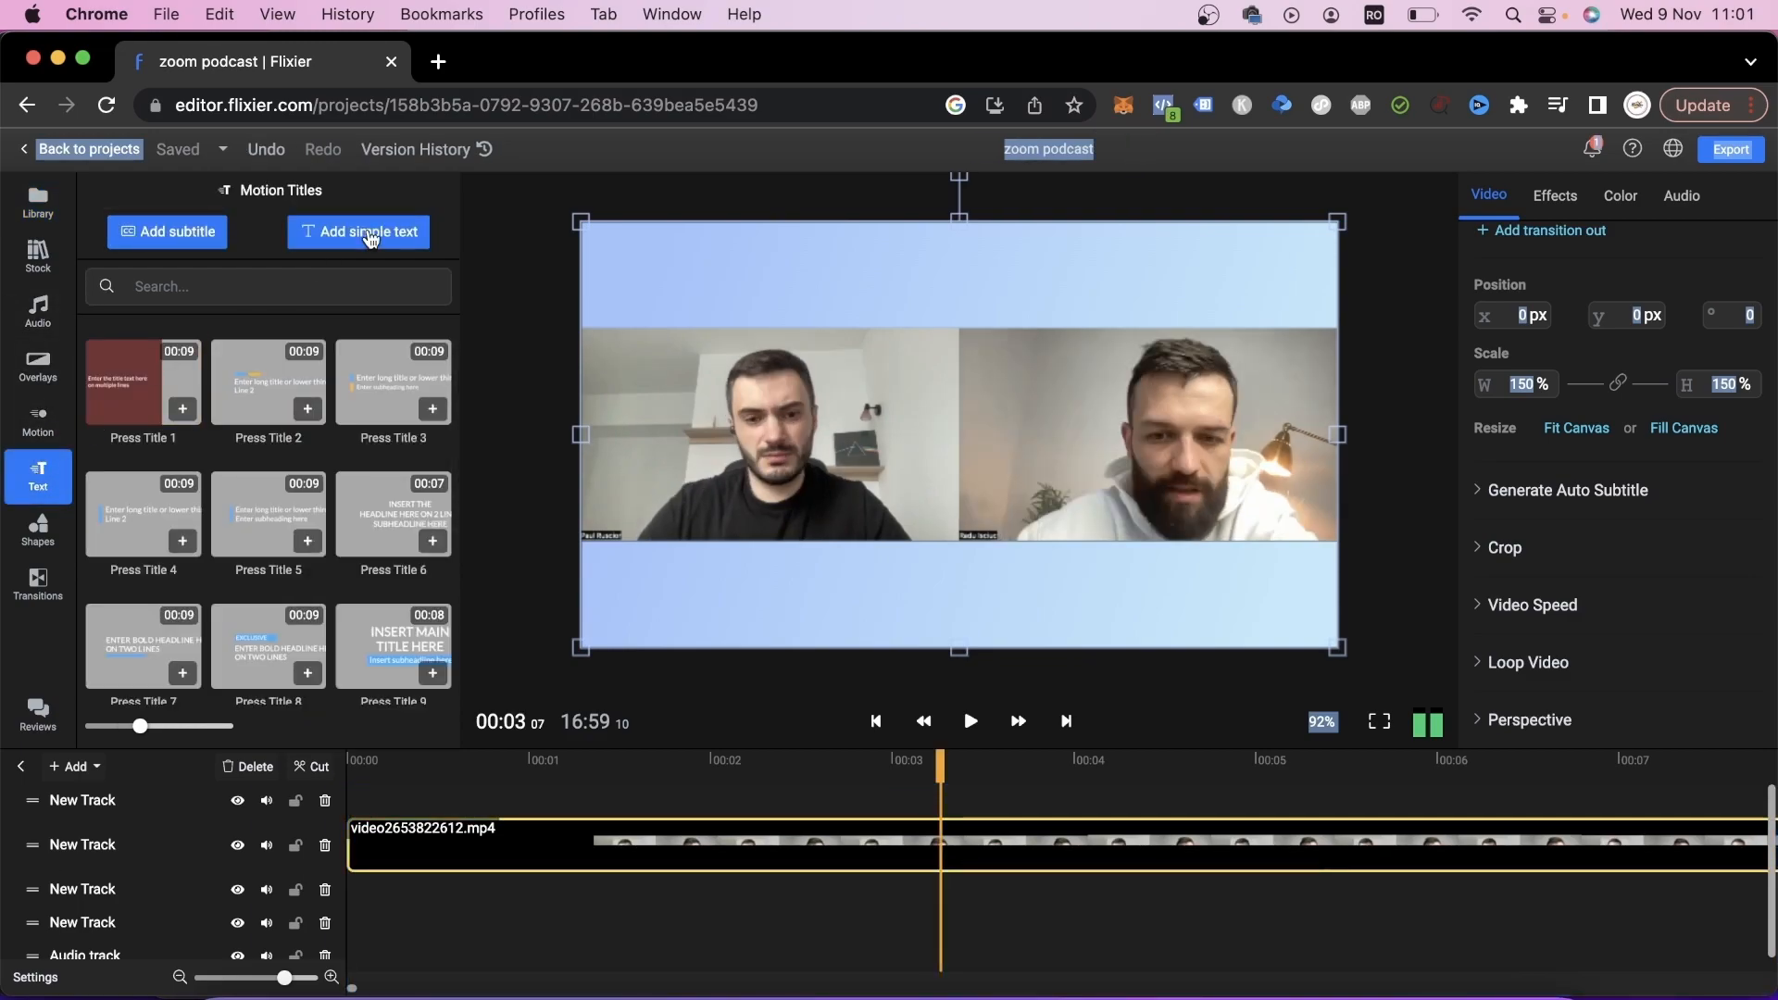
pyautogui.click(369, 235)
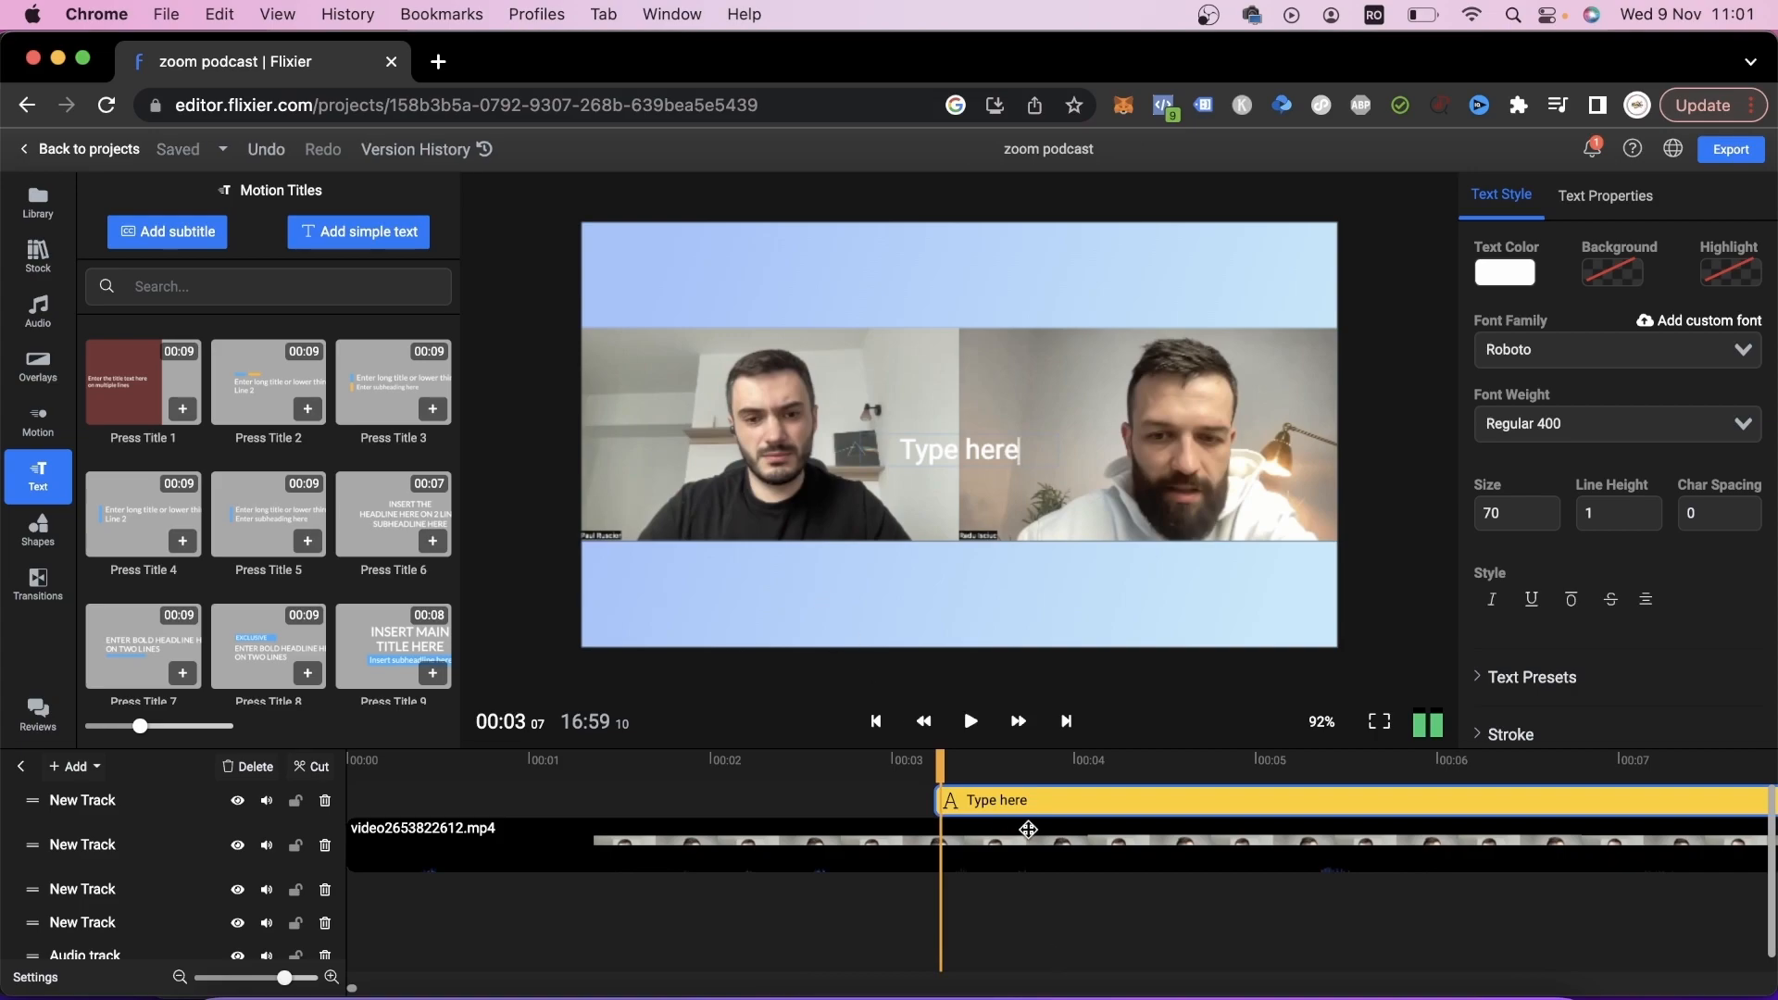
pyautogui.moveTo(1045, 804); pyautogui.dragTo(447, 801)
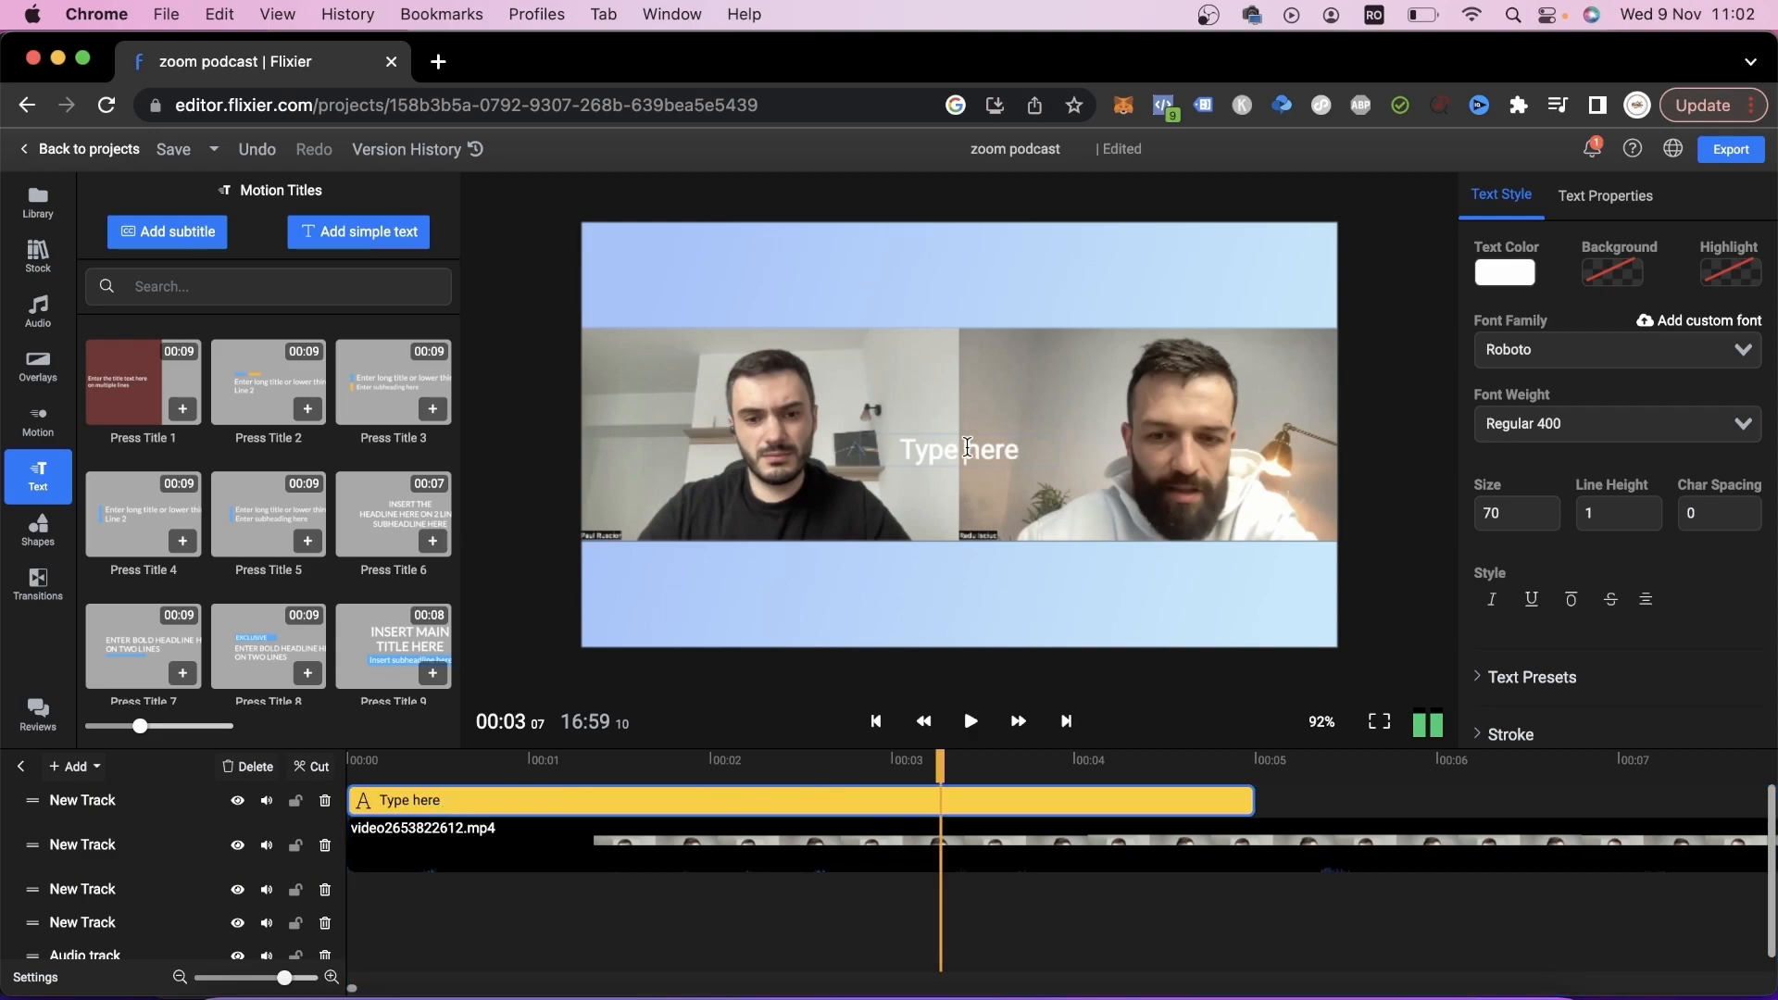
# Step: Change the text to "FLIXIER PODCAST", widen its box and center it in the band above the video
pyautogui.tripleClick(967, 448)
pyautogui.write('FLIXI')
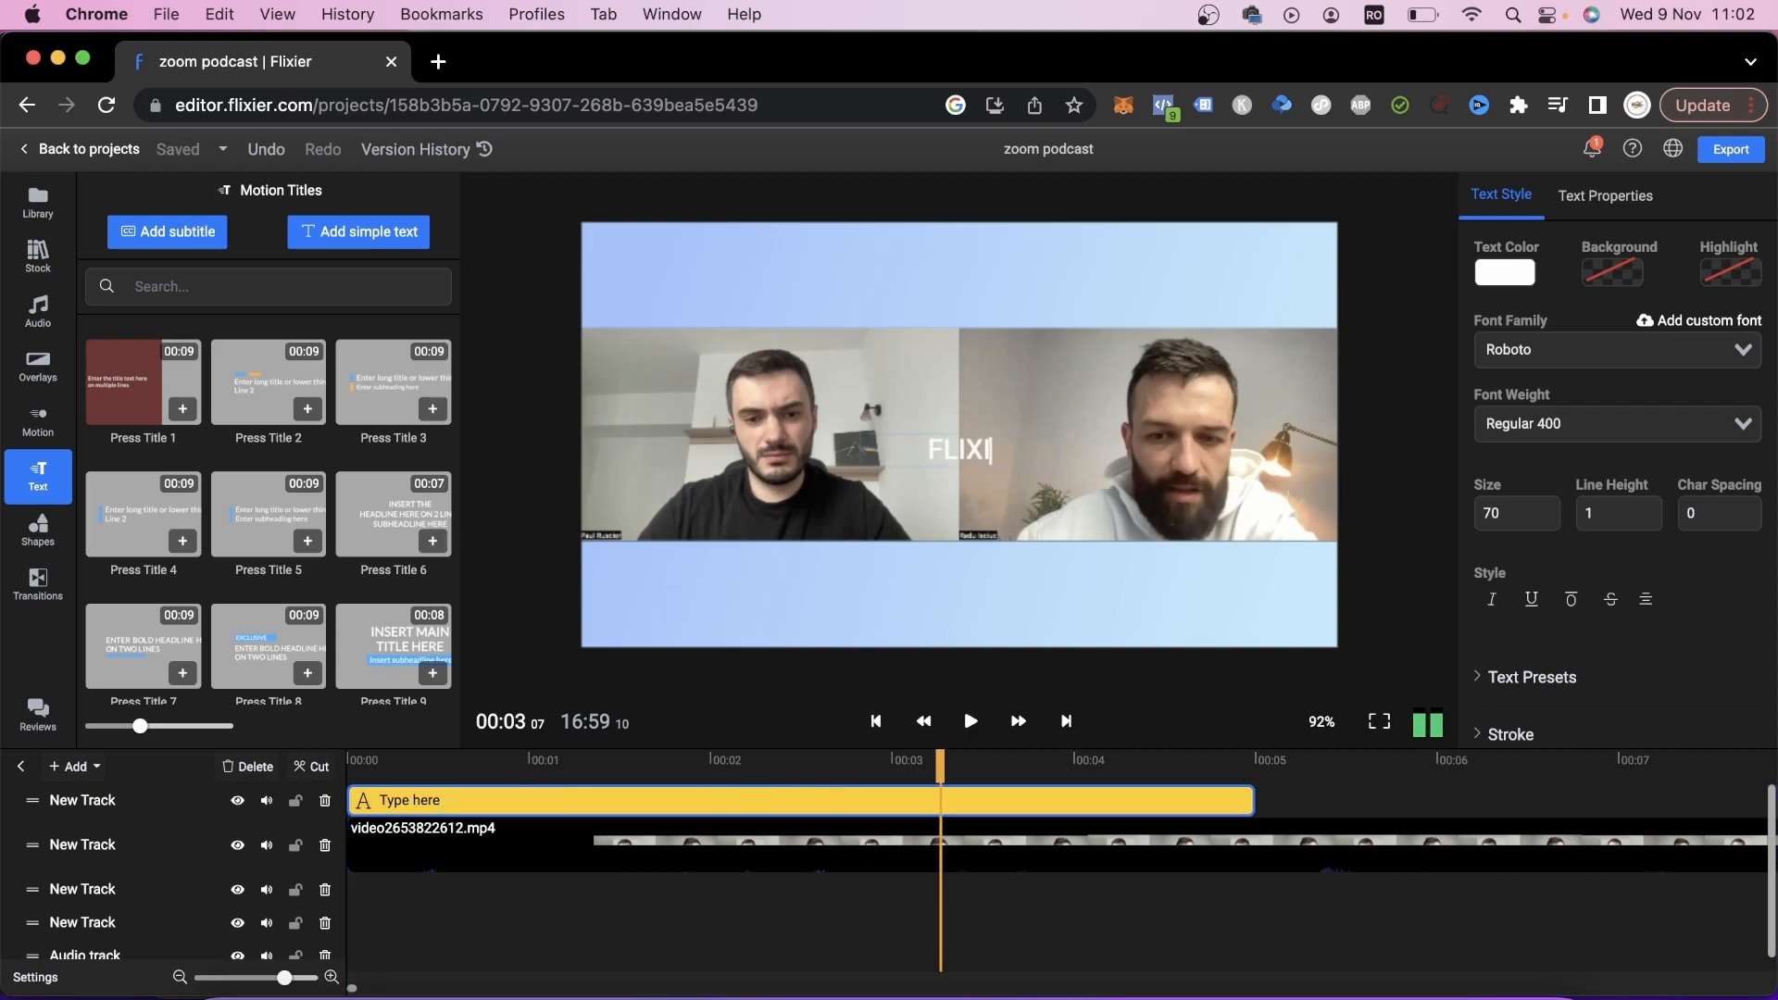
pyautogui.moveTo(1249, 265); pyautogui.dragTo(1294, 265)
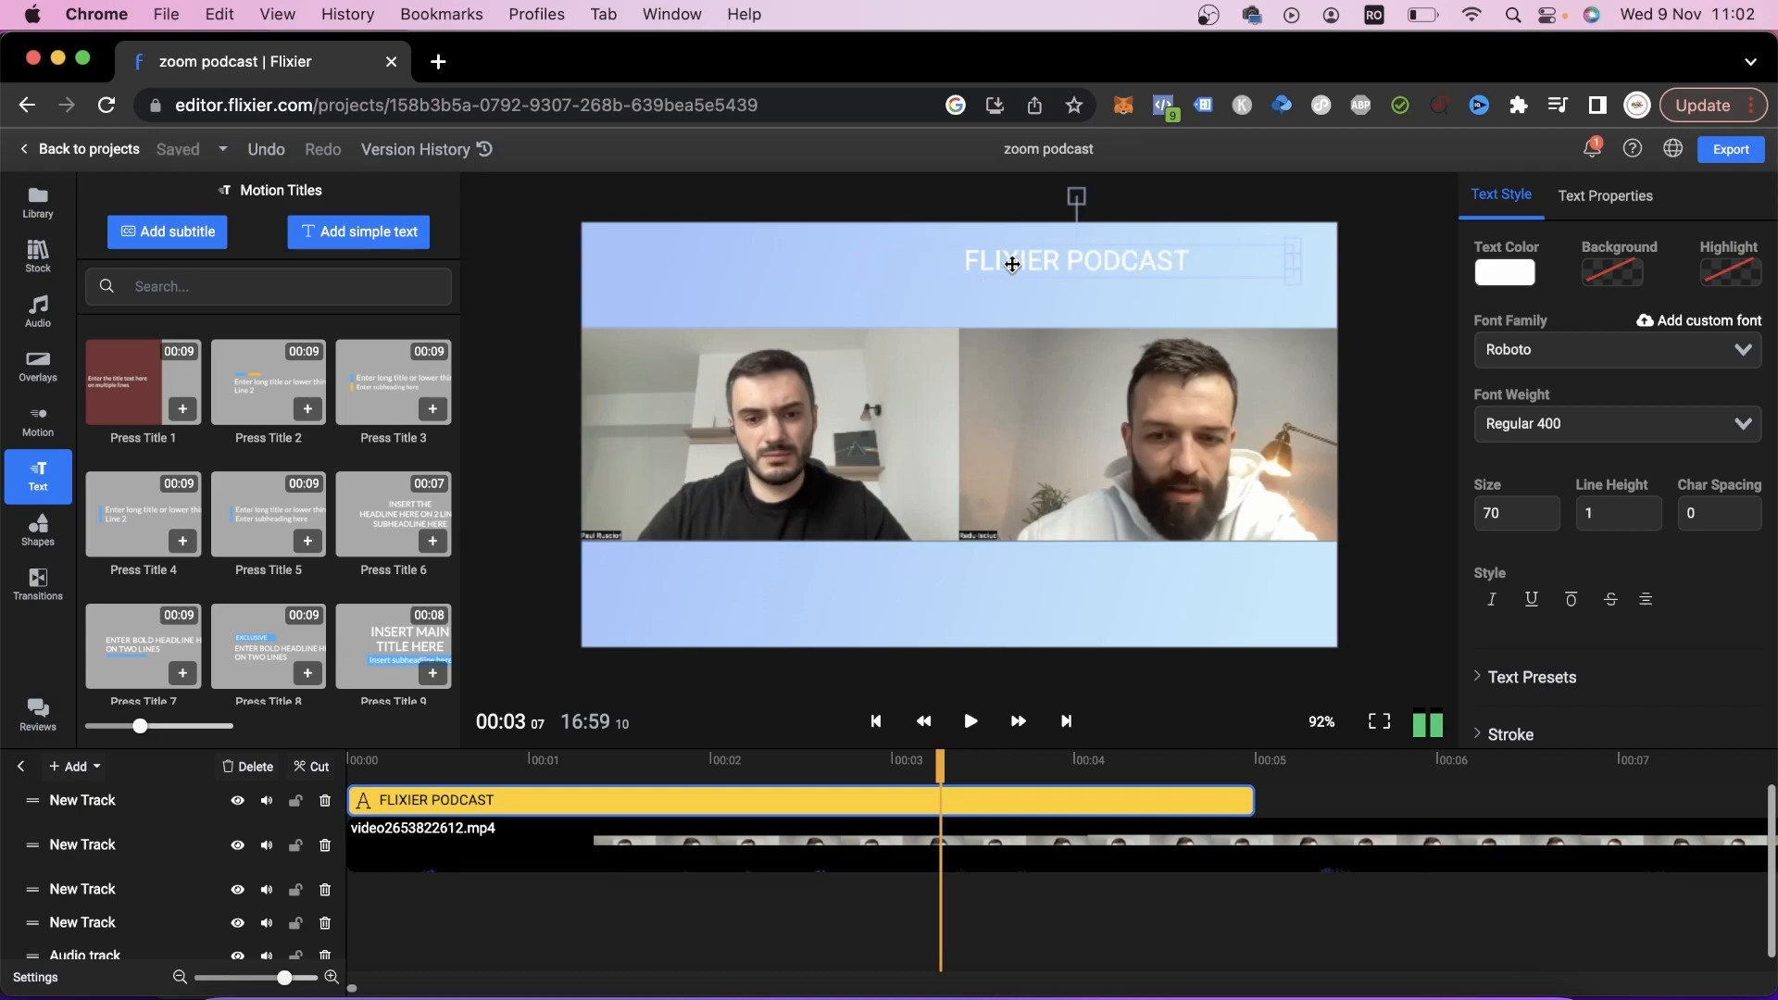
pyautogui.click(951, 257)
# Step: Format the podcast title in Dosis, Bold 700, size 86, with a blue-violet text color
pyautogui.click(1679, 349)
pyautogui.write('dos')
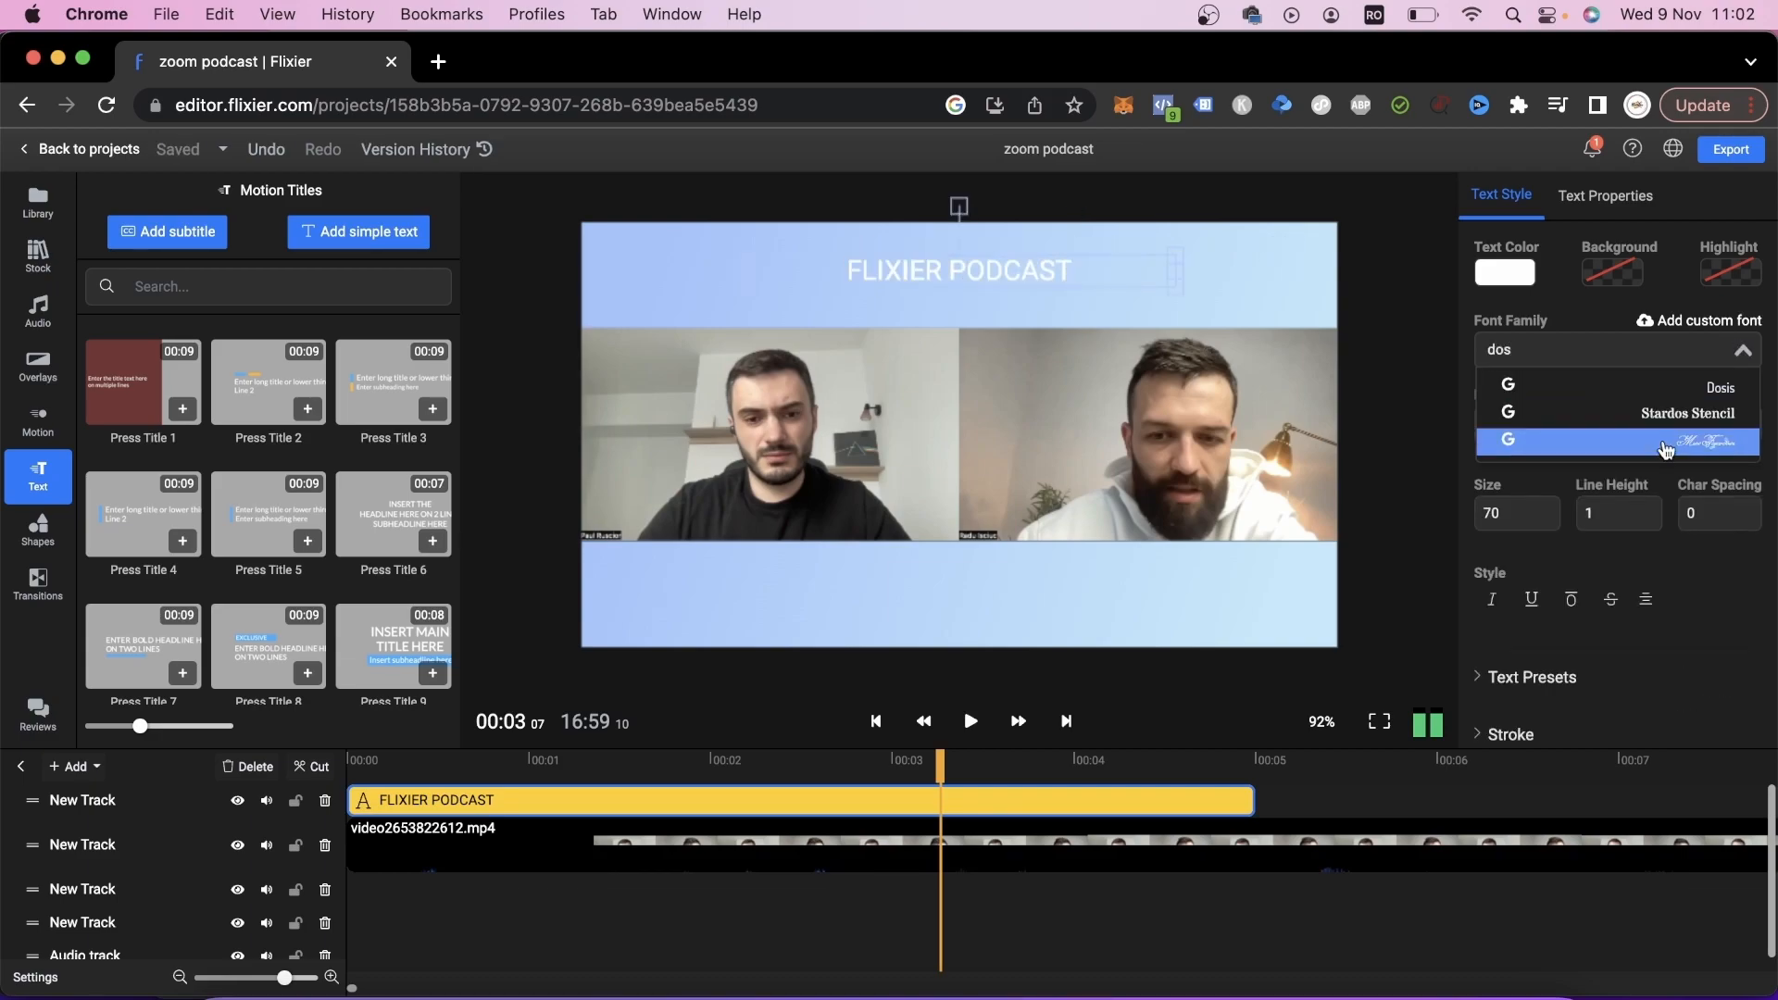
pyautogui.click(1666, 387)
pyautogui.click(1490, 595)
pyautogui.click(1542, 508)
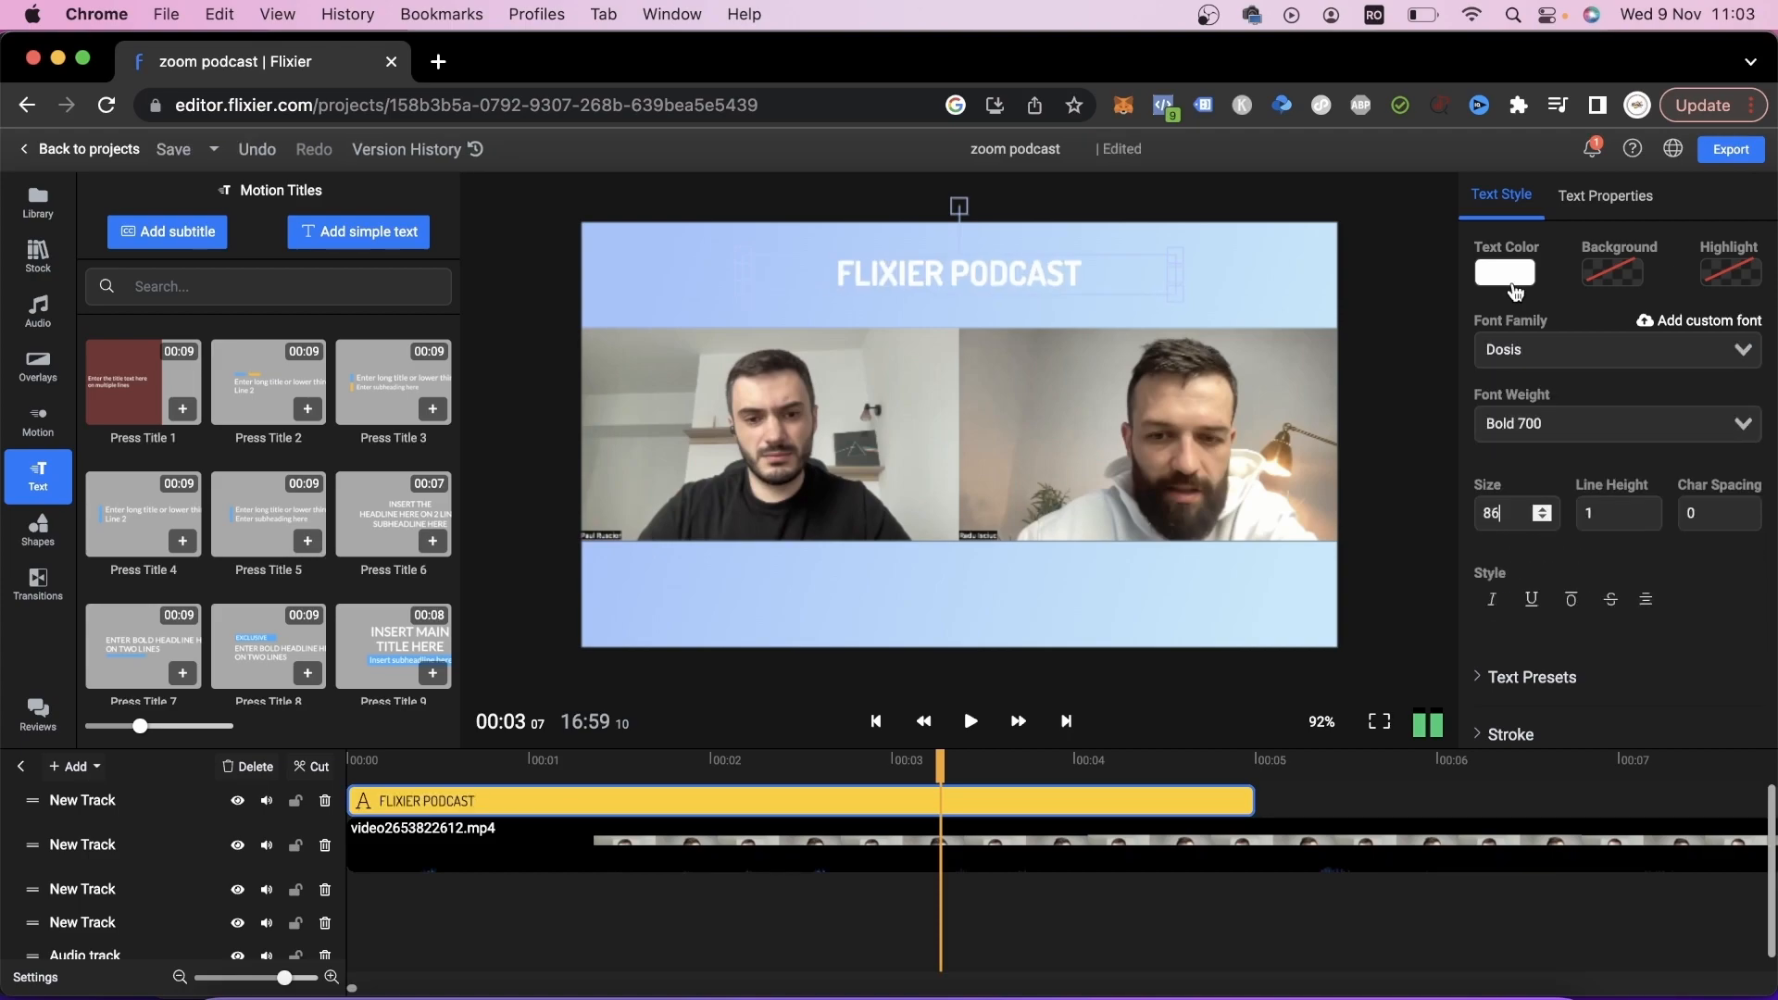
pyautogui.click(1513, 285)
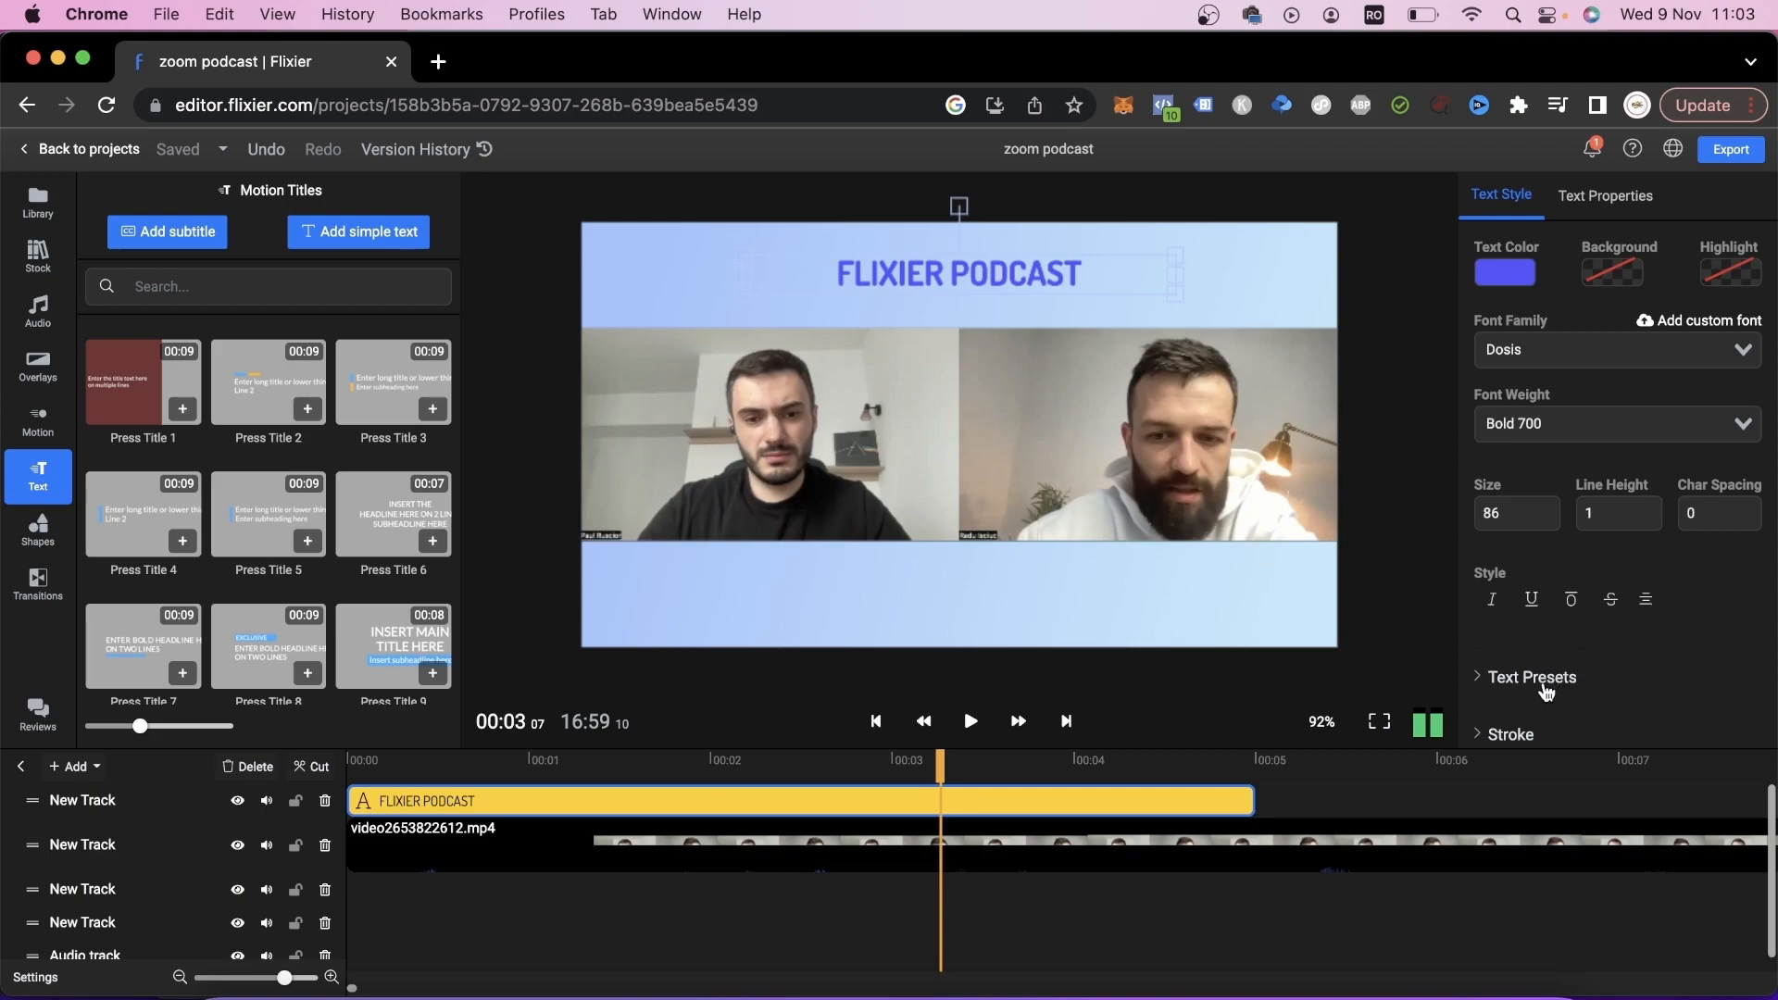
# Step: Apply a text preset with white lettering on a red highlight to the podcast title
pyautogui.click(1541, 681)
pyautogui.scroll(-10, 1669, 642)
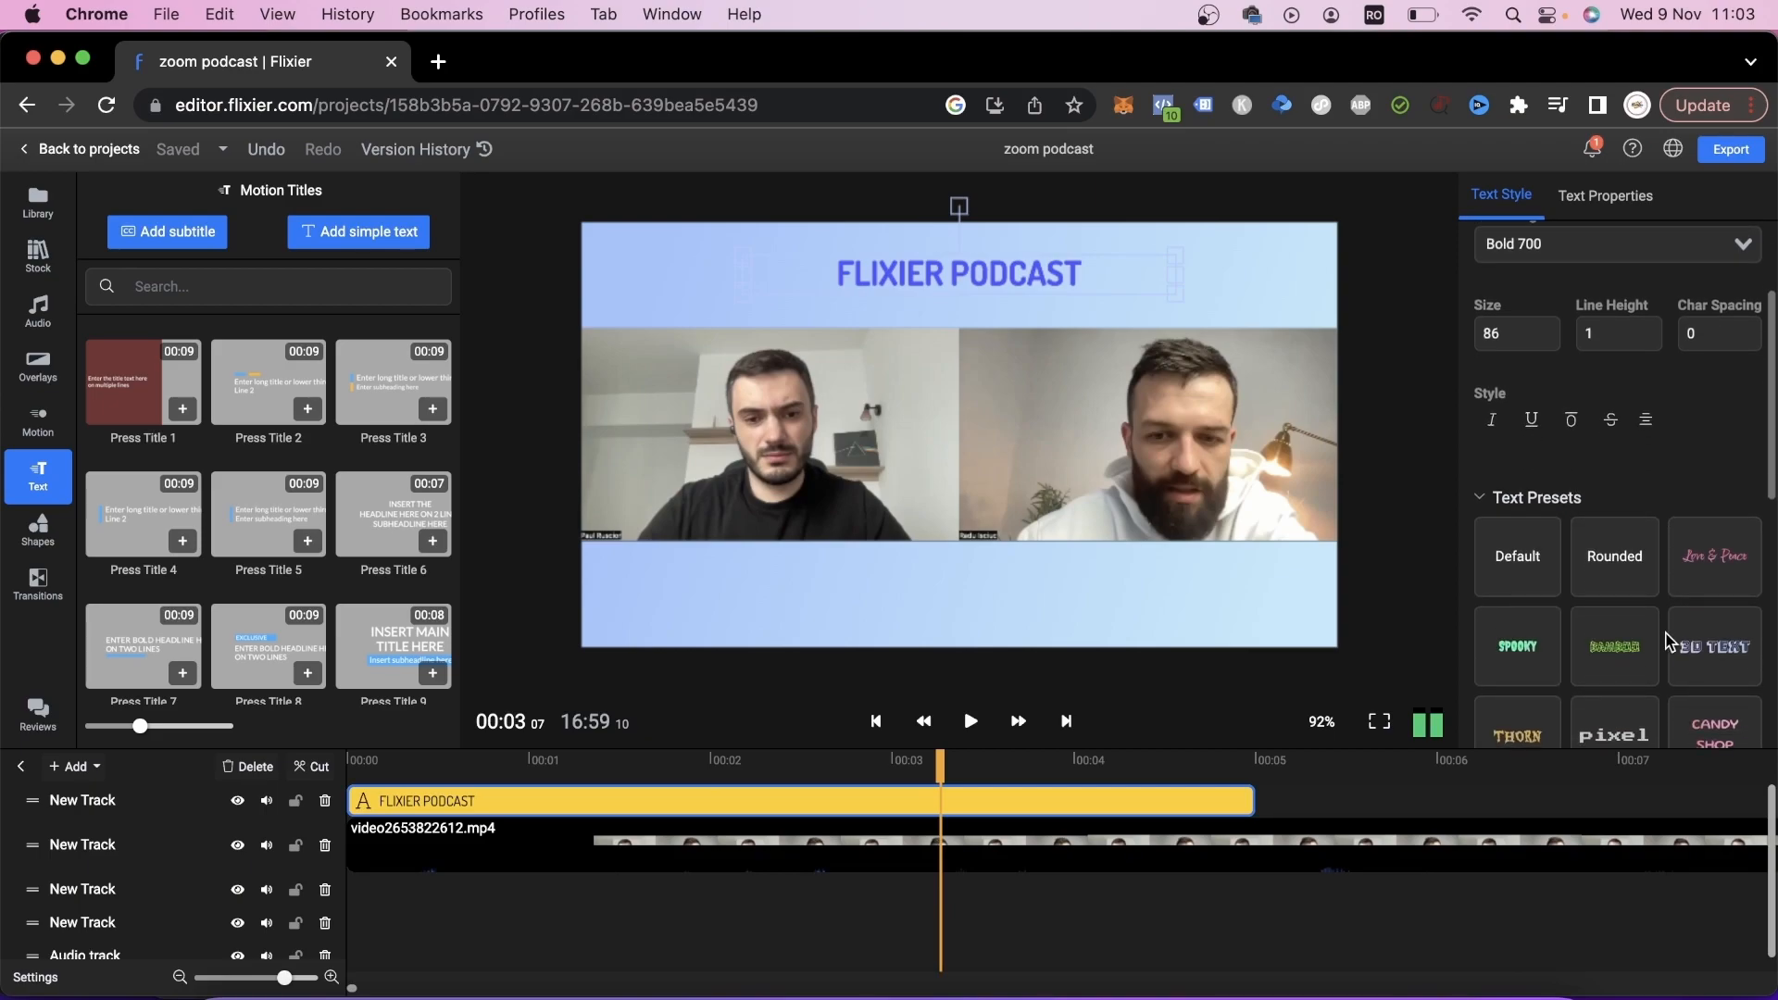
pyautogui.scroll(-3, 1669, 642)
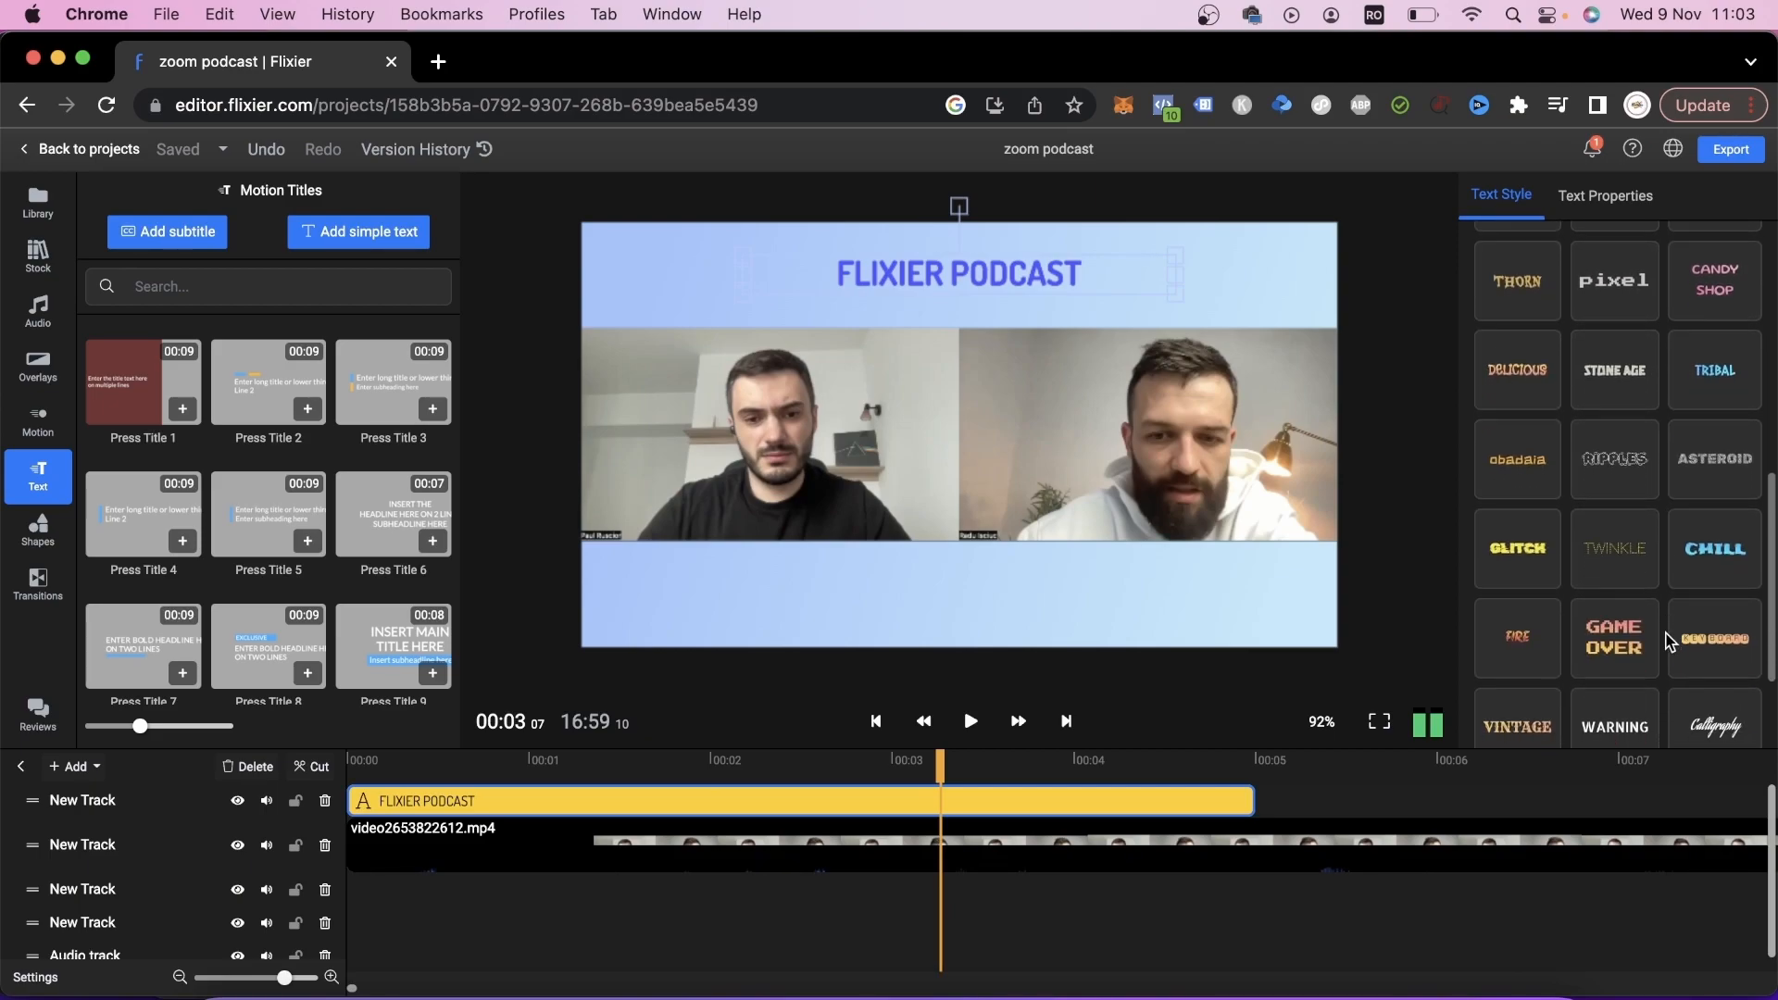
pyautogui.click(1628, 597)
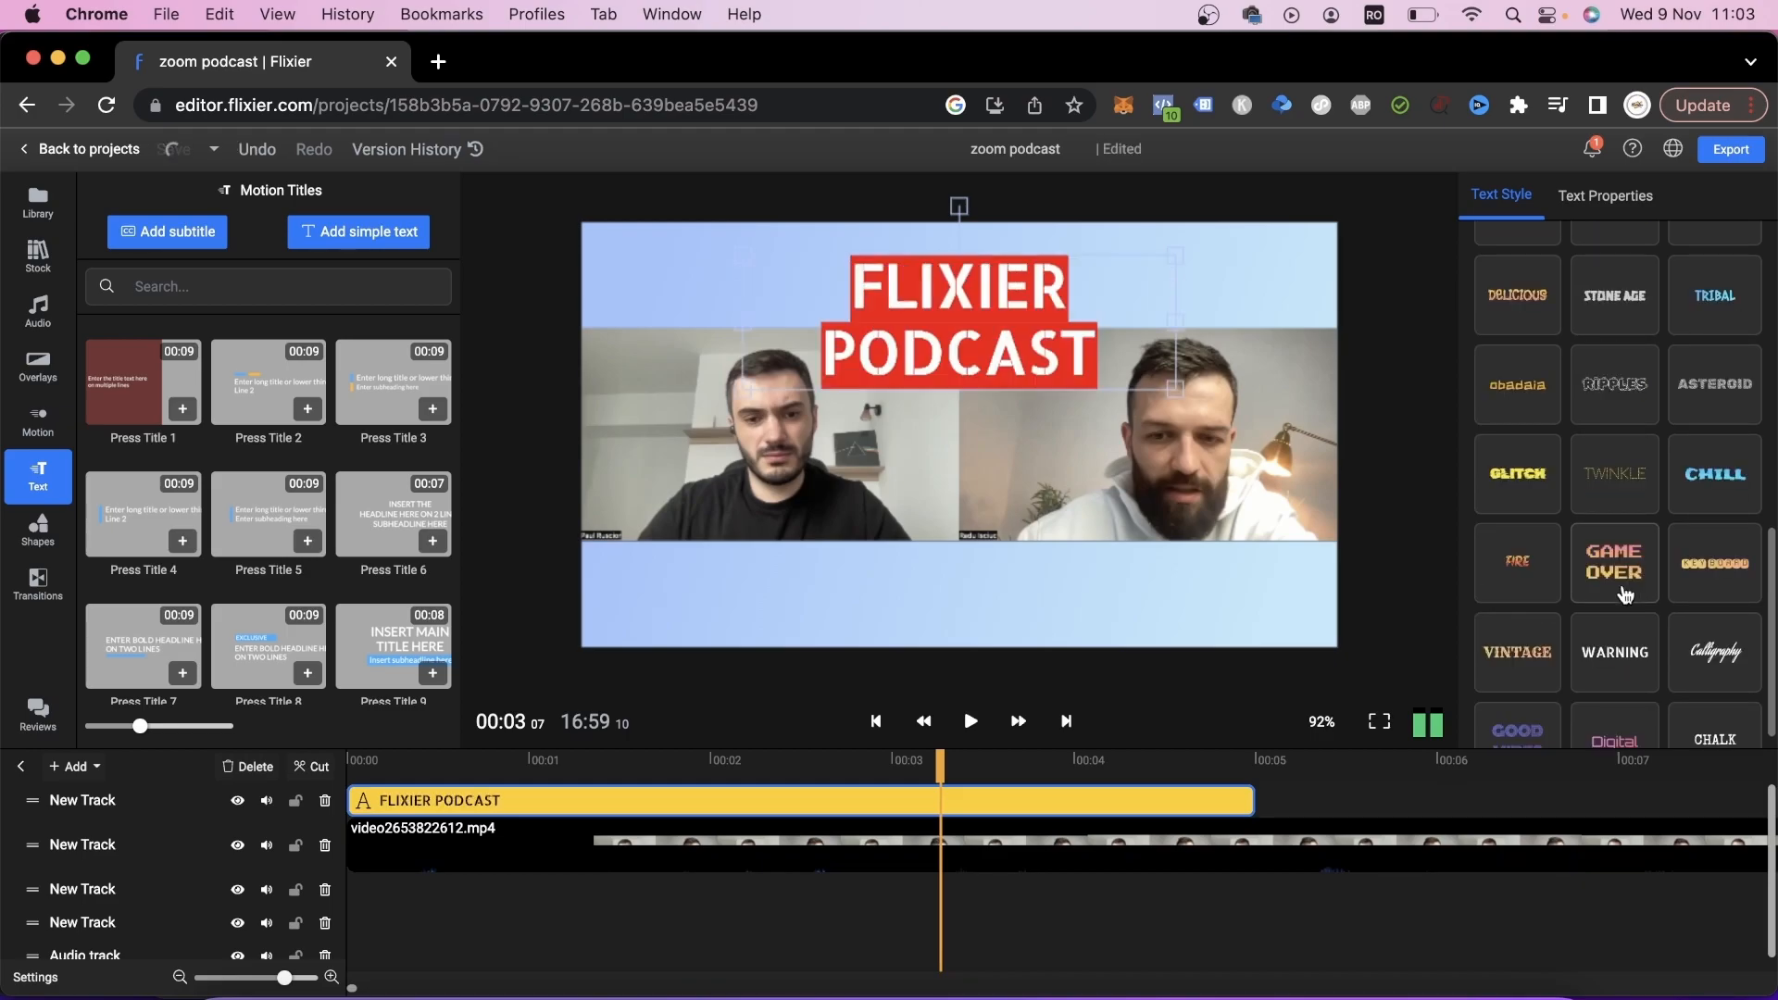
# Step: Set the podcast title's highlight to white and its text color to black
pyautogui.scroll(10, 1607, 412)
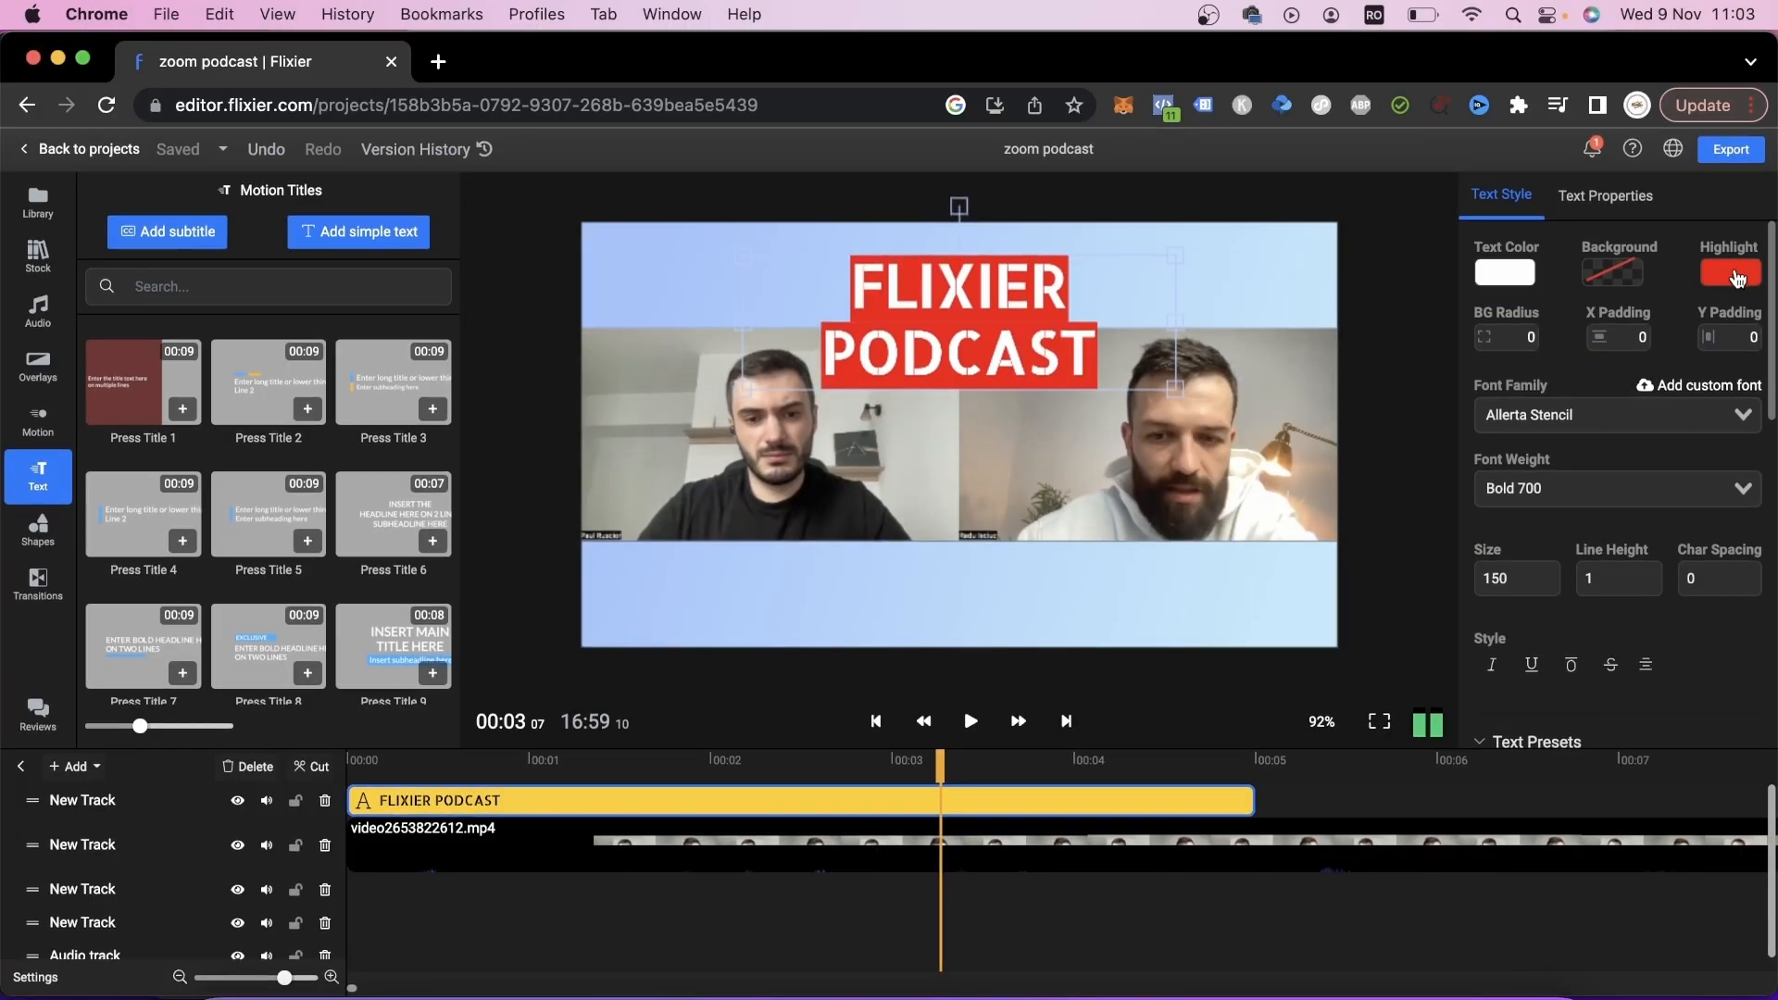
pyautogui.click(1737, 278)
pyautogui.click(1624, 663)
pyautogui.click(1504, 274)
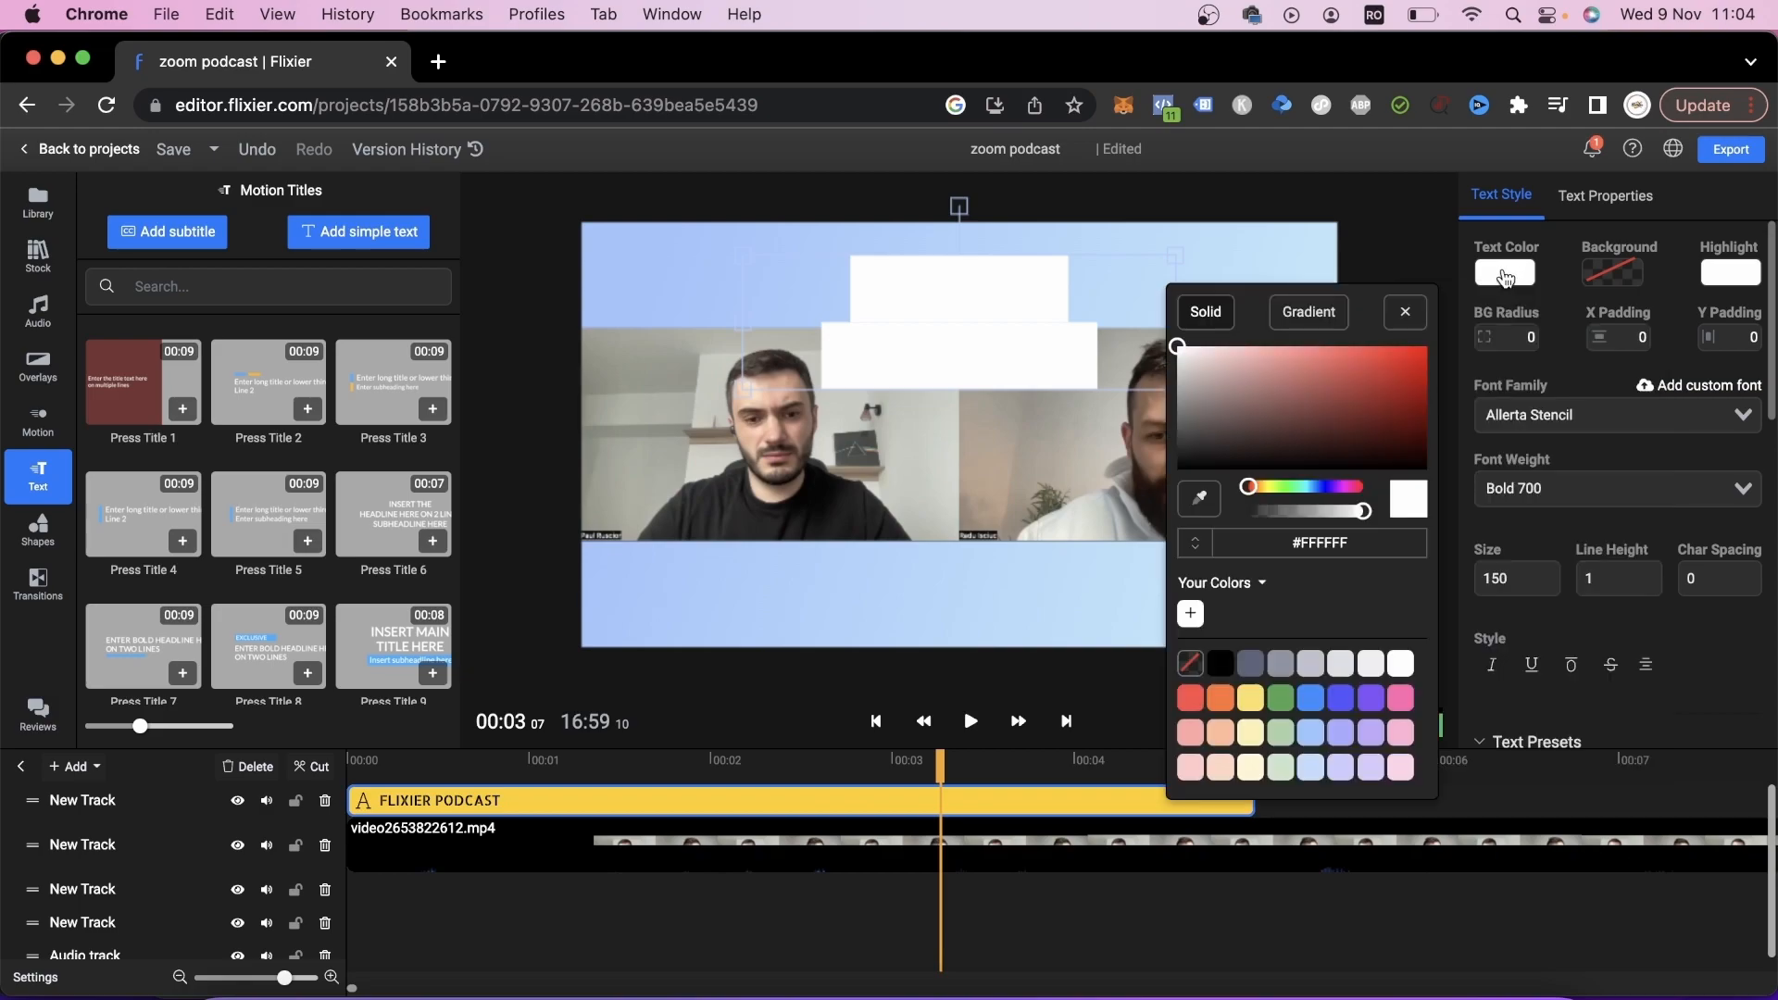
pyautogui.click(1220, 663)
# Step: Set the podcast title in Dosis with a semi-transparent white highlight, and nudge it slightly down in the band above the video
pyautogui.click(1609, 417)
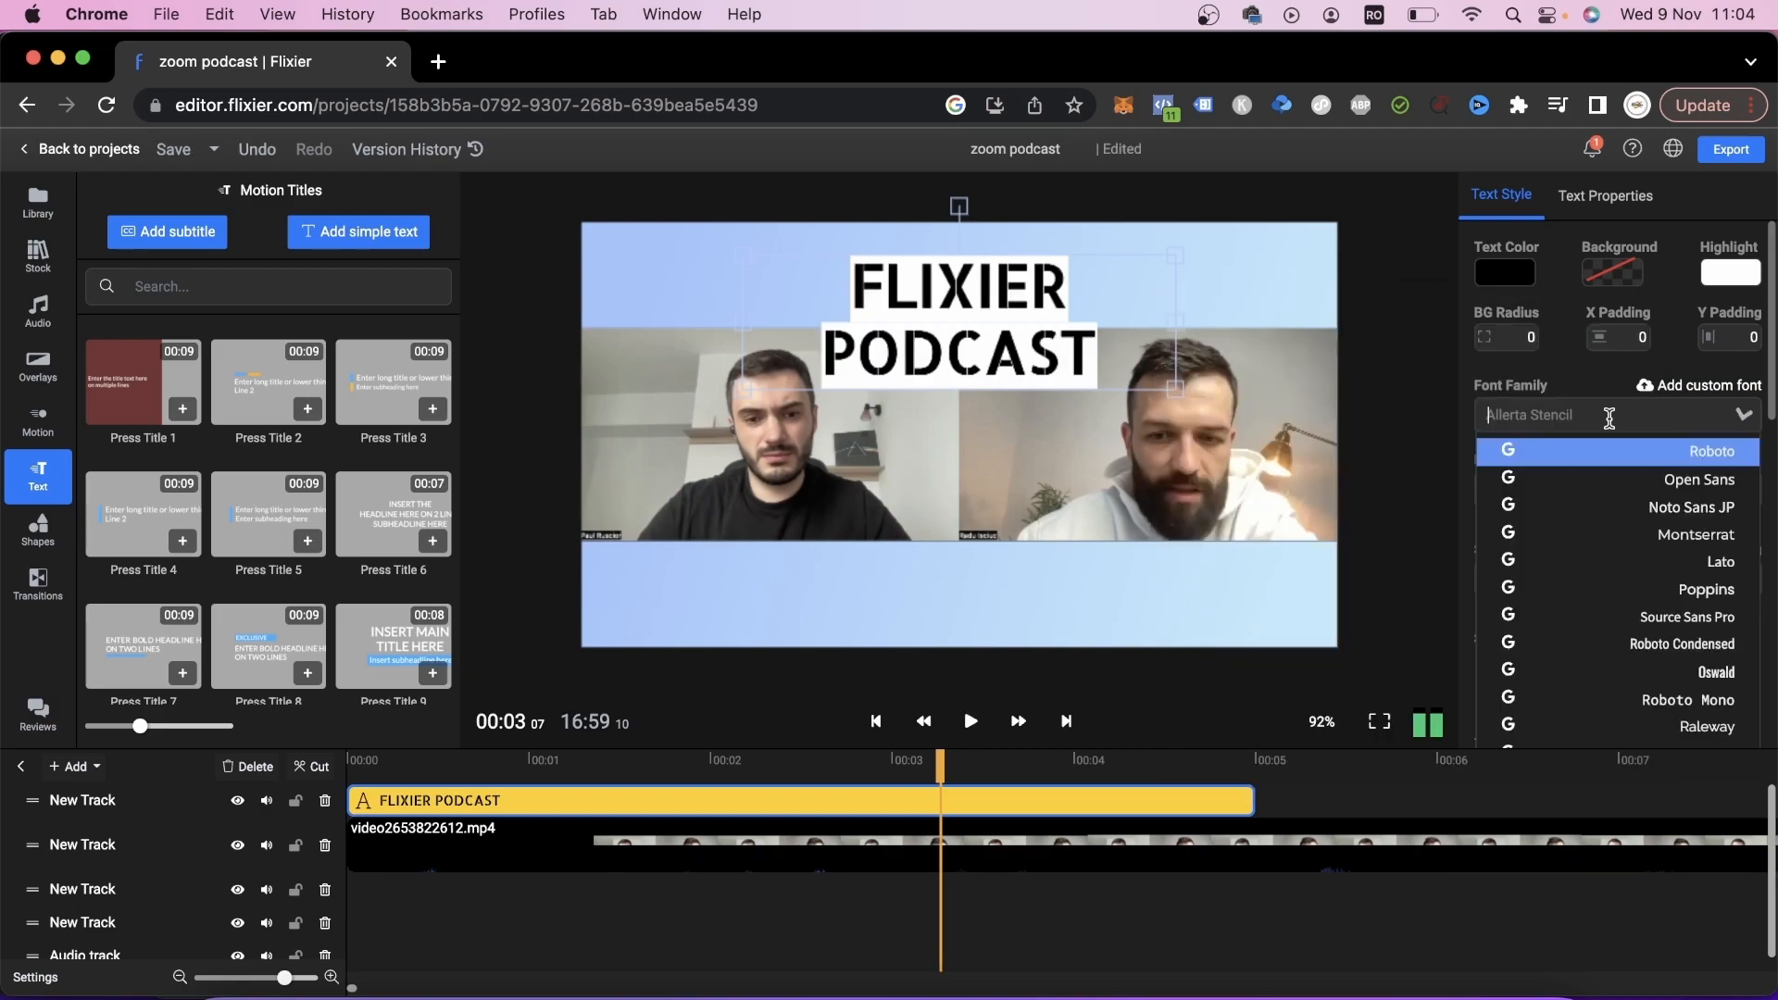
pyautogui.moveTo(1077, 265); pyautogui.dragTo(1078, 270)
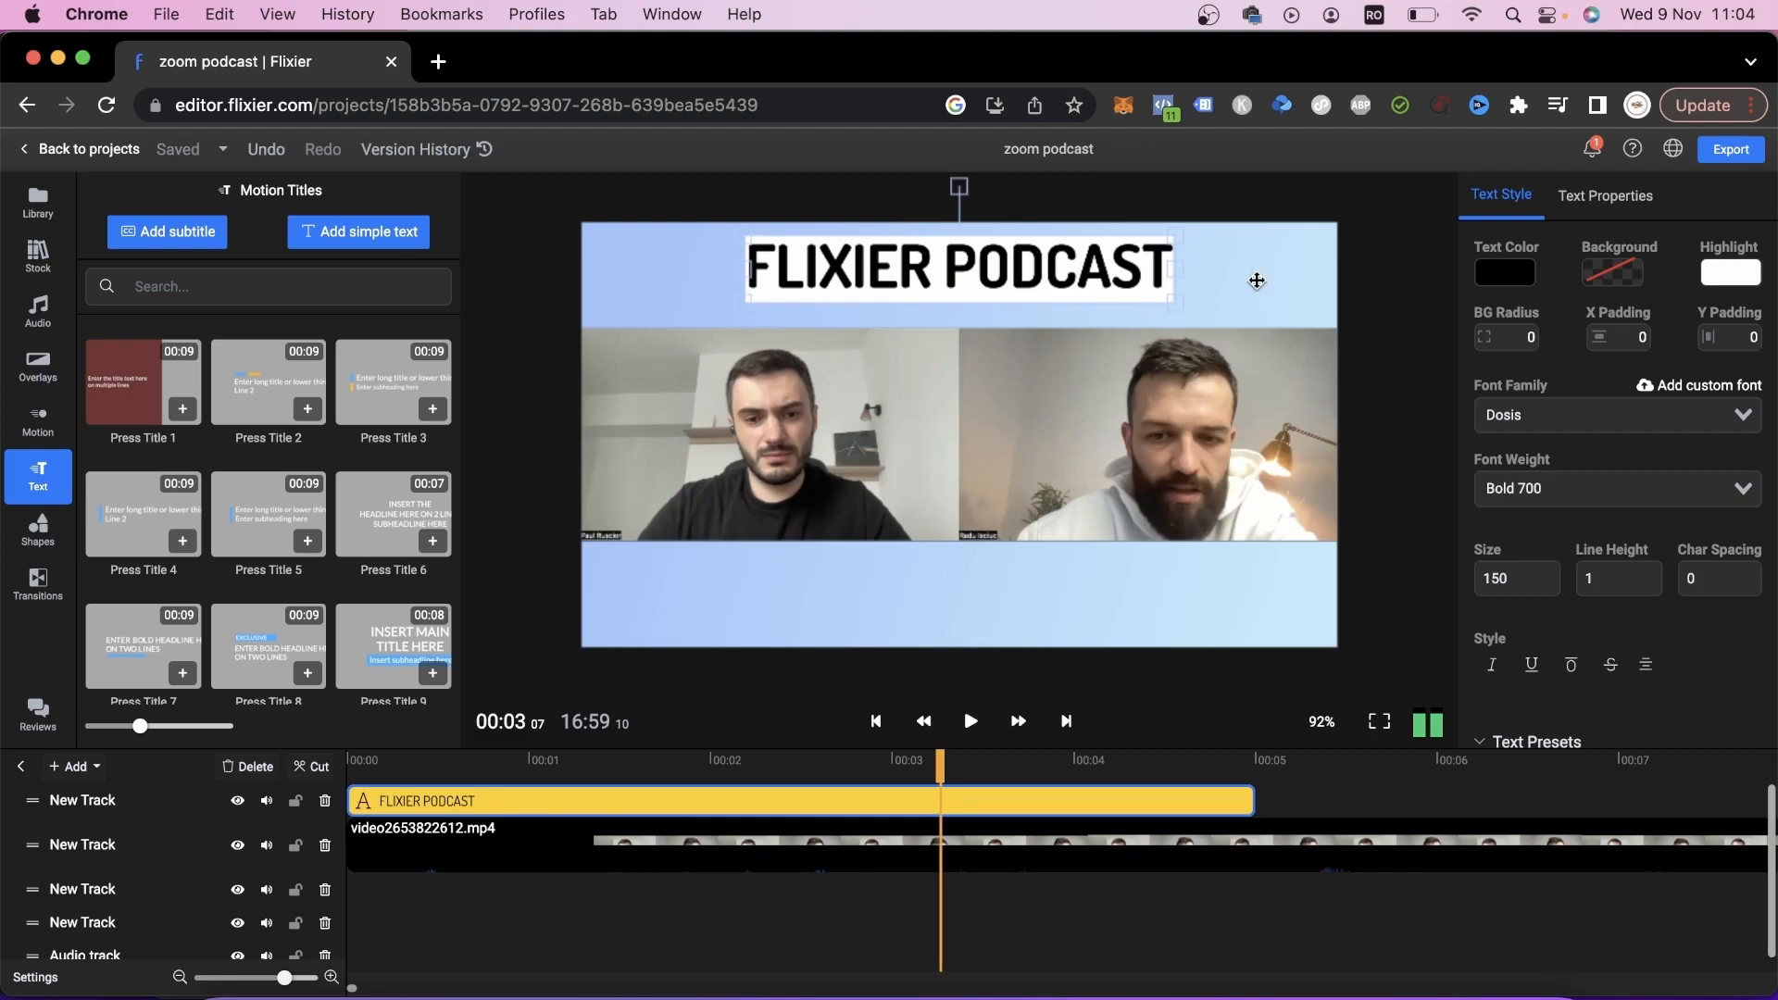
pyautogui.click(1715, 288)
pyautogui.moveTo(1589, 512); pyautogui.dragTo(1555, 511)
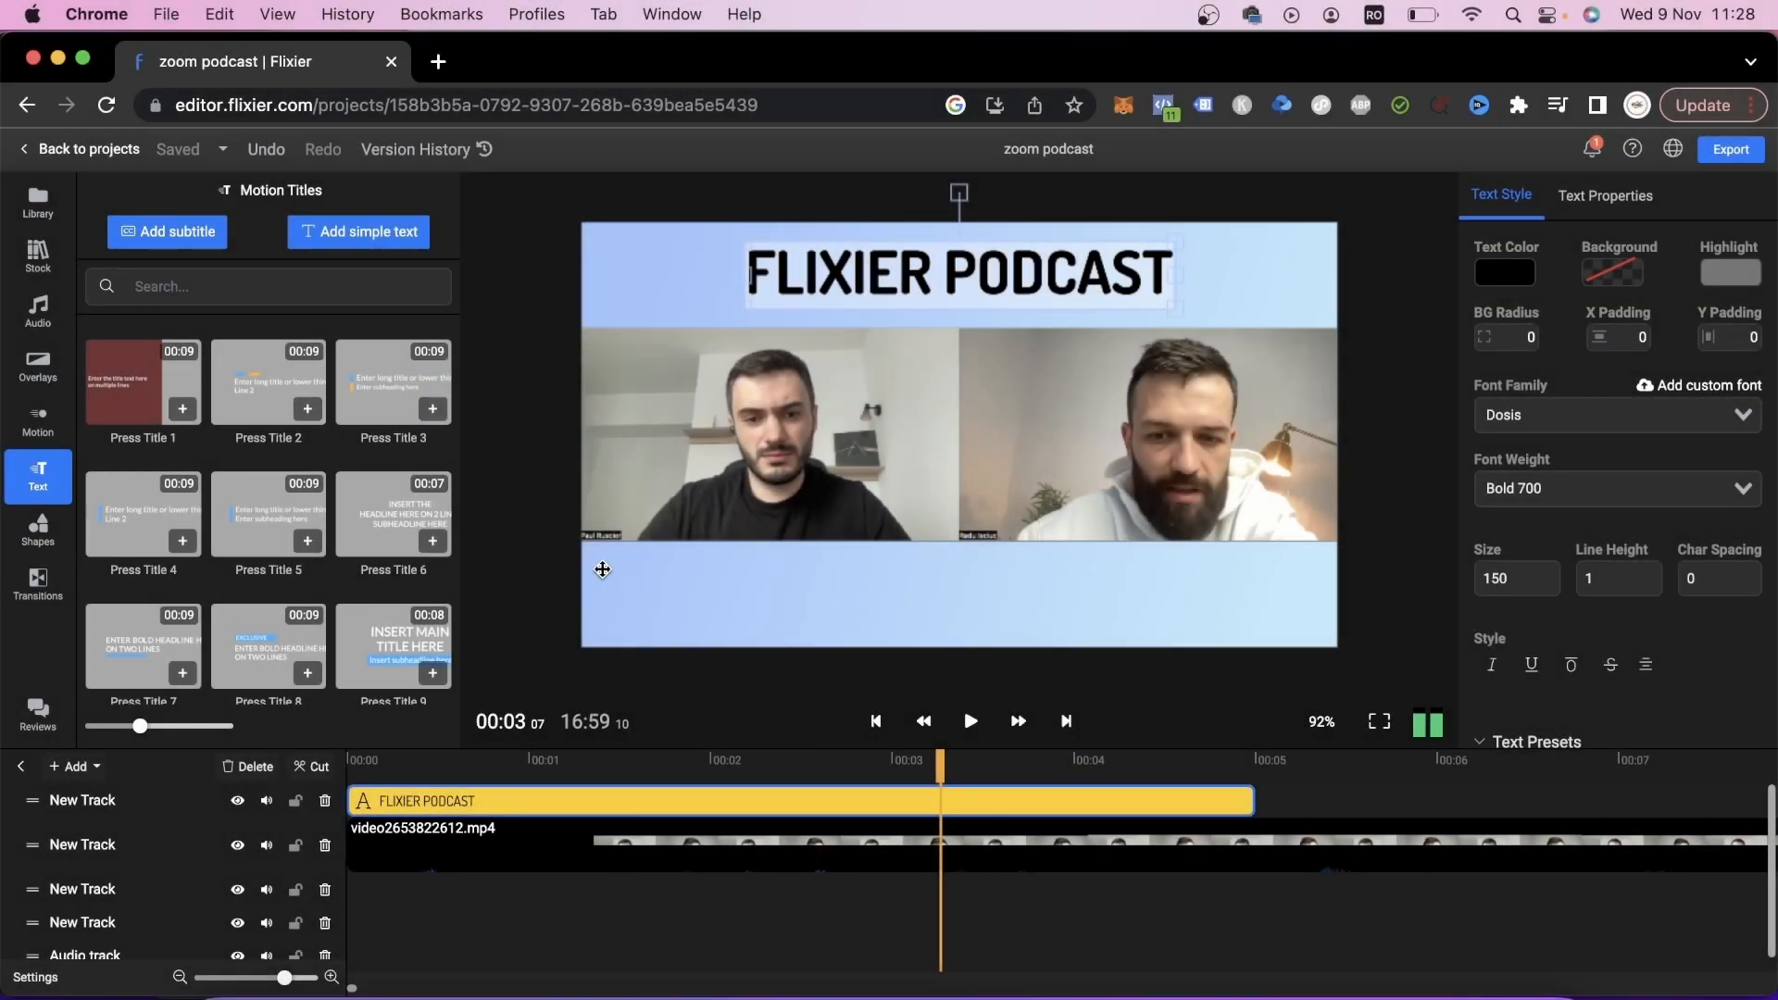
# Step: Add the blue neon frame image from the "neon frame" stock images to the track below the video, at the timeline's start
pyautogui.click(633, 767)
pyautogui.click(38, 255)
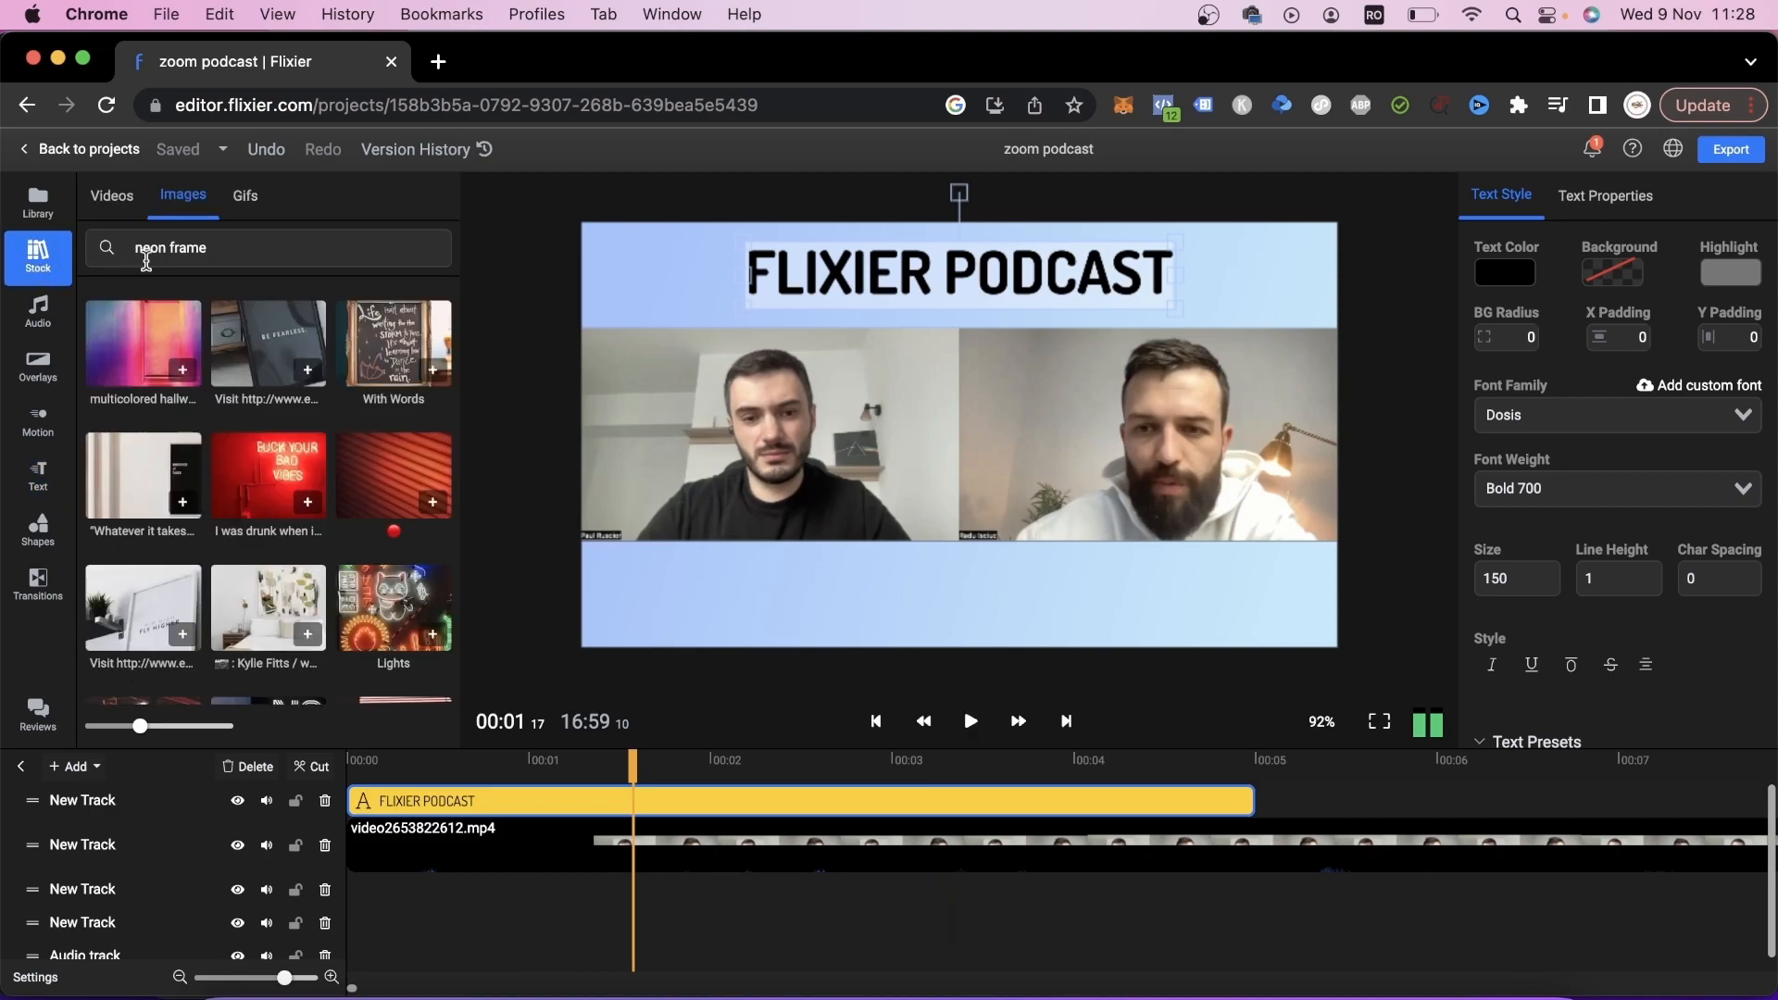
pyautogui.scroll(-10, 194, 398)
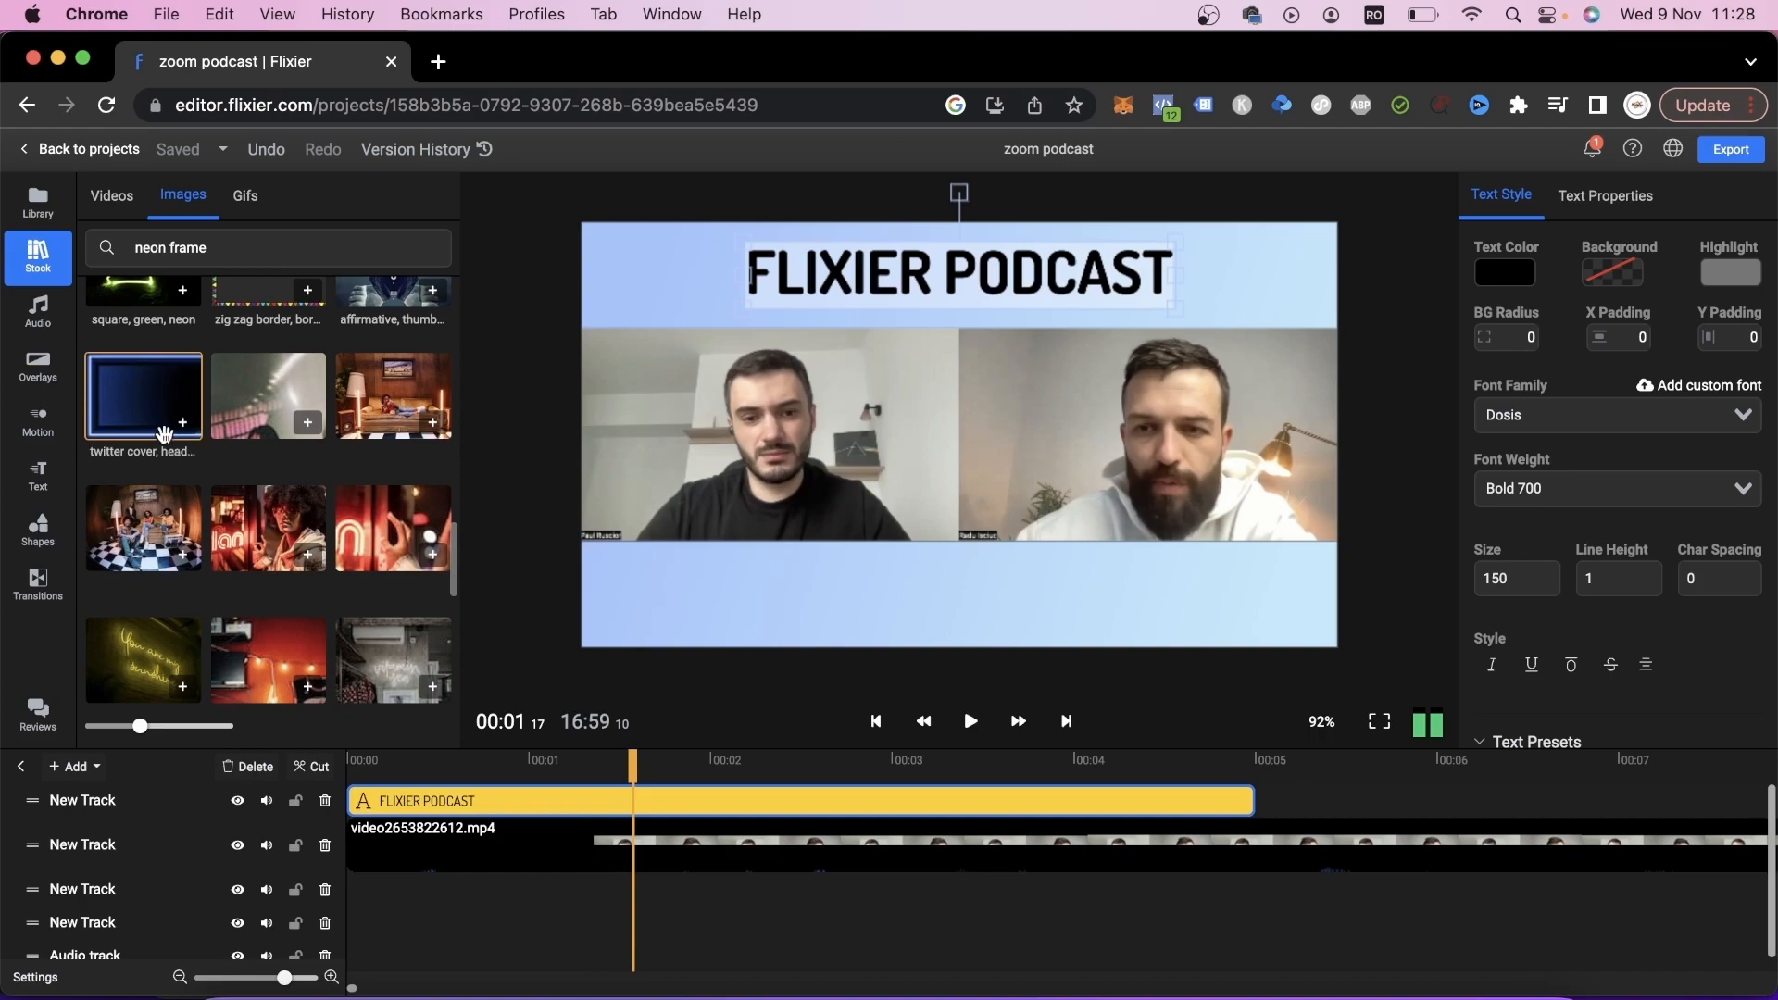
pyautogui.moveTo(144, 399); pyautogui.dragTo(386, 886)
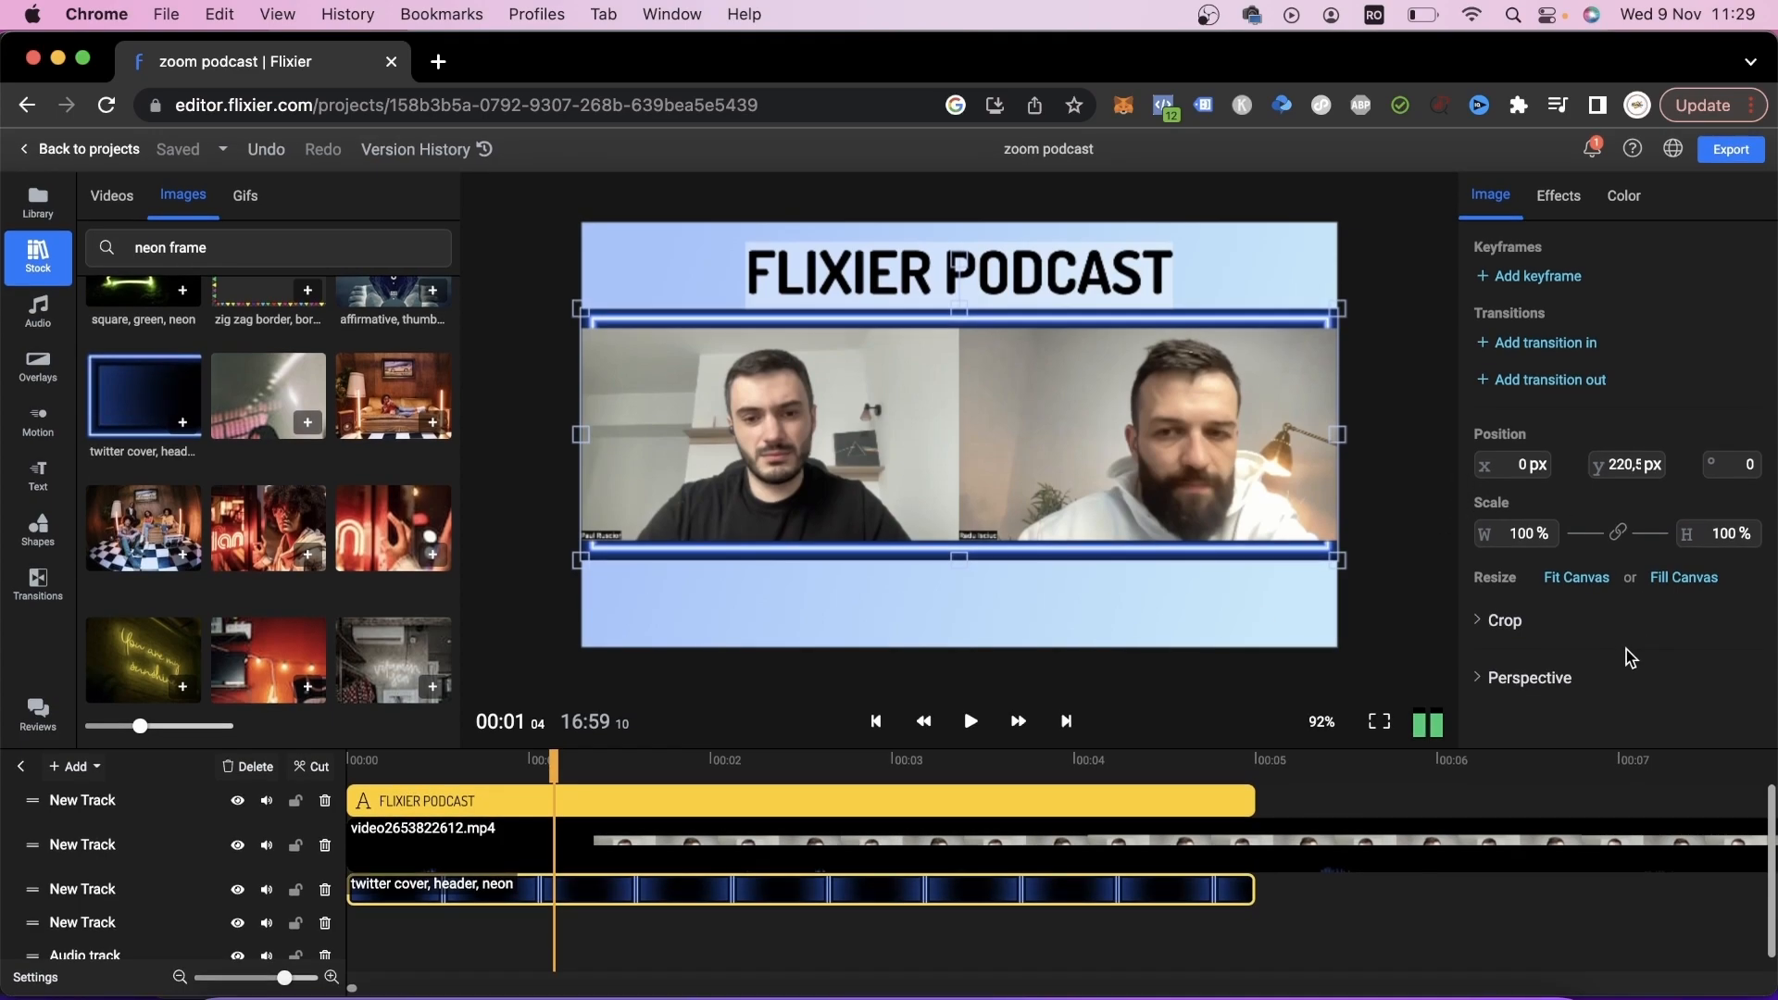
# Step: Crop the video by 2% on the left and 2% on the right to reveal the neon frame's sides
pyautogui.click(1108, 843)
pyautogui.click(1505, 697)
pyautogui.scroll(-5, 1556, 659)
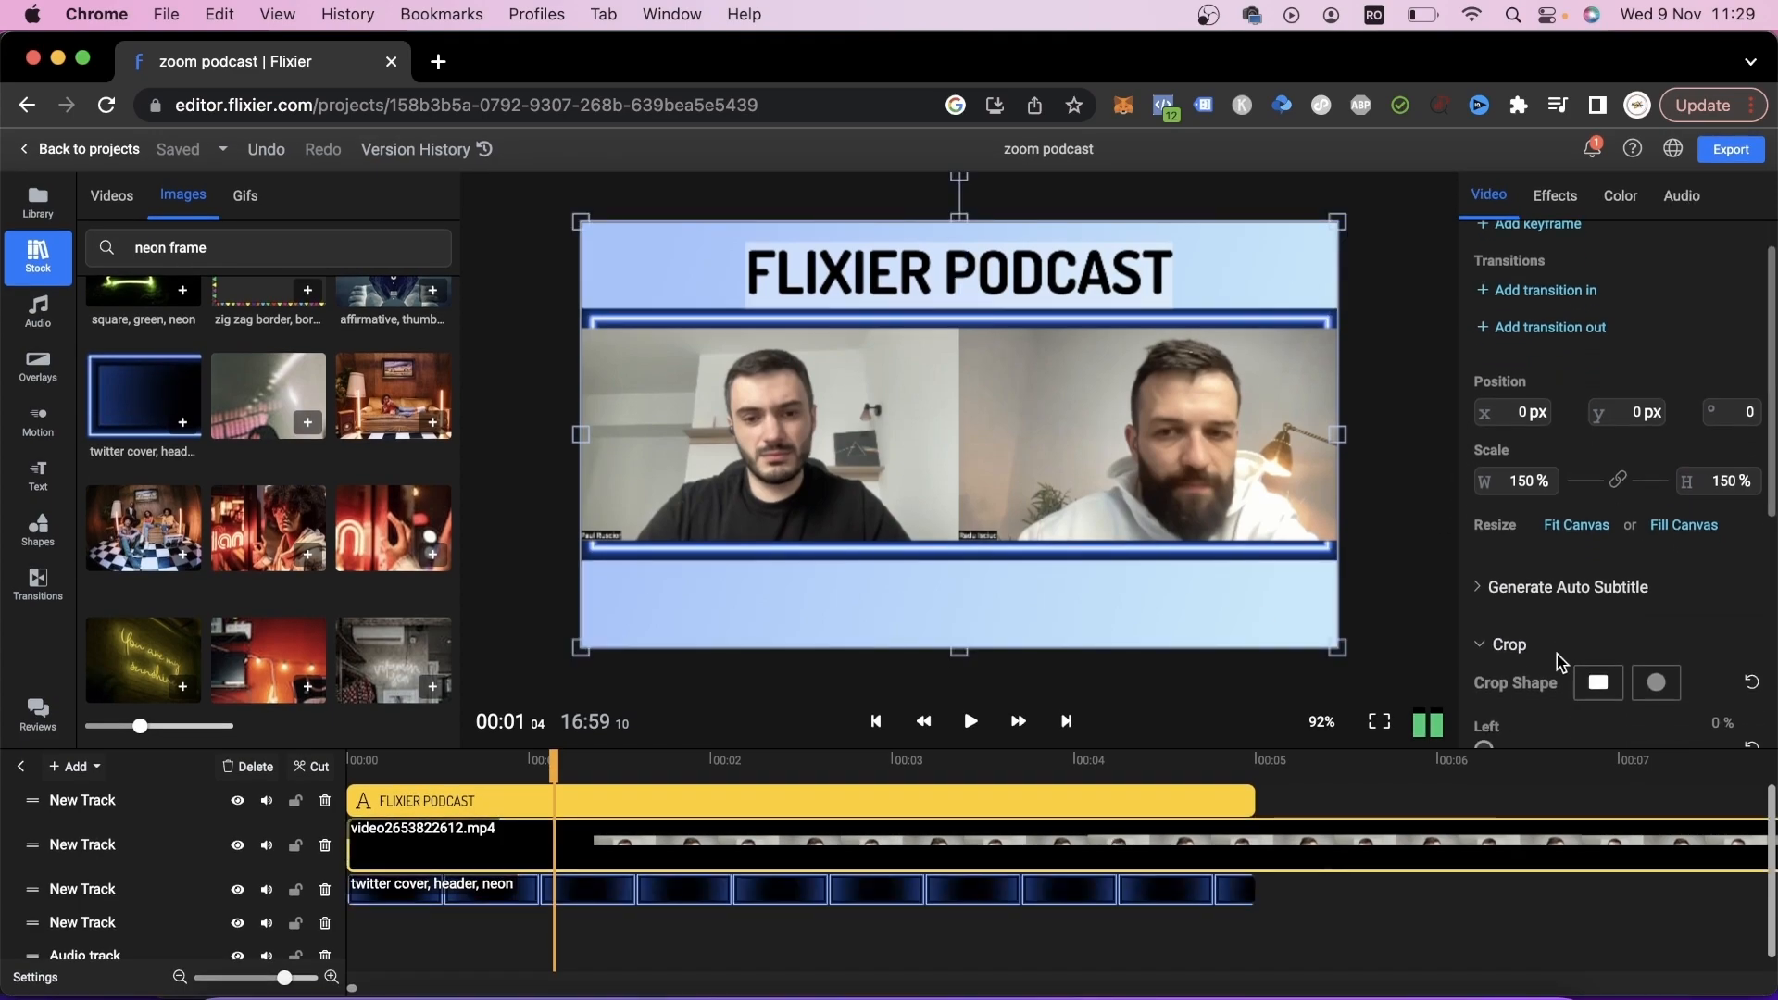
pyautogui.scroll(-1, 1557, 659)
pyautogui.moveTo(1484, 561); pyautogui.dragTo(1490, 564)
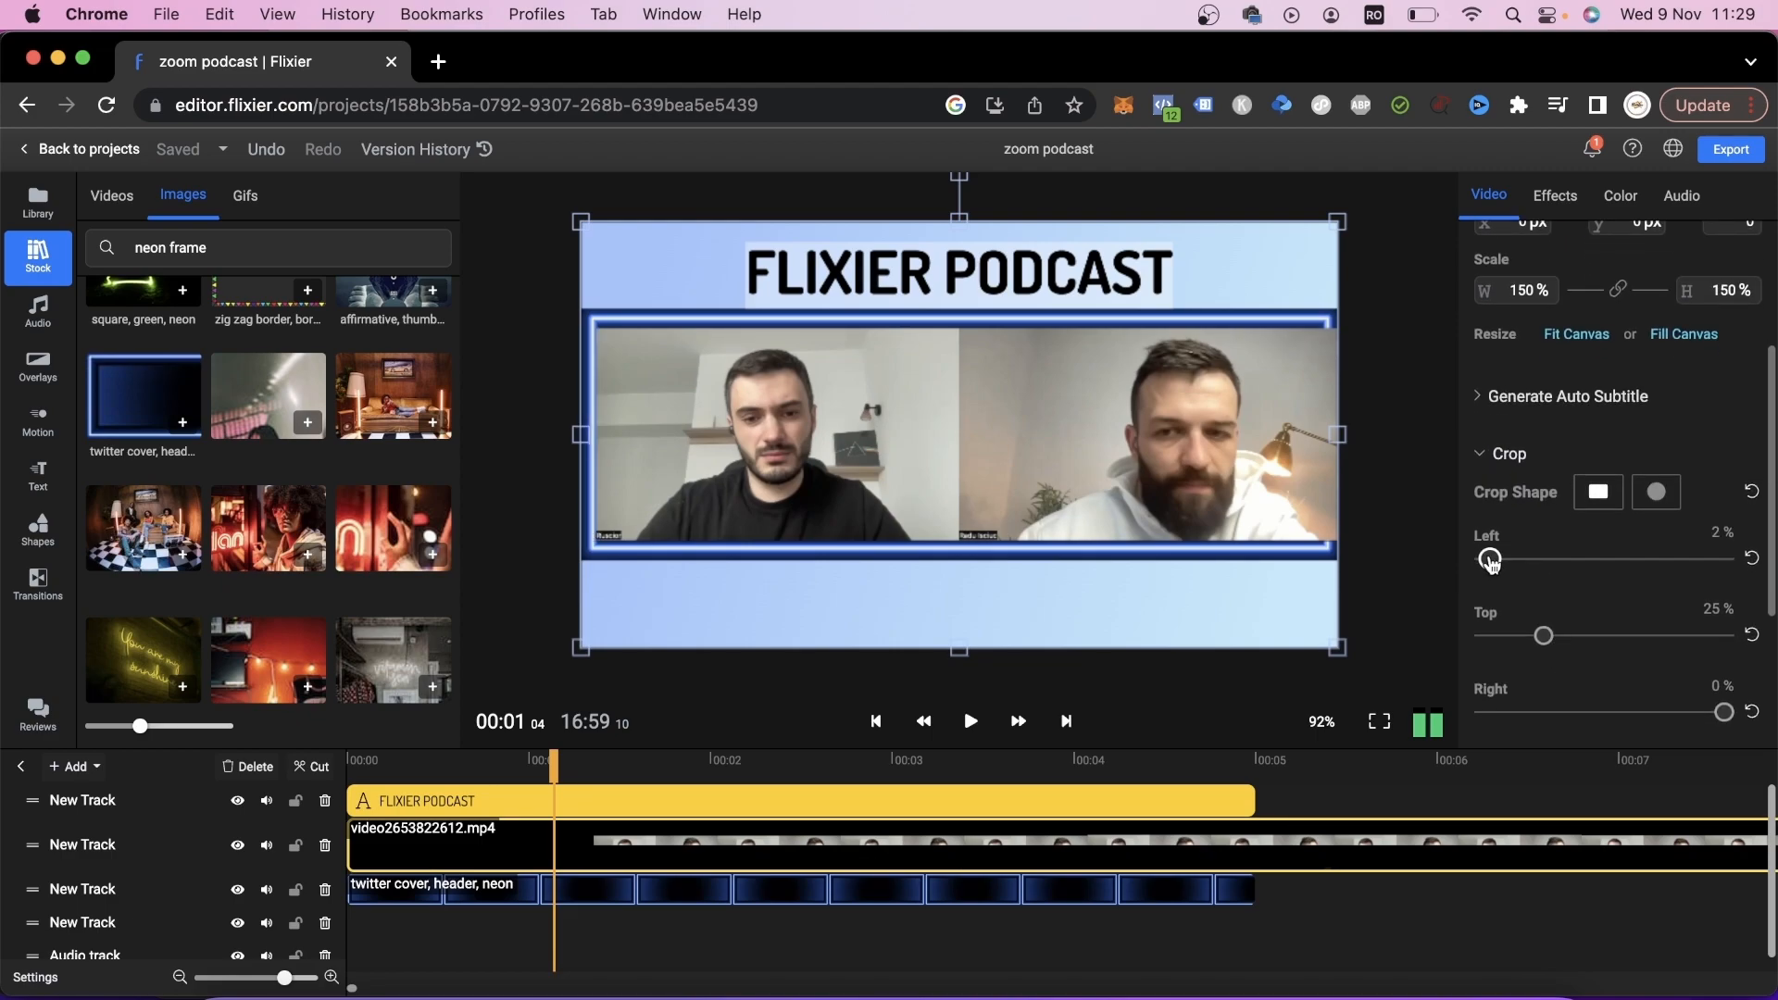
pyautogui.scroll(-1, 1627, 690)
pyautogui.moveTo(1723, 695); pyautogui.dragTo(1719, 695)
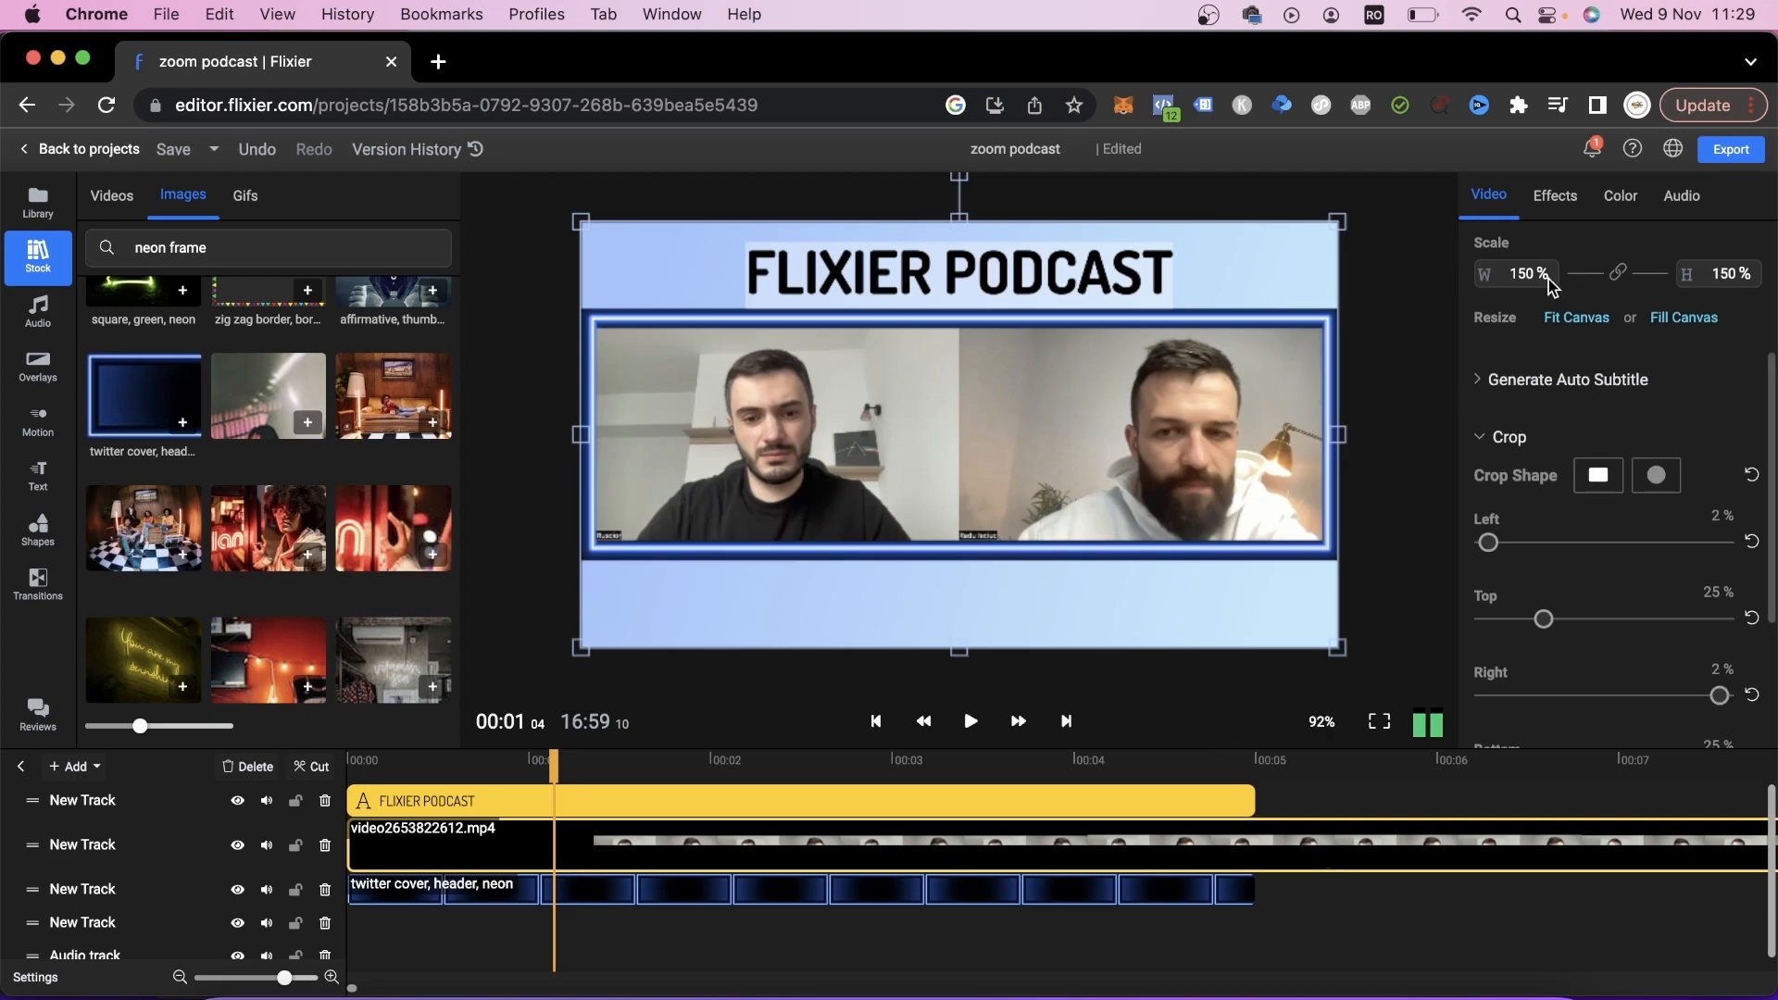
# Step: Apply a Soft shadow to the video and sample its shadow color #A4C7FD from the light blue background
pyautogui.click(1562, 197)
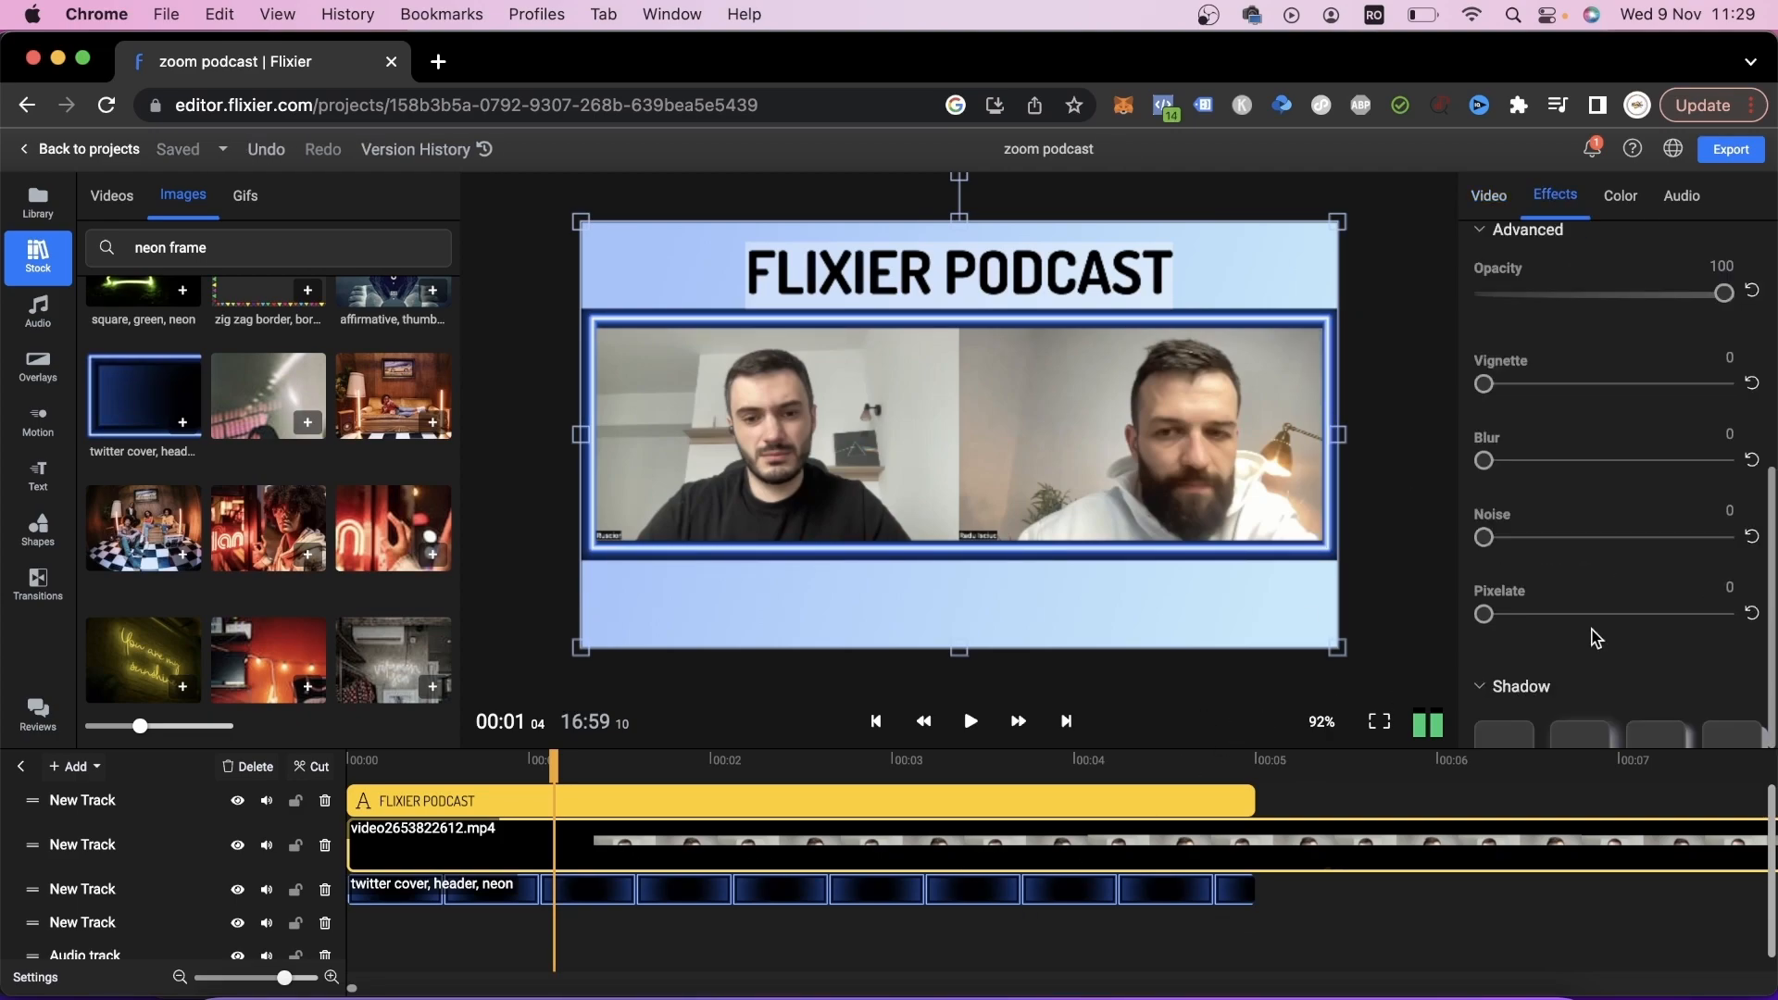
pyautogui.scroll(-3, 1591, 627)
pyautogui.click(1580, 573)
pyautogui.scroll(-1, 1567, 667)
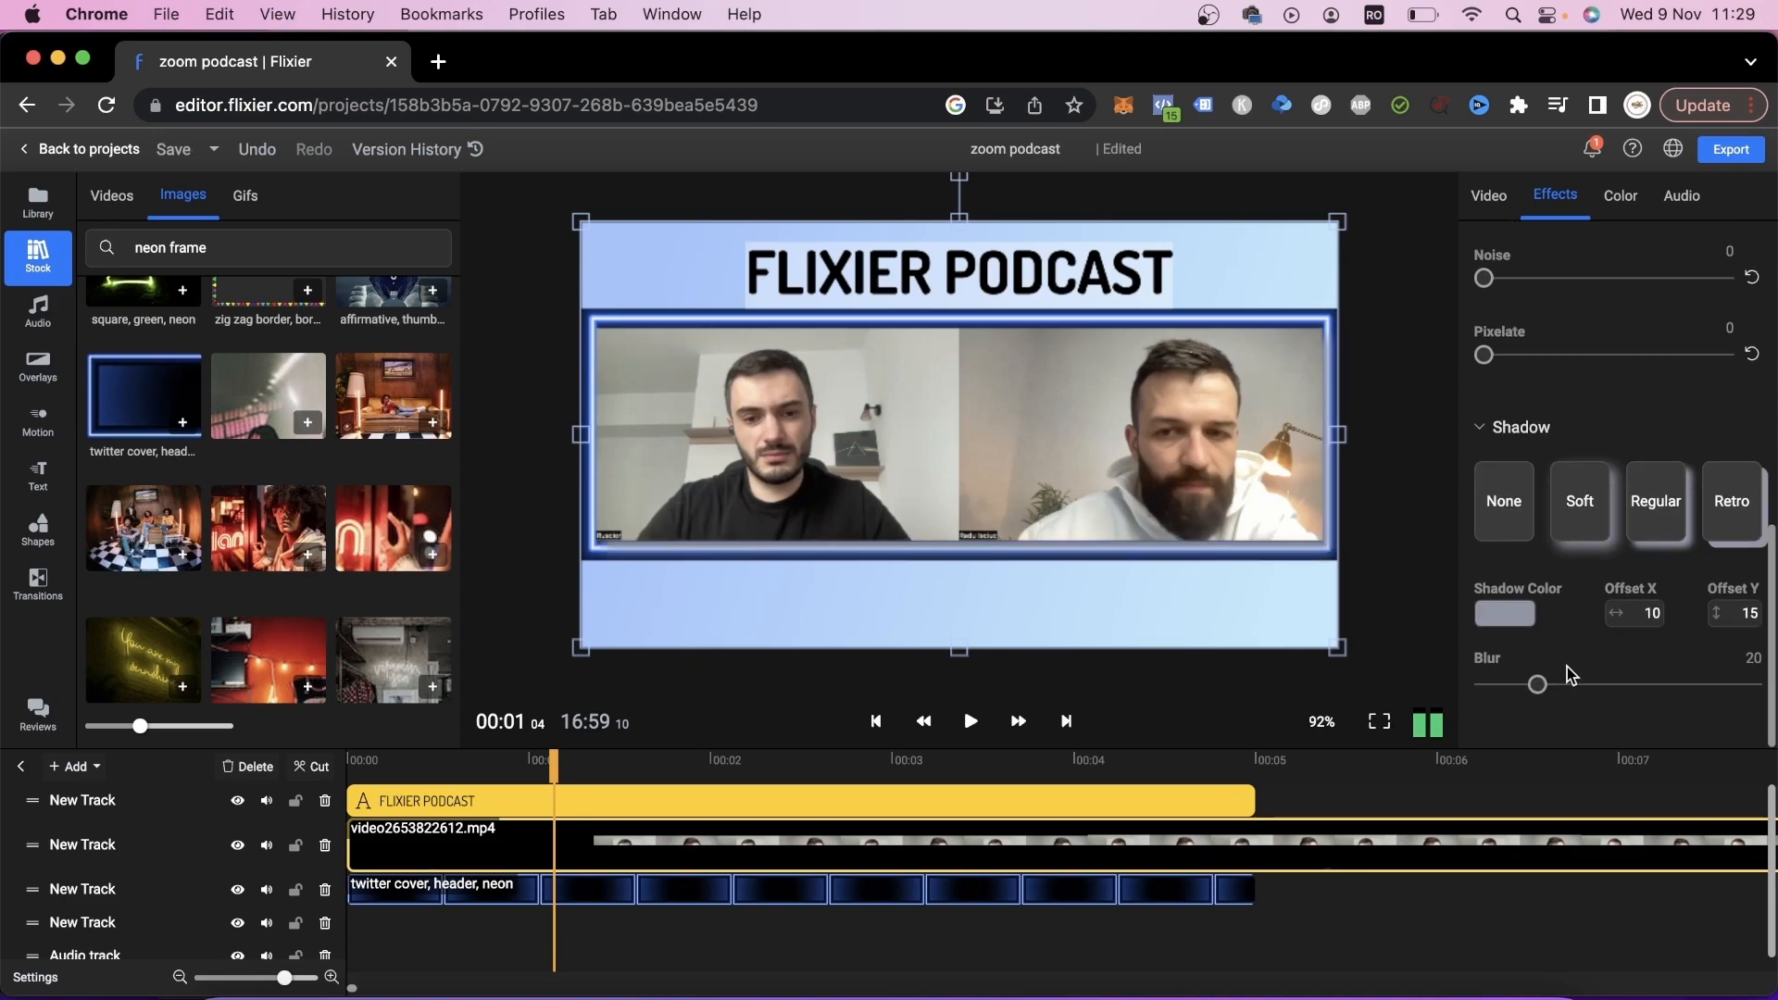
pyautogui.click(1519, 624)
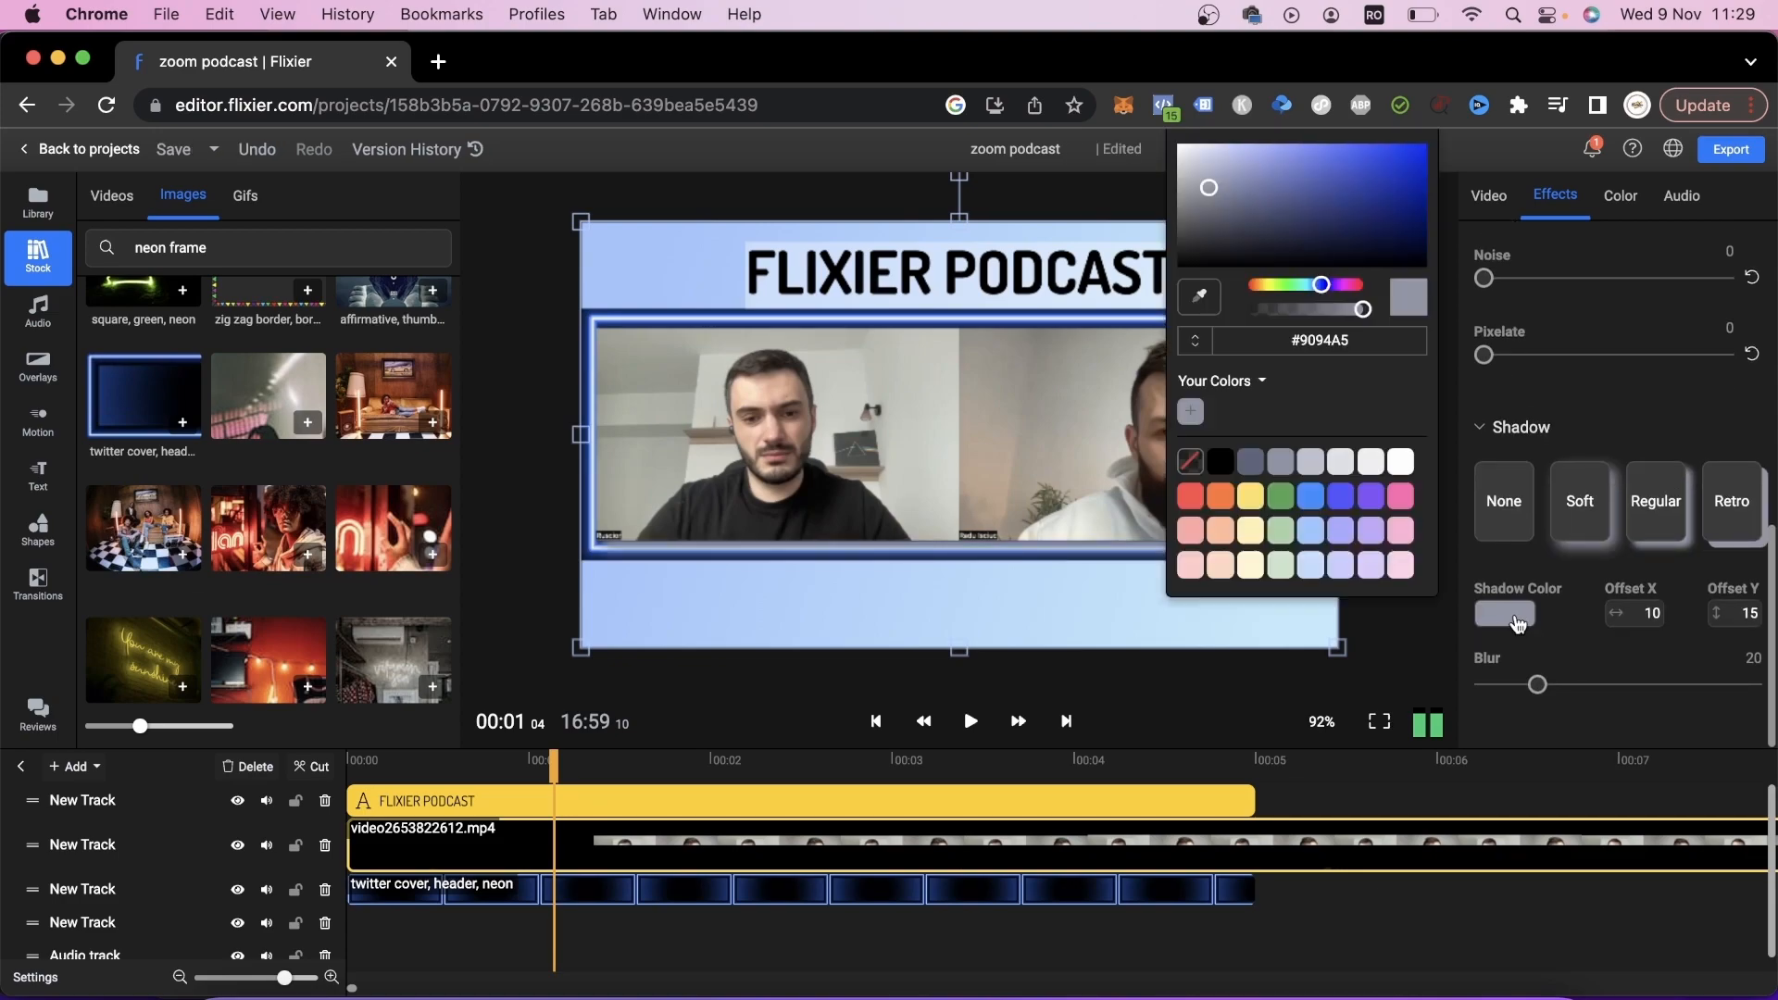
pyautogui.click(1202, 299)
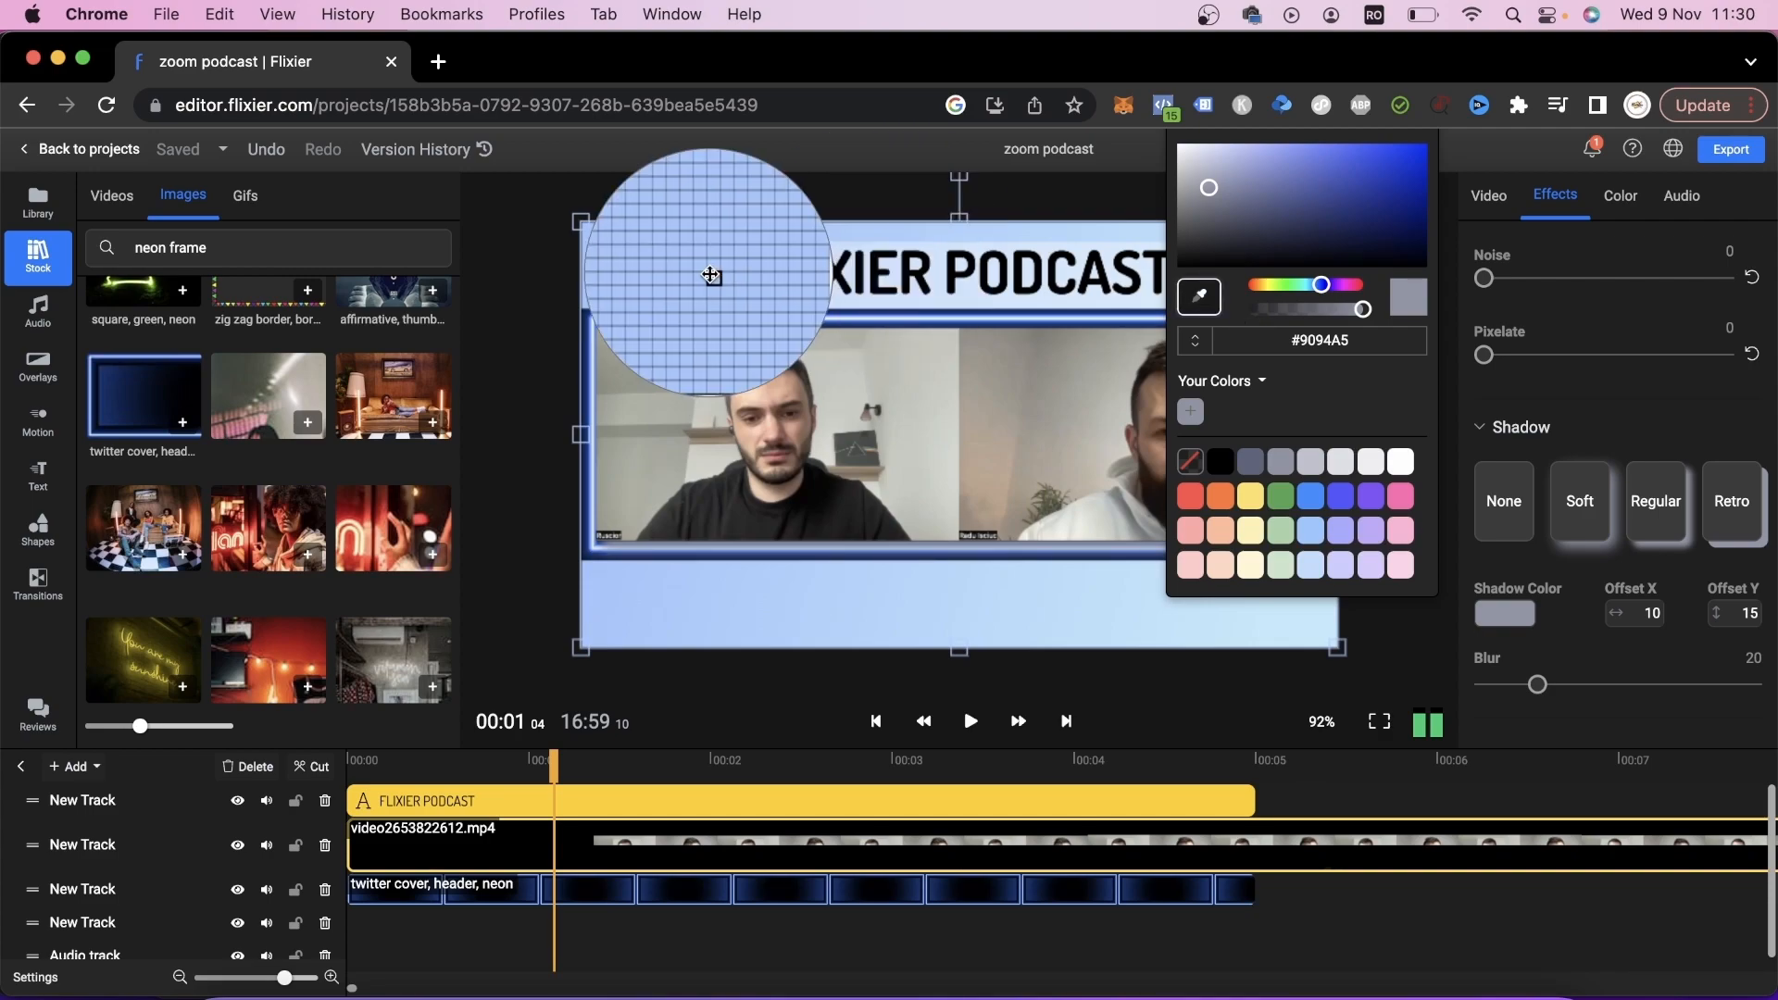
pyautogui.click(710, 275)
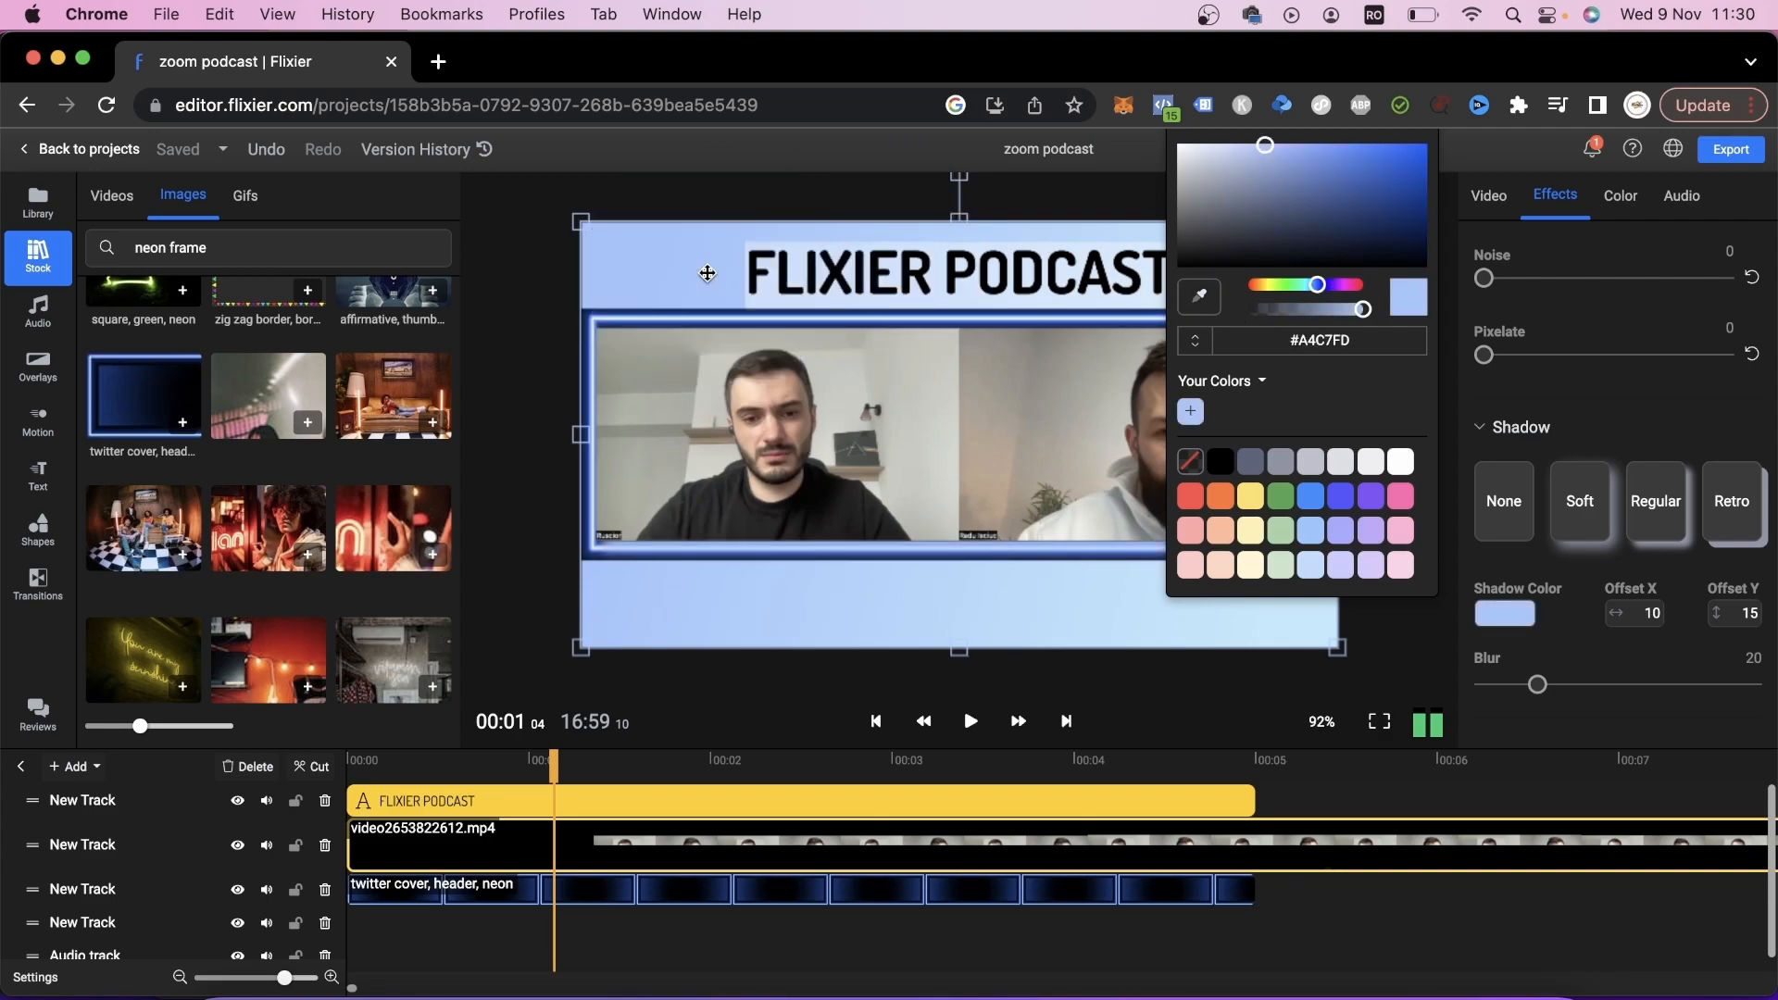
pyautogui.click(1419, 637)
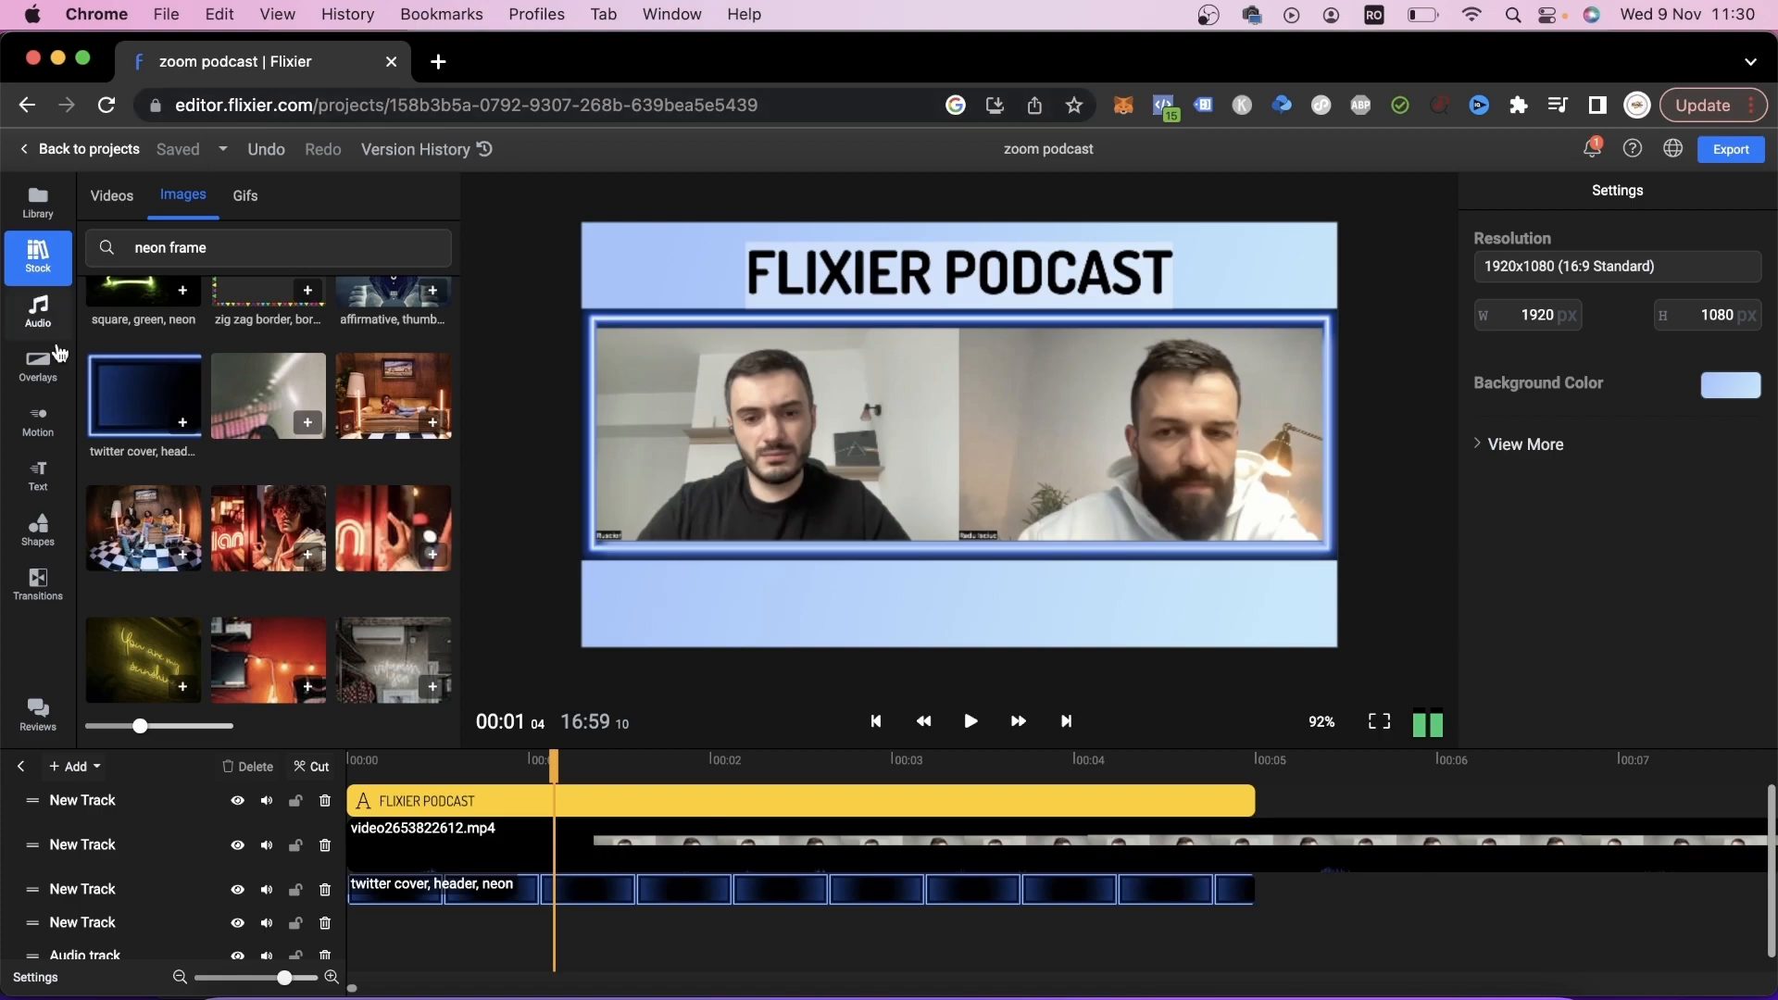
pyautogui.click(38, 474)
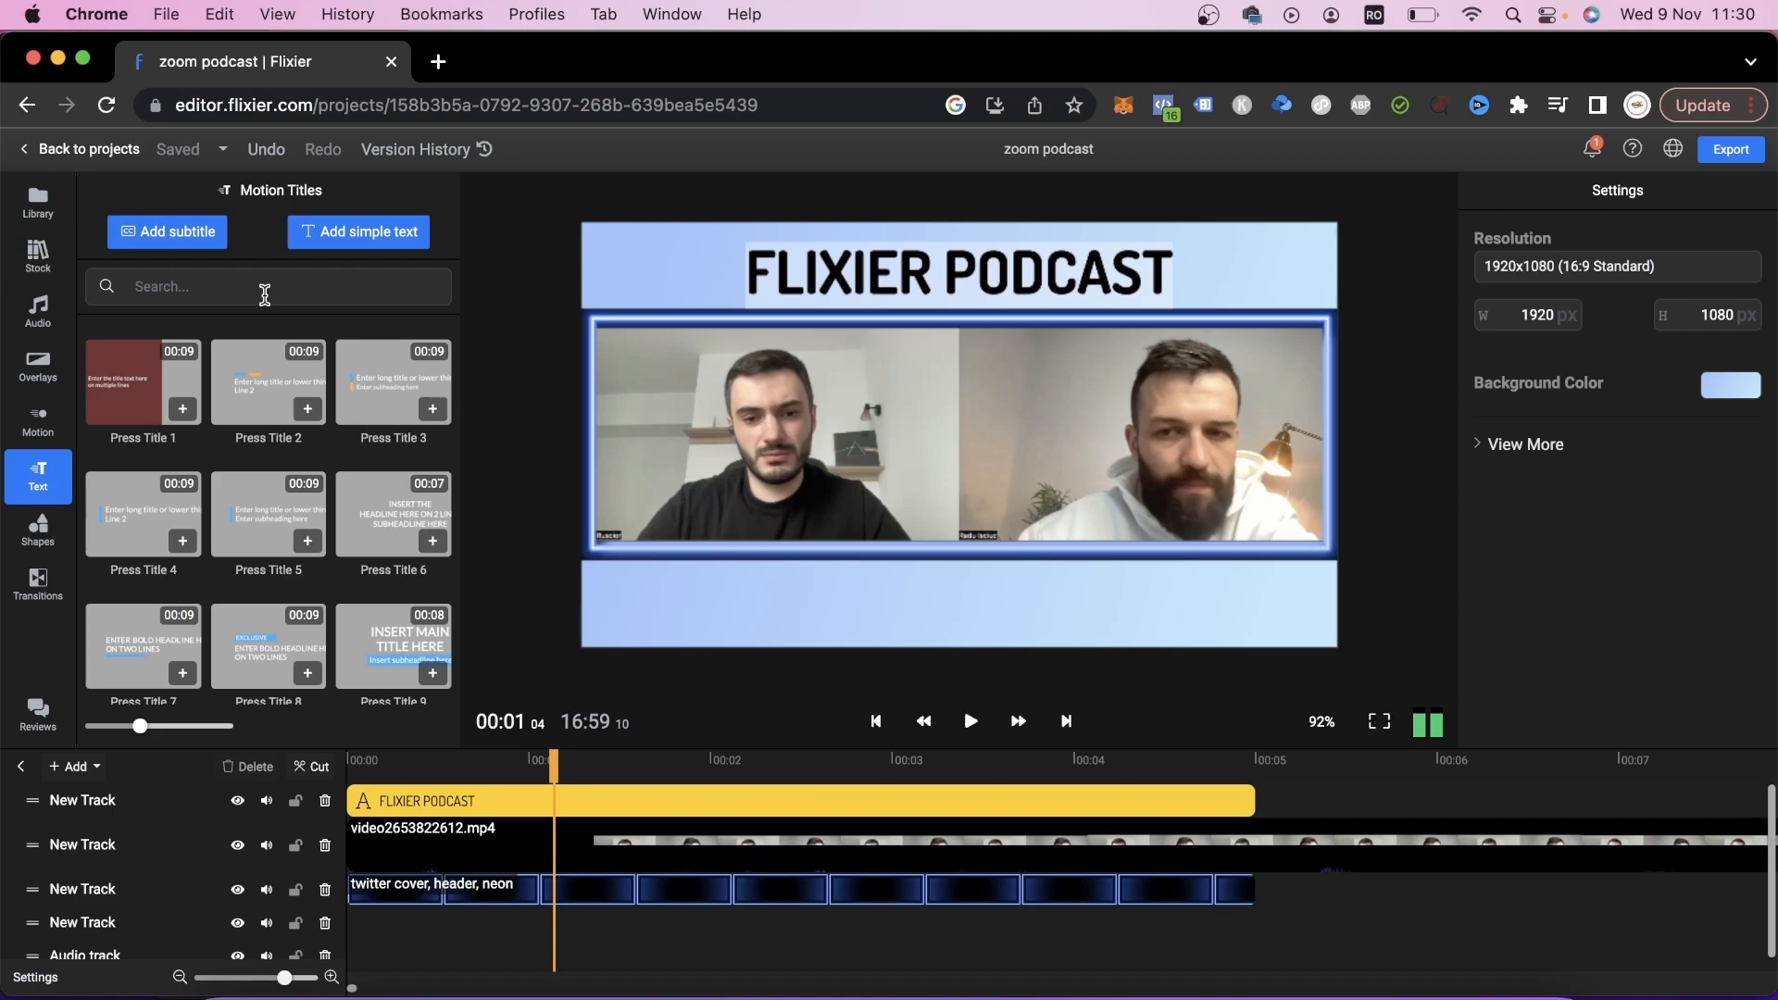
pyautogui.click(359, 235)
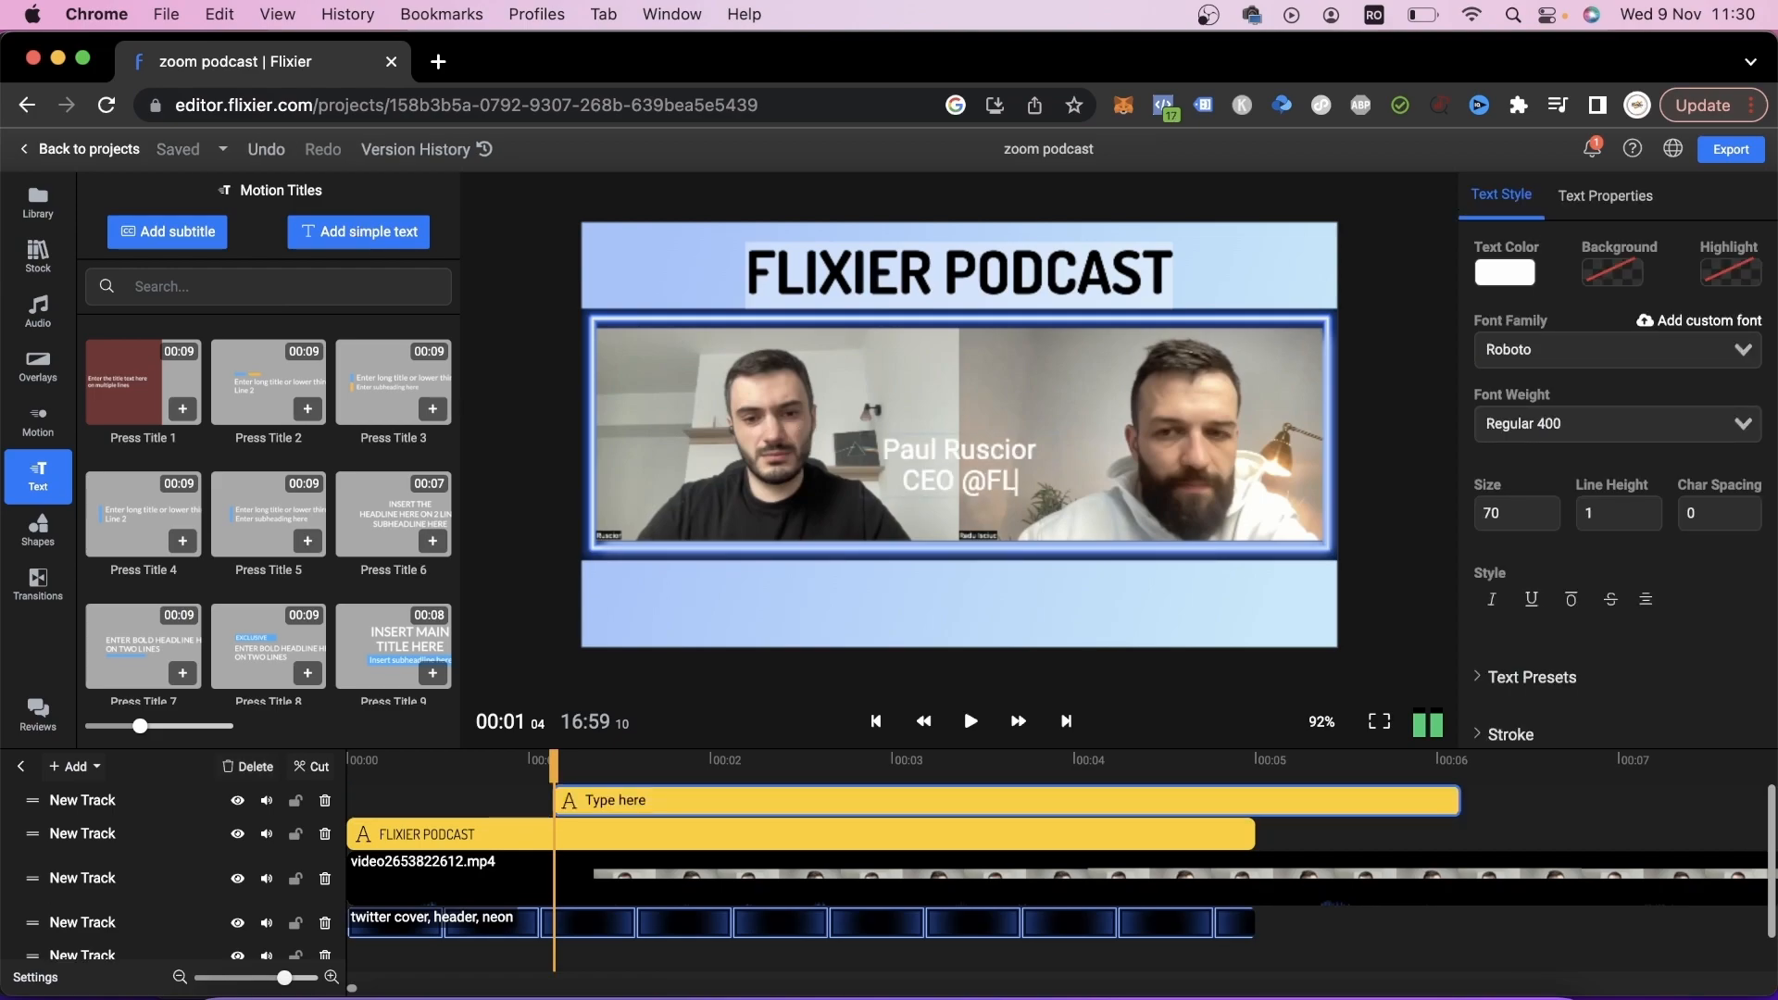
pyautogui.write('xier')
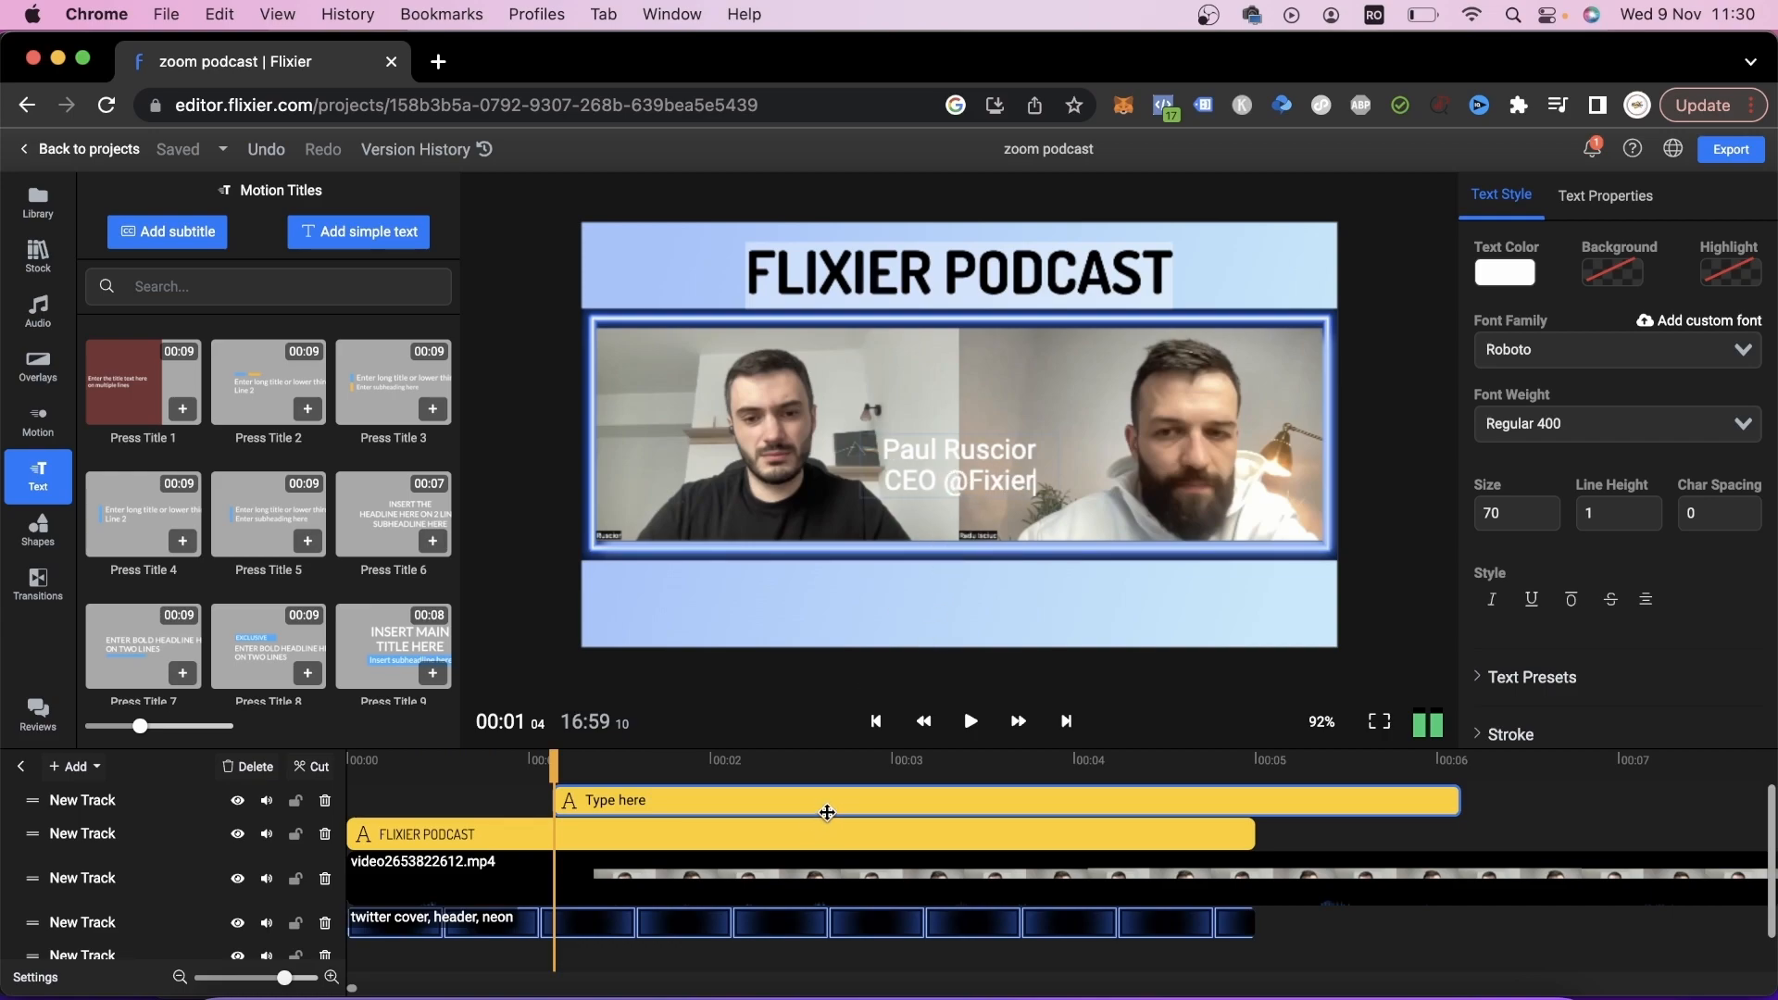
pyautogui.moveTo(804, 801); pyautogui.dragTo(584, 802)
pyautogui.moveTo(990, 434); pyautogui.dragTo(761, 583)
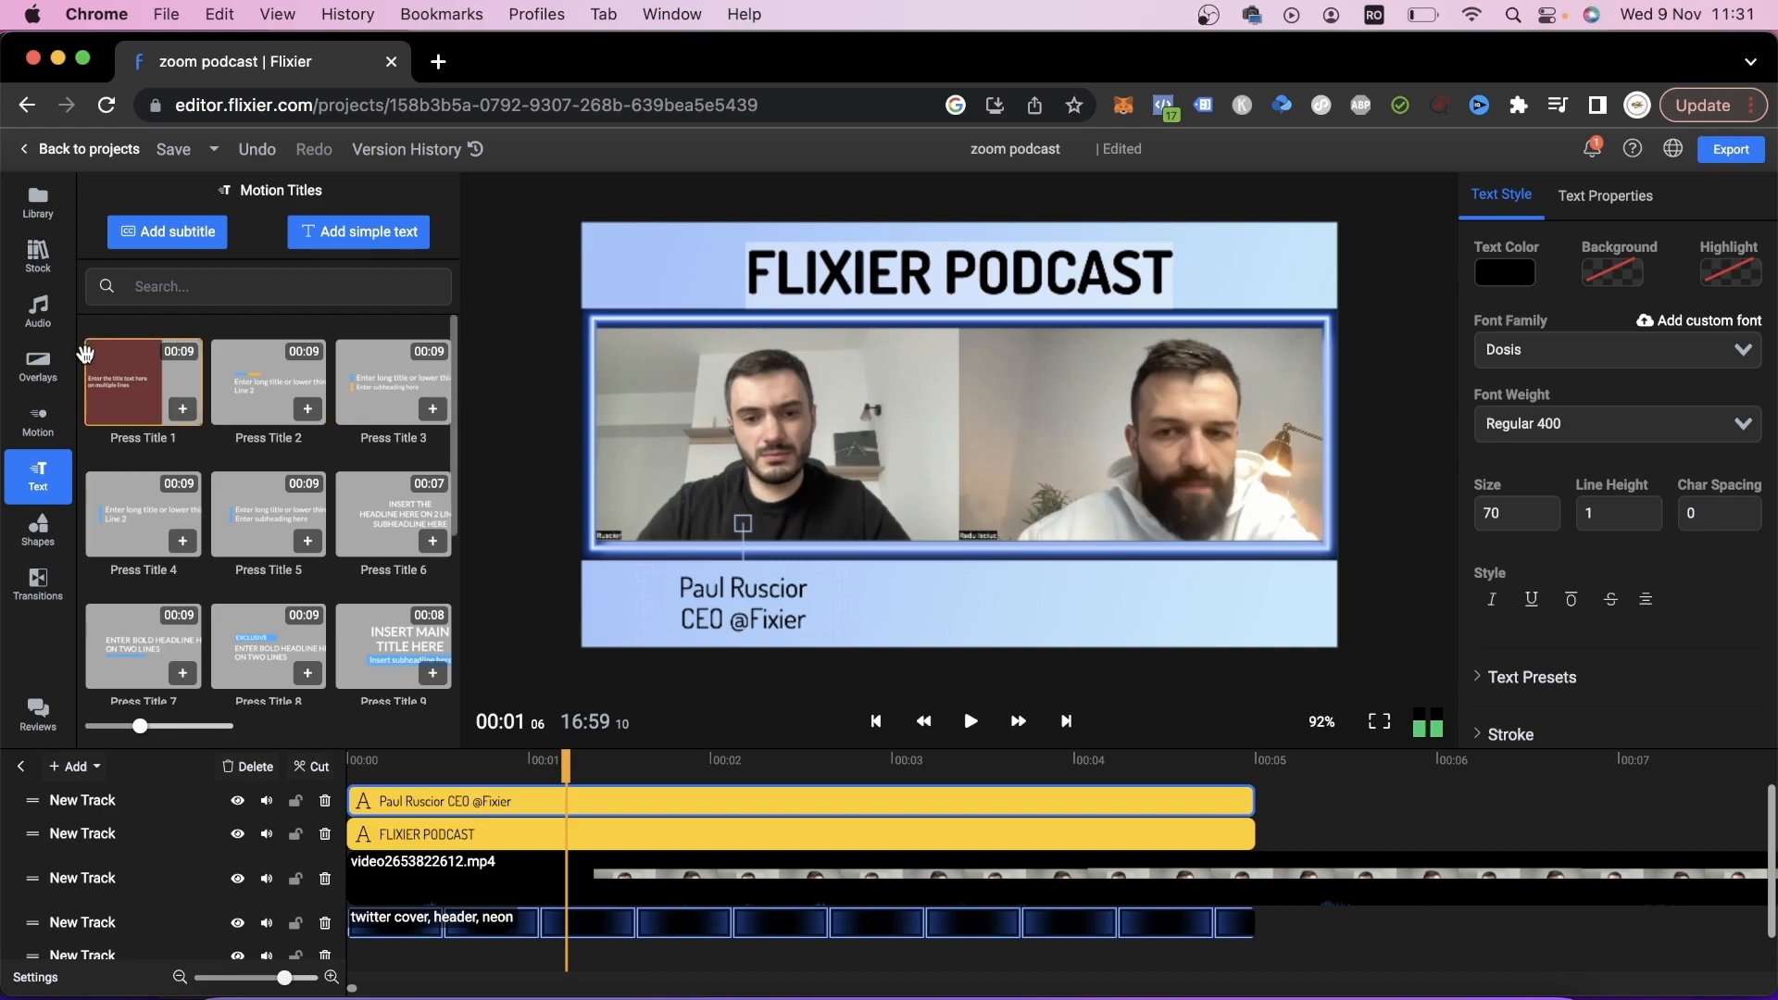
# Step: Add the Subscribe Badge Style 4 motion graphic at the timeline's start and place it in the band below the right speaker
pyautogui.click(52, 425)
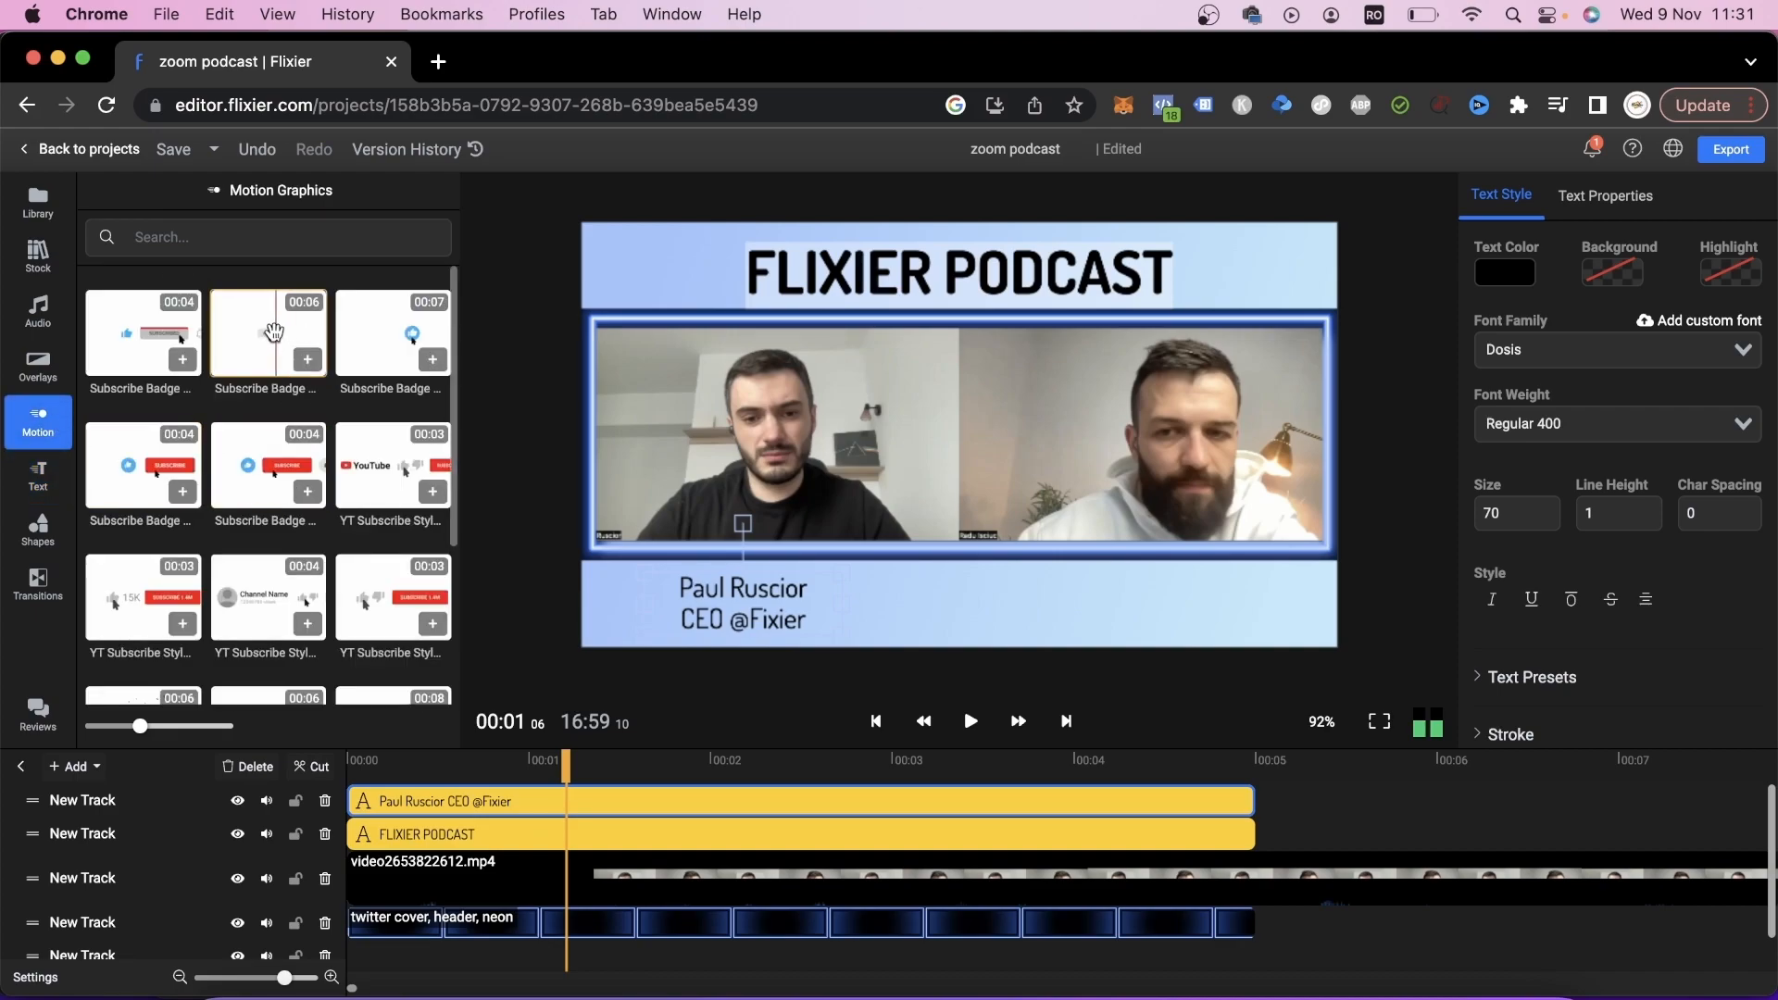
pyautogui.moveTo(271, 329); pyautogui.dragTo(398, 807)
pyautogui.moveTo(962, 433); pyautogui.dragTo(1159, 604)
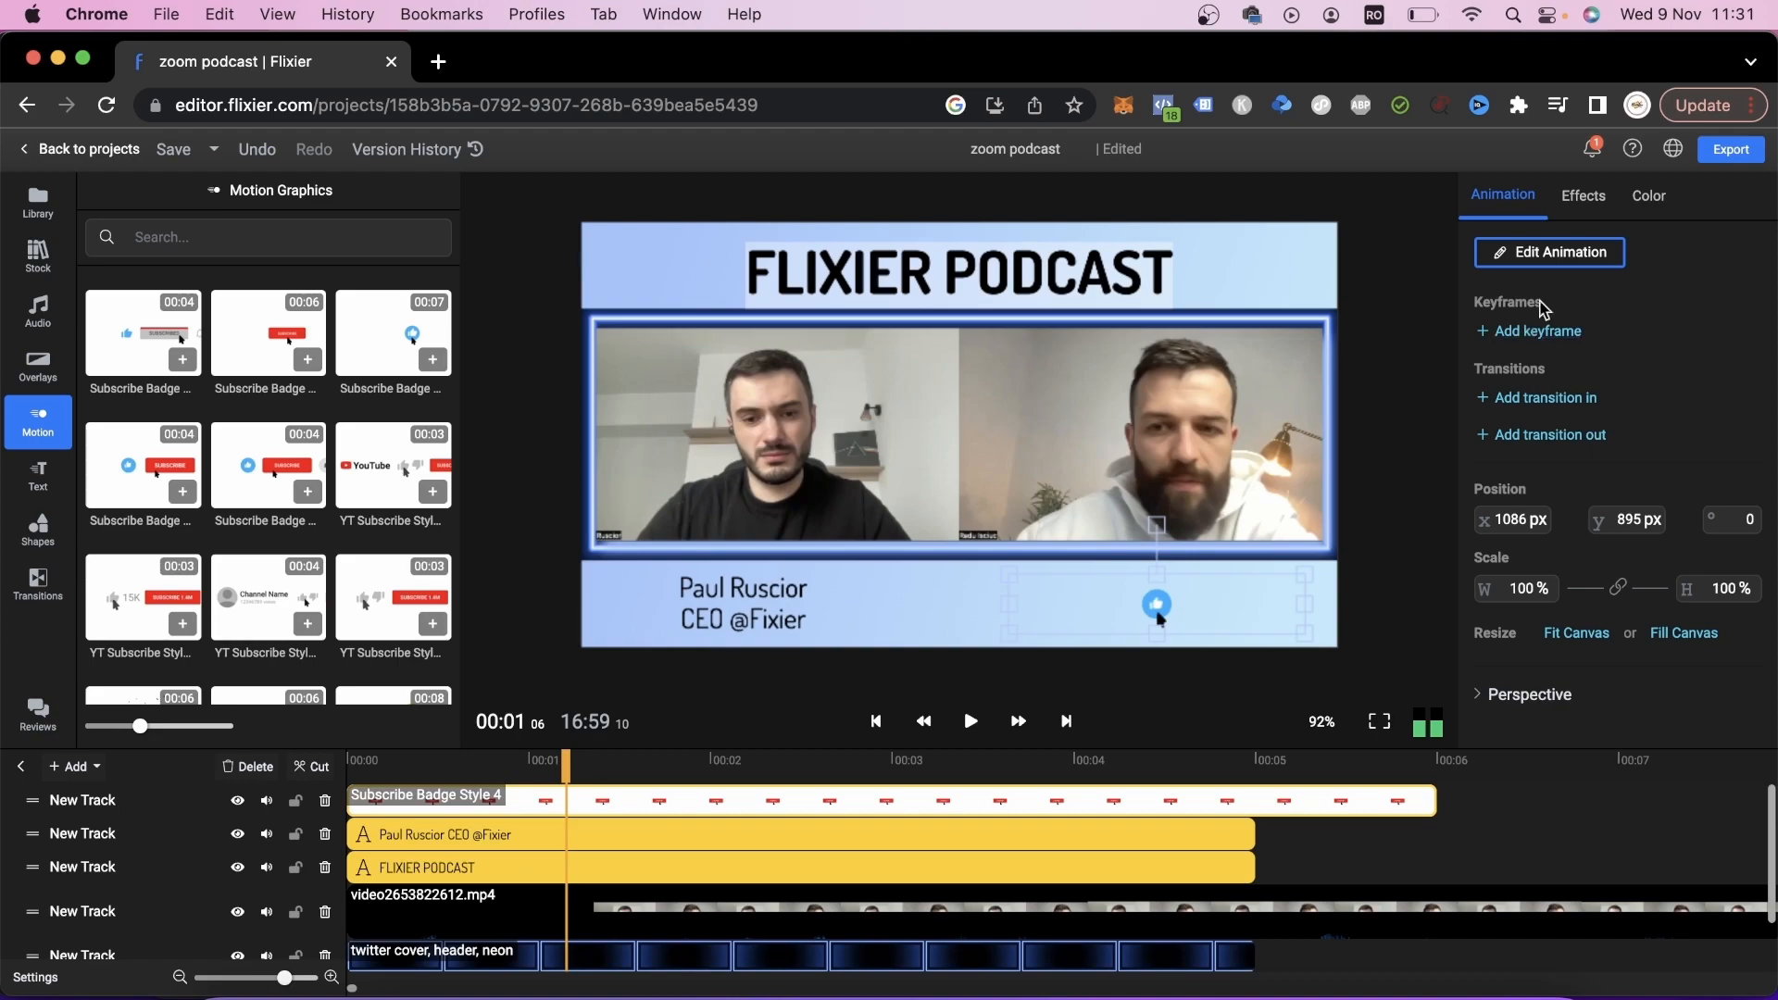
# Step: Edit the subscribe badge animation, adjusting the hue of its red button shape, and save the animation
pyautogui.click(1548, 252)
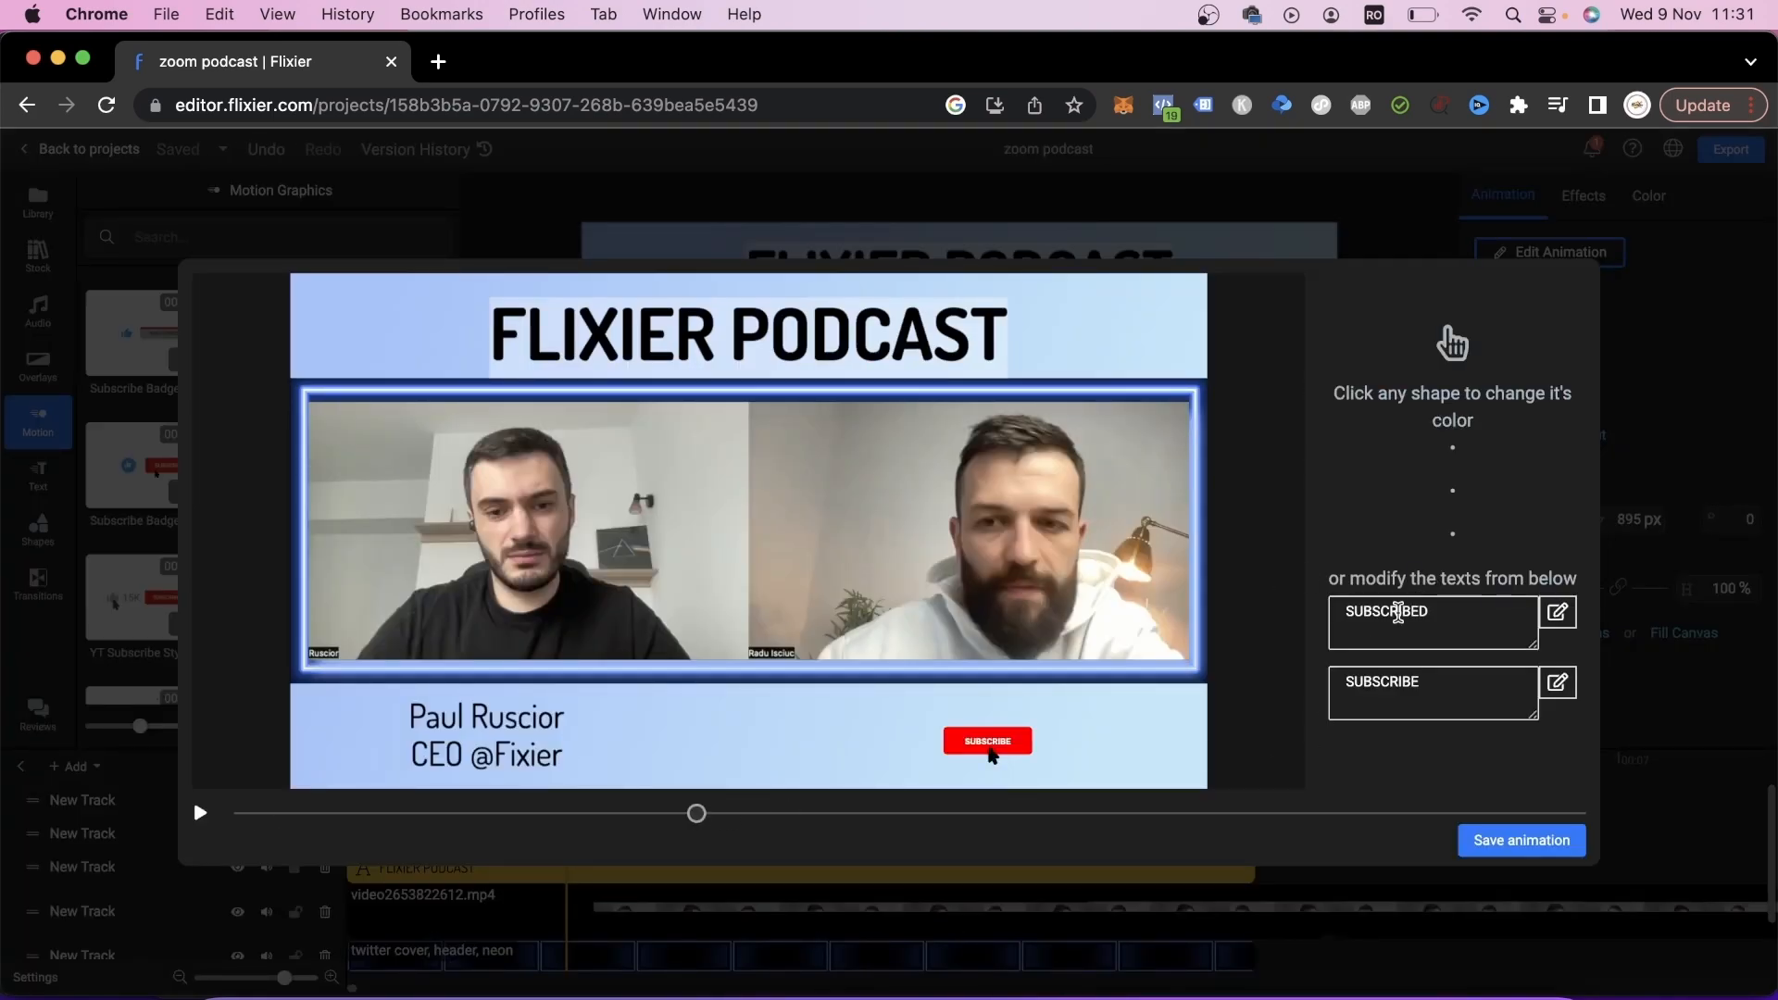
pyautogui.click(1016, 748)
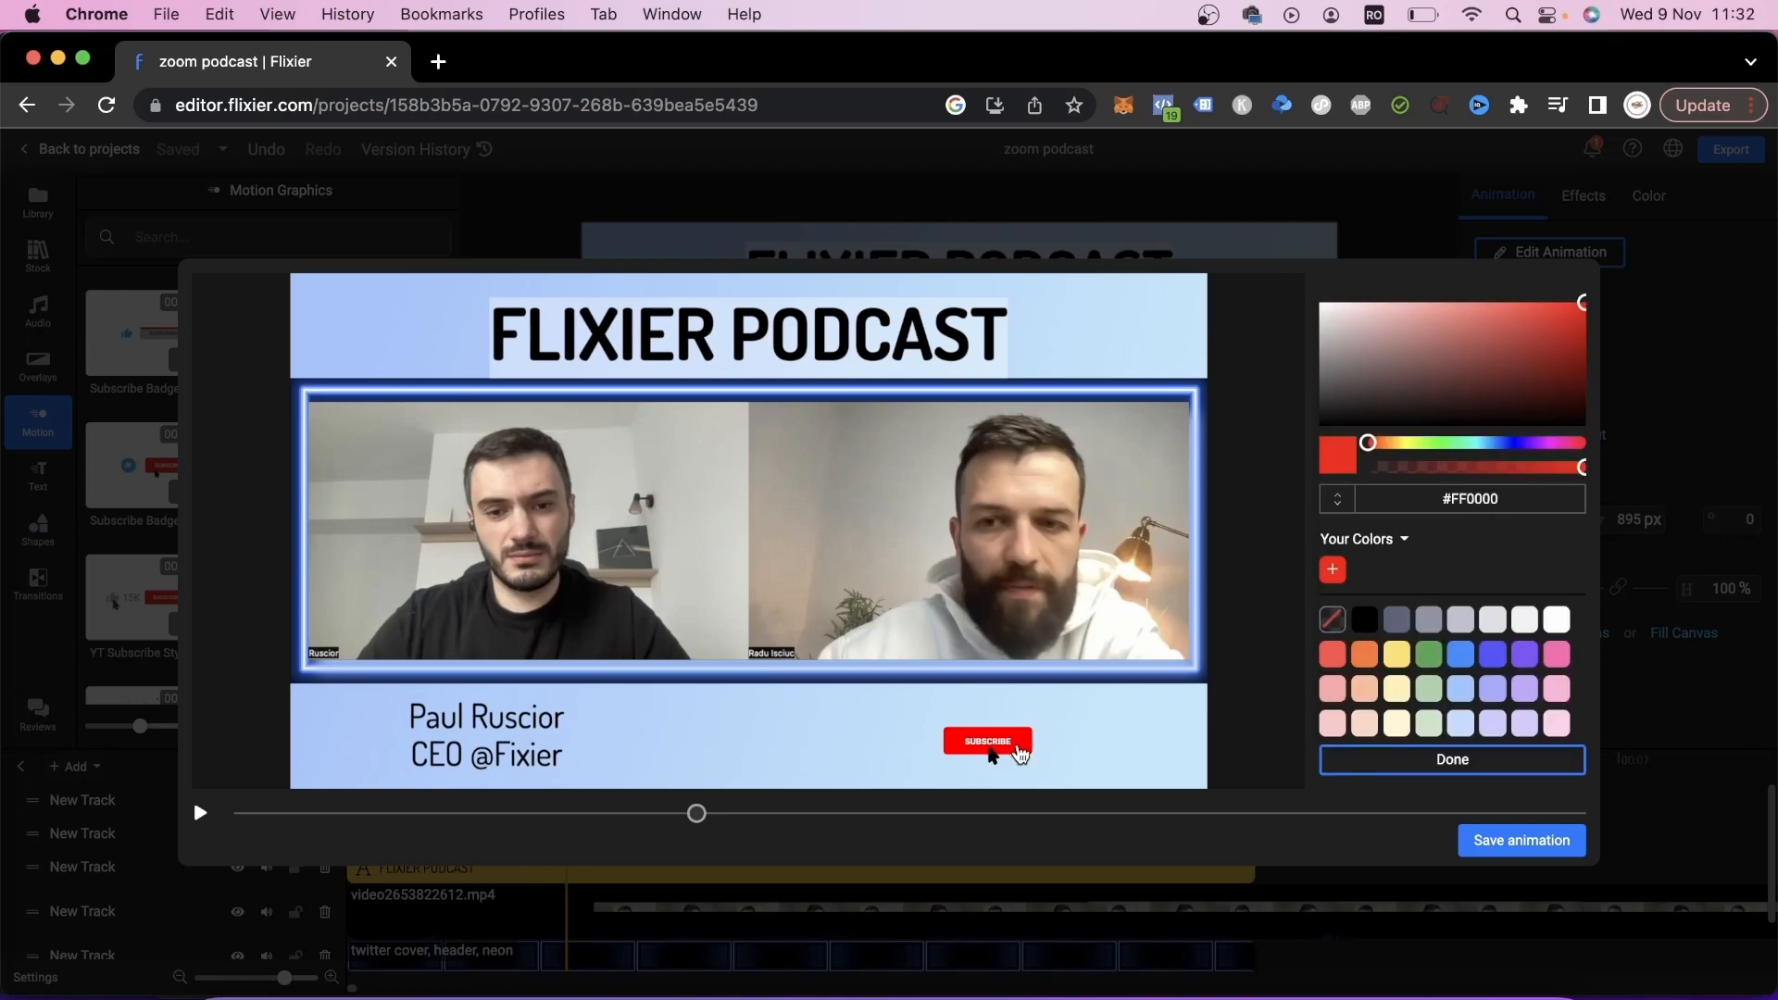
pyautogui.moveTo(1368, 446)
pyautogui.mouseDown()
pyautogui.moveTo(1531, 444)
pyautogui.moveTo(1368, 445)
pyautogui.mouseUp()
pyautogui.click(1504, 842)
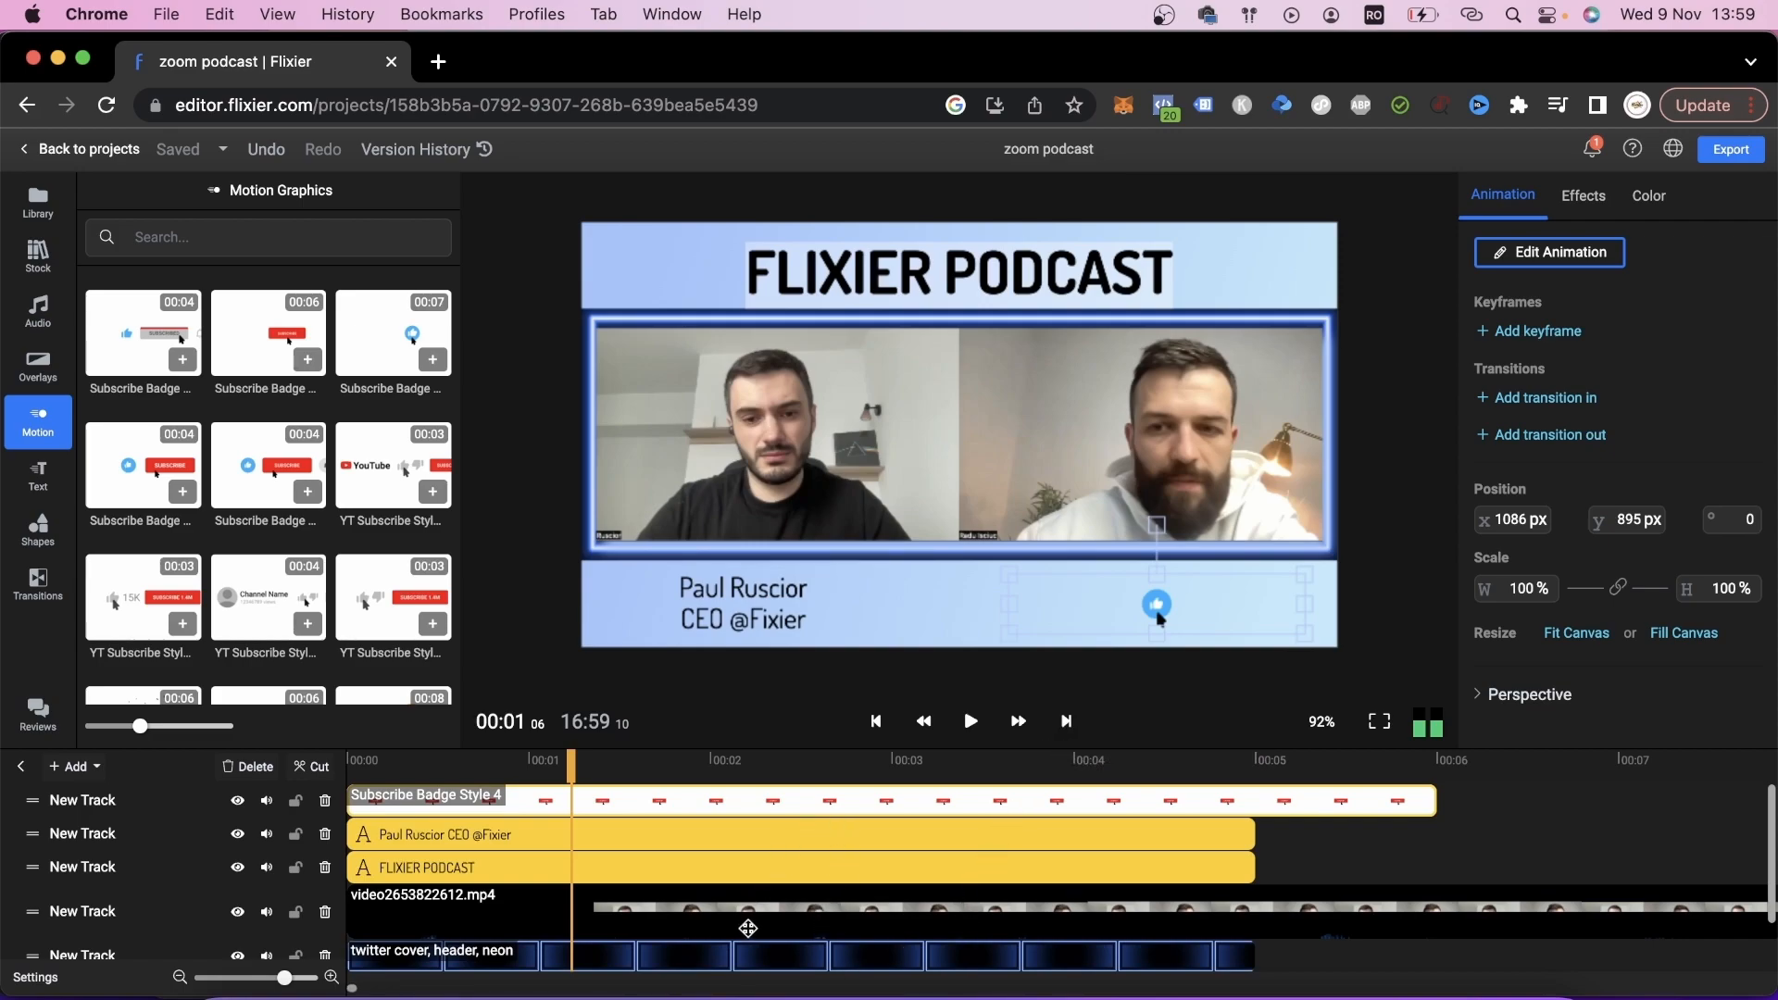
# Step: Split the podcast video clip at 00:01 09
pyautogui.click(749, 918)
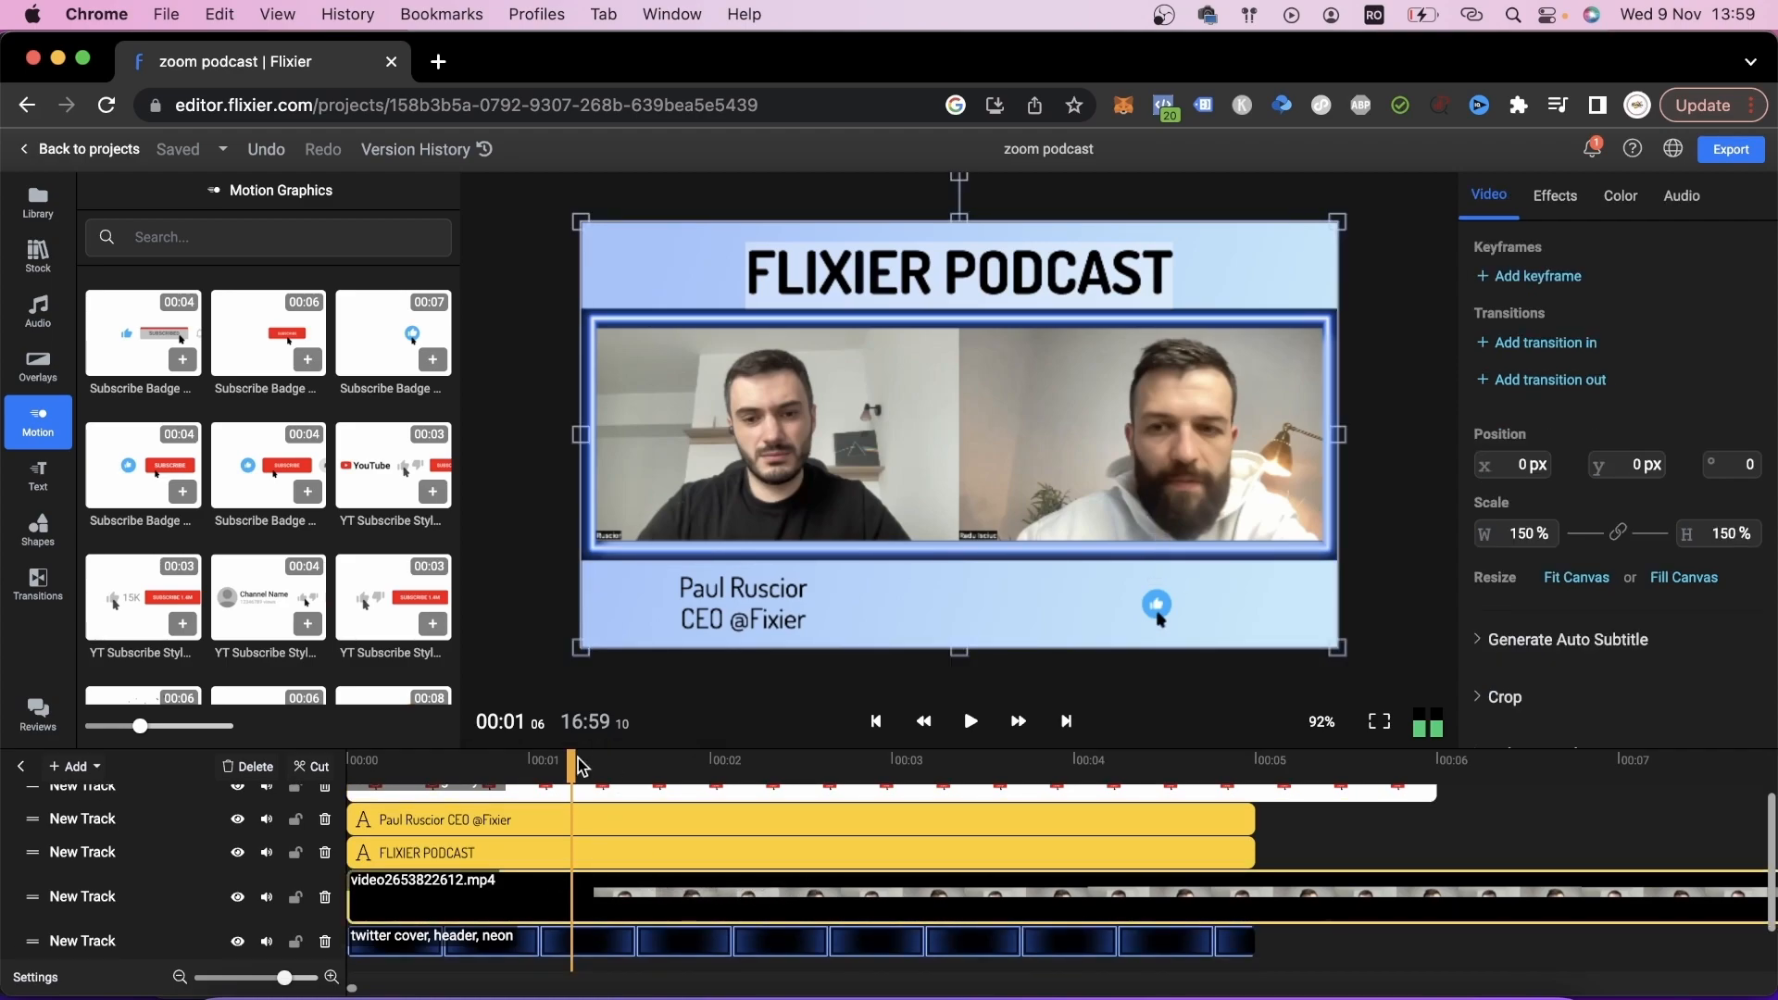
pyautogui.click(612, 765)
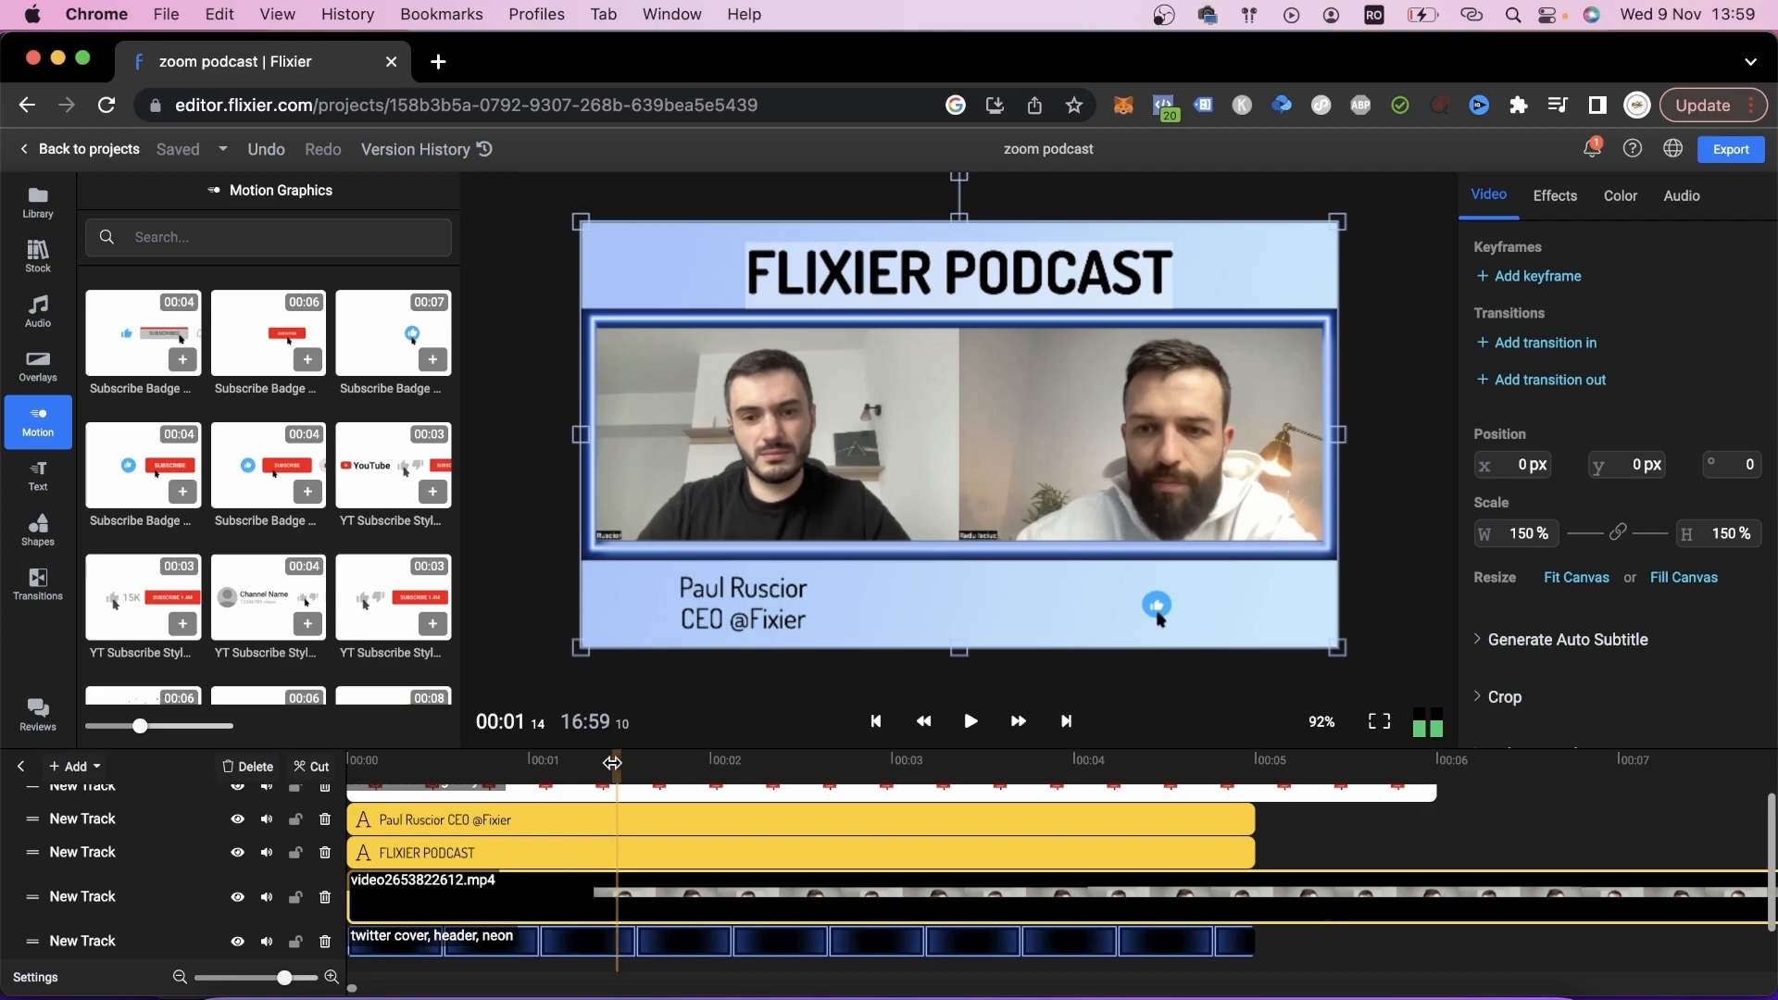
pyautogui.moveTo(617, 762); pyautogui.dragTo(584, 762)
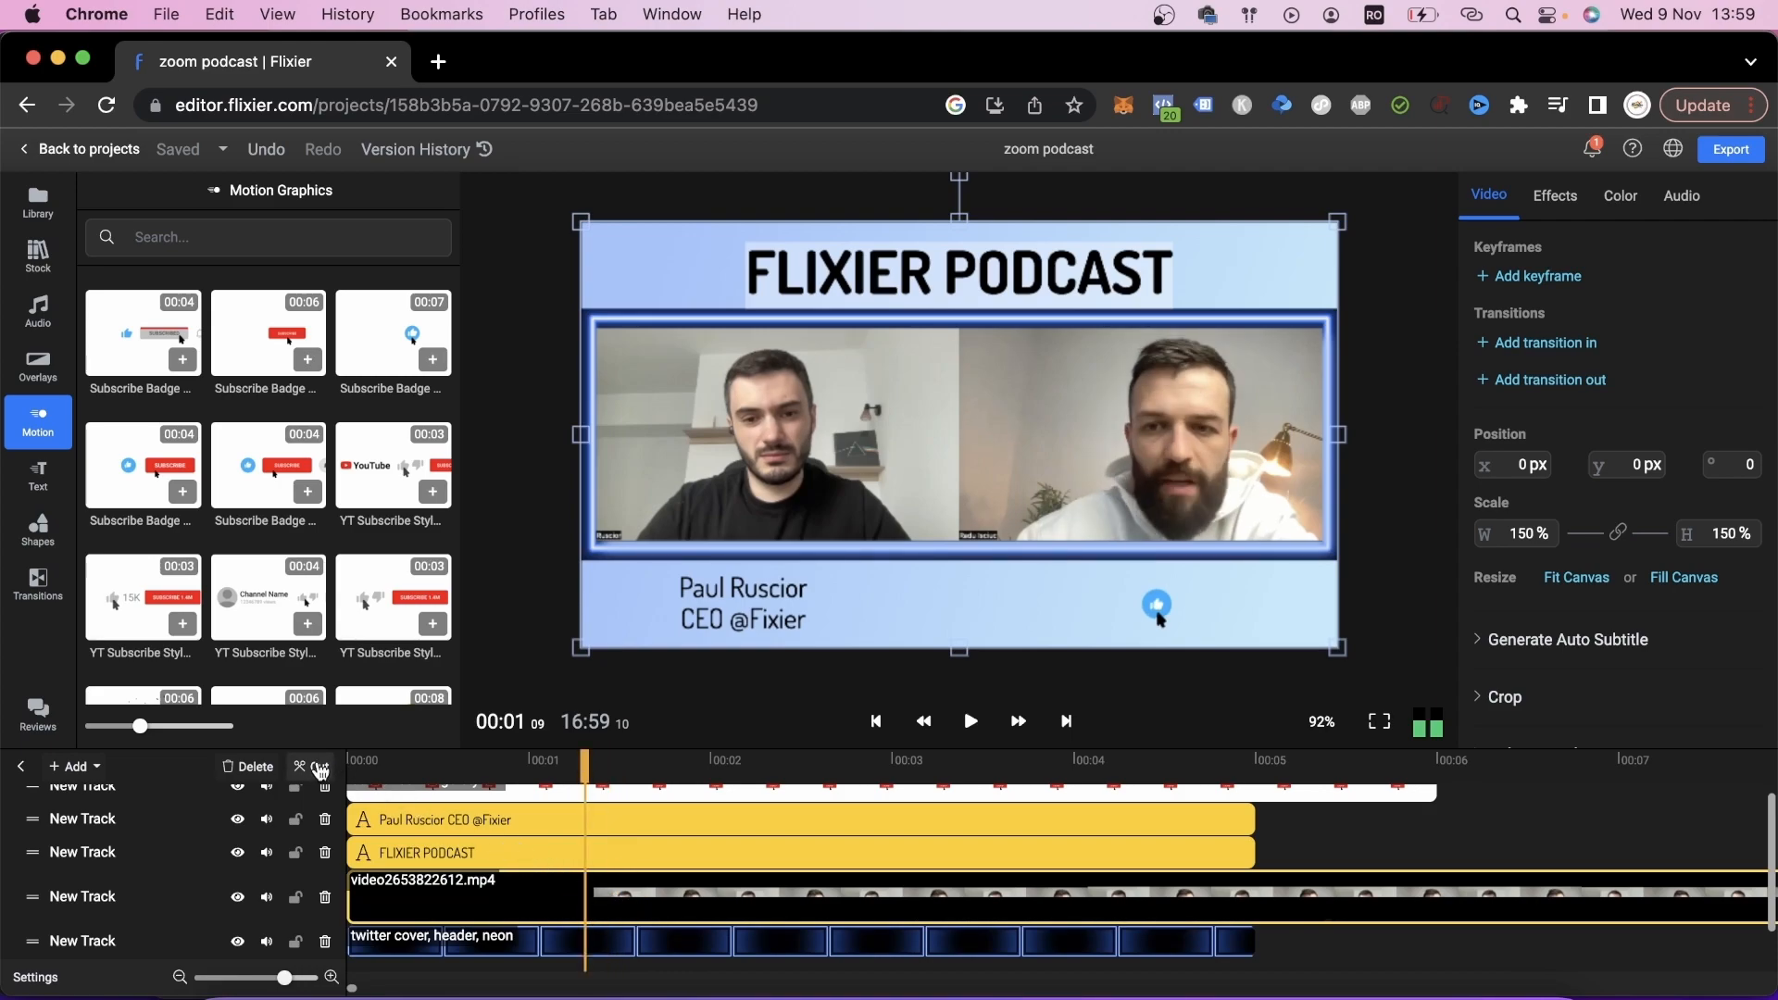
pyautogui.click(319, 768)
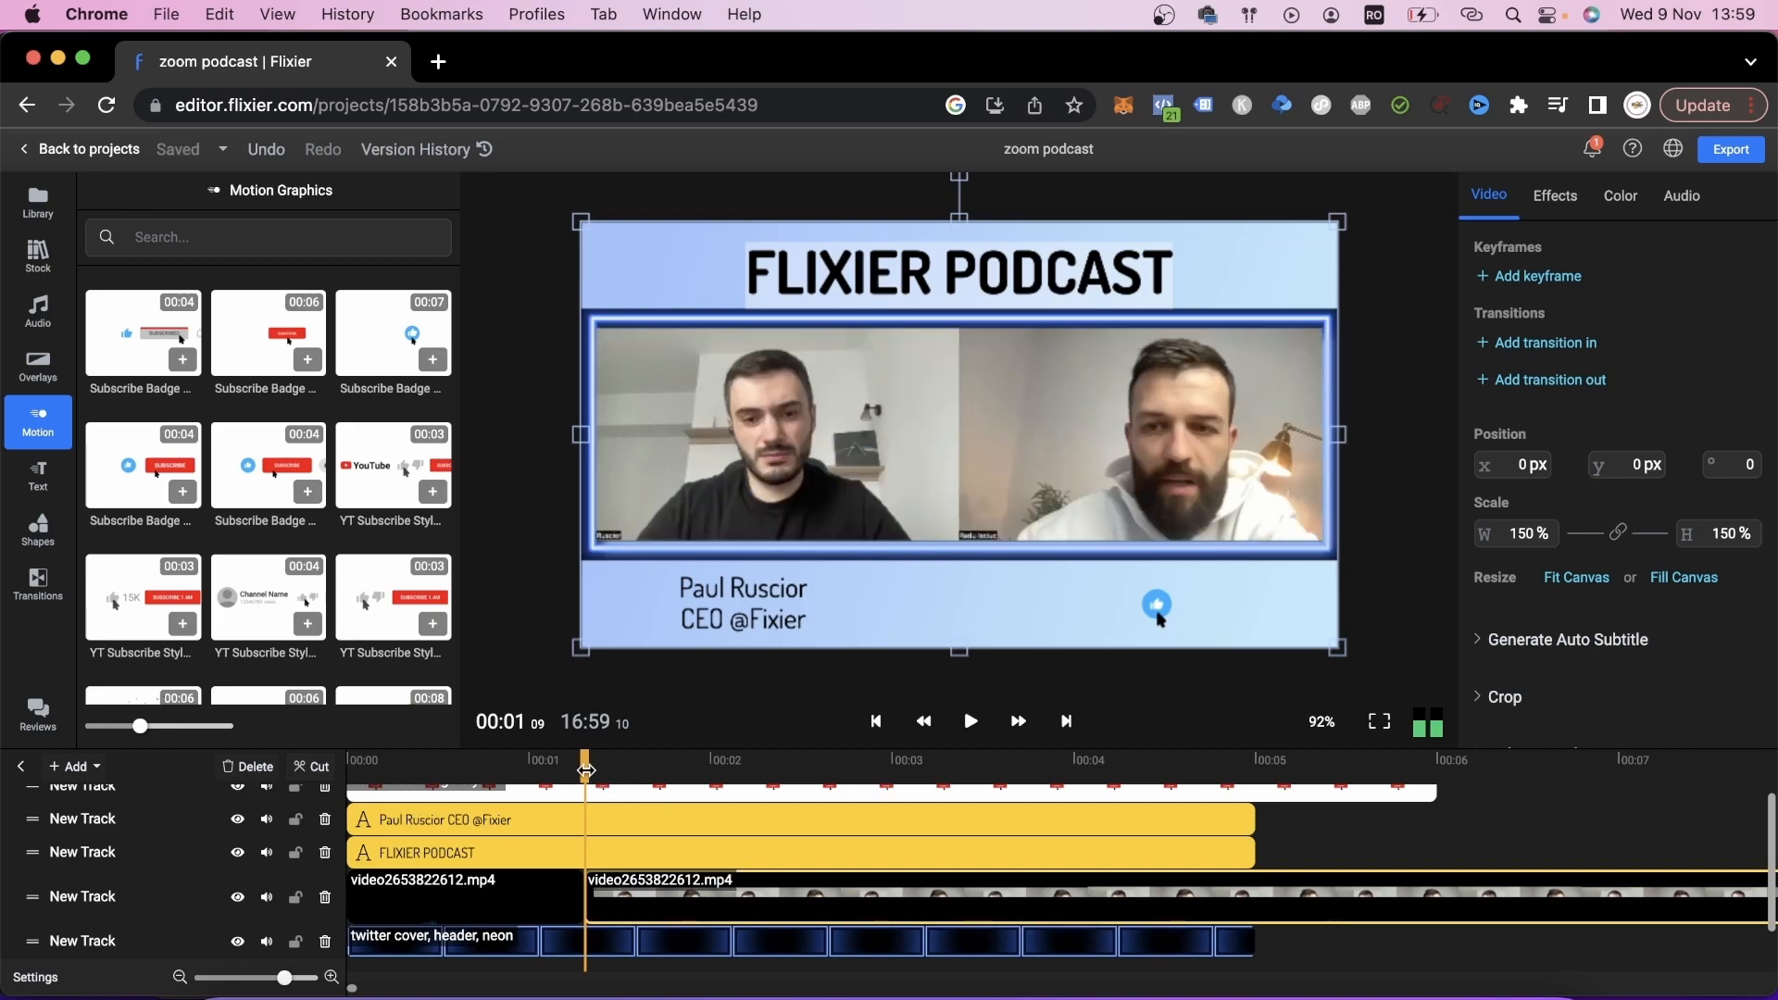
# Step: Split the video again at 00:03 04 and ripple delete the segment between the two cuts
pyautogui.moveTo(588, 770); pyautogui.dragTo(920, 770)
pyautogui.press('s')
pyautogui.click(811, 885)
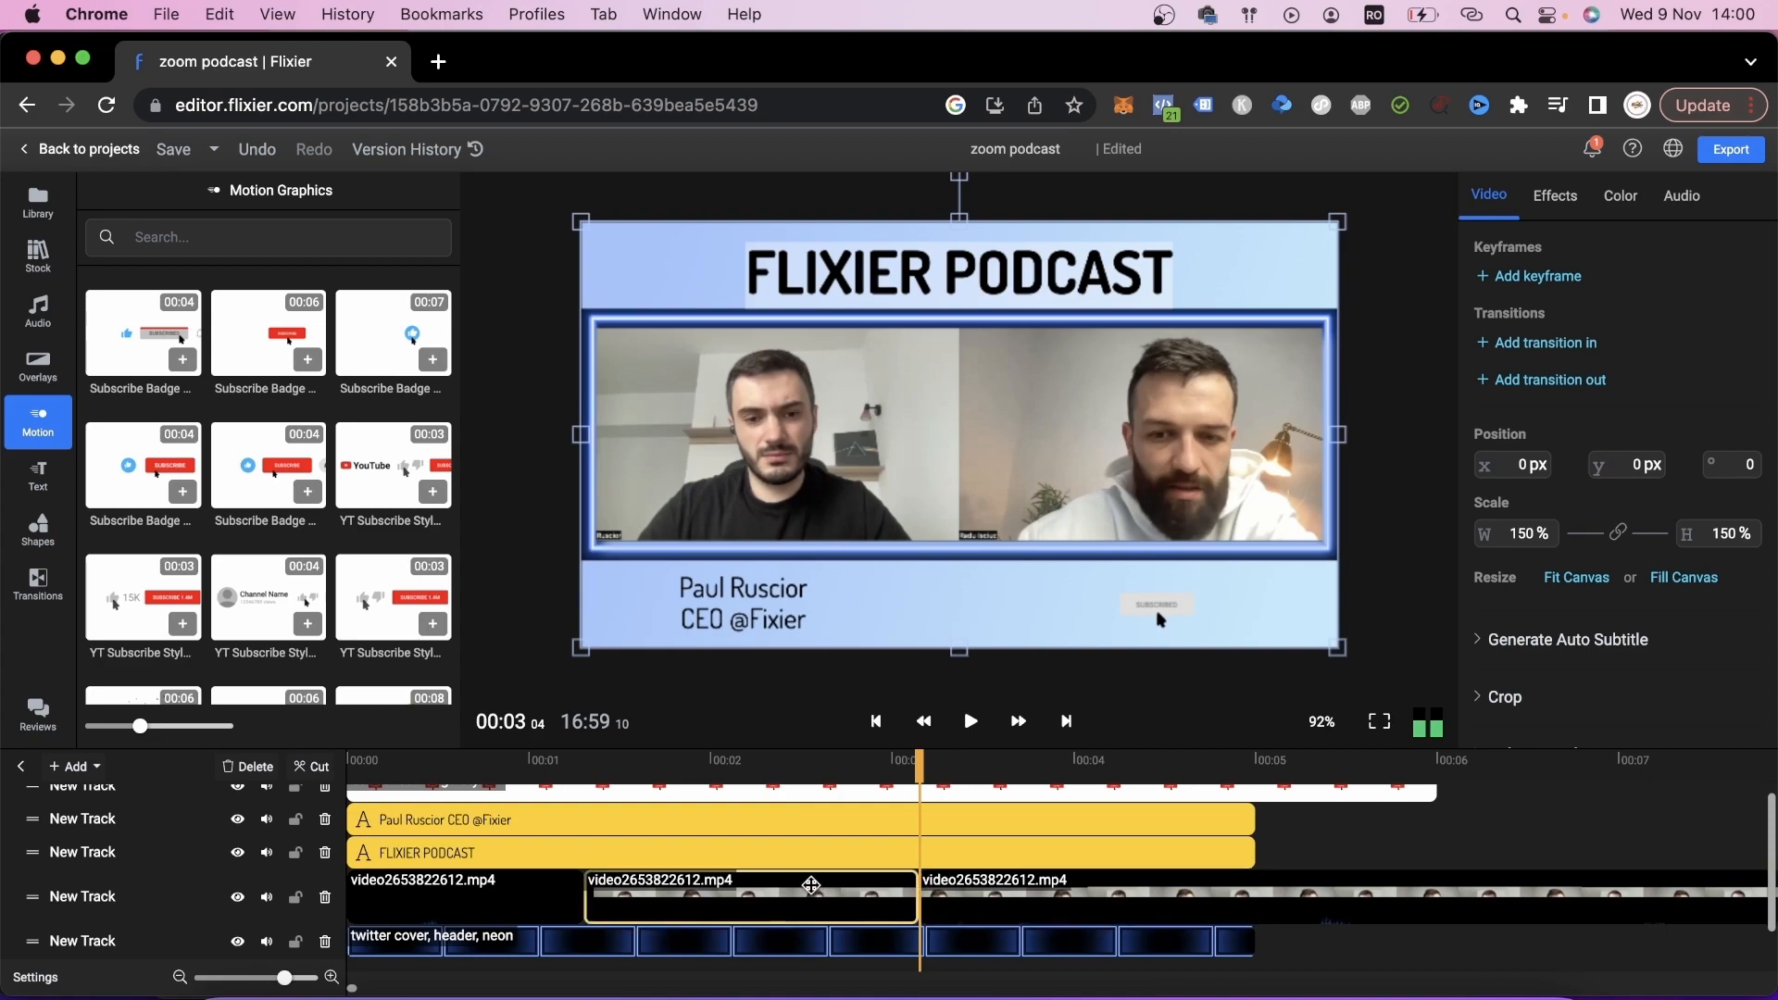
pyautogui.rightClick(811, 886)
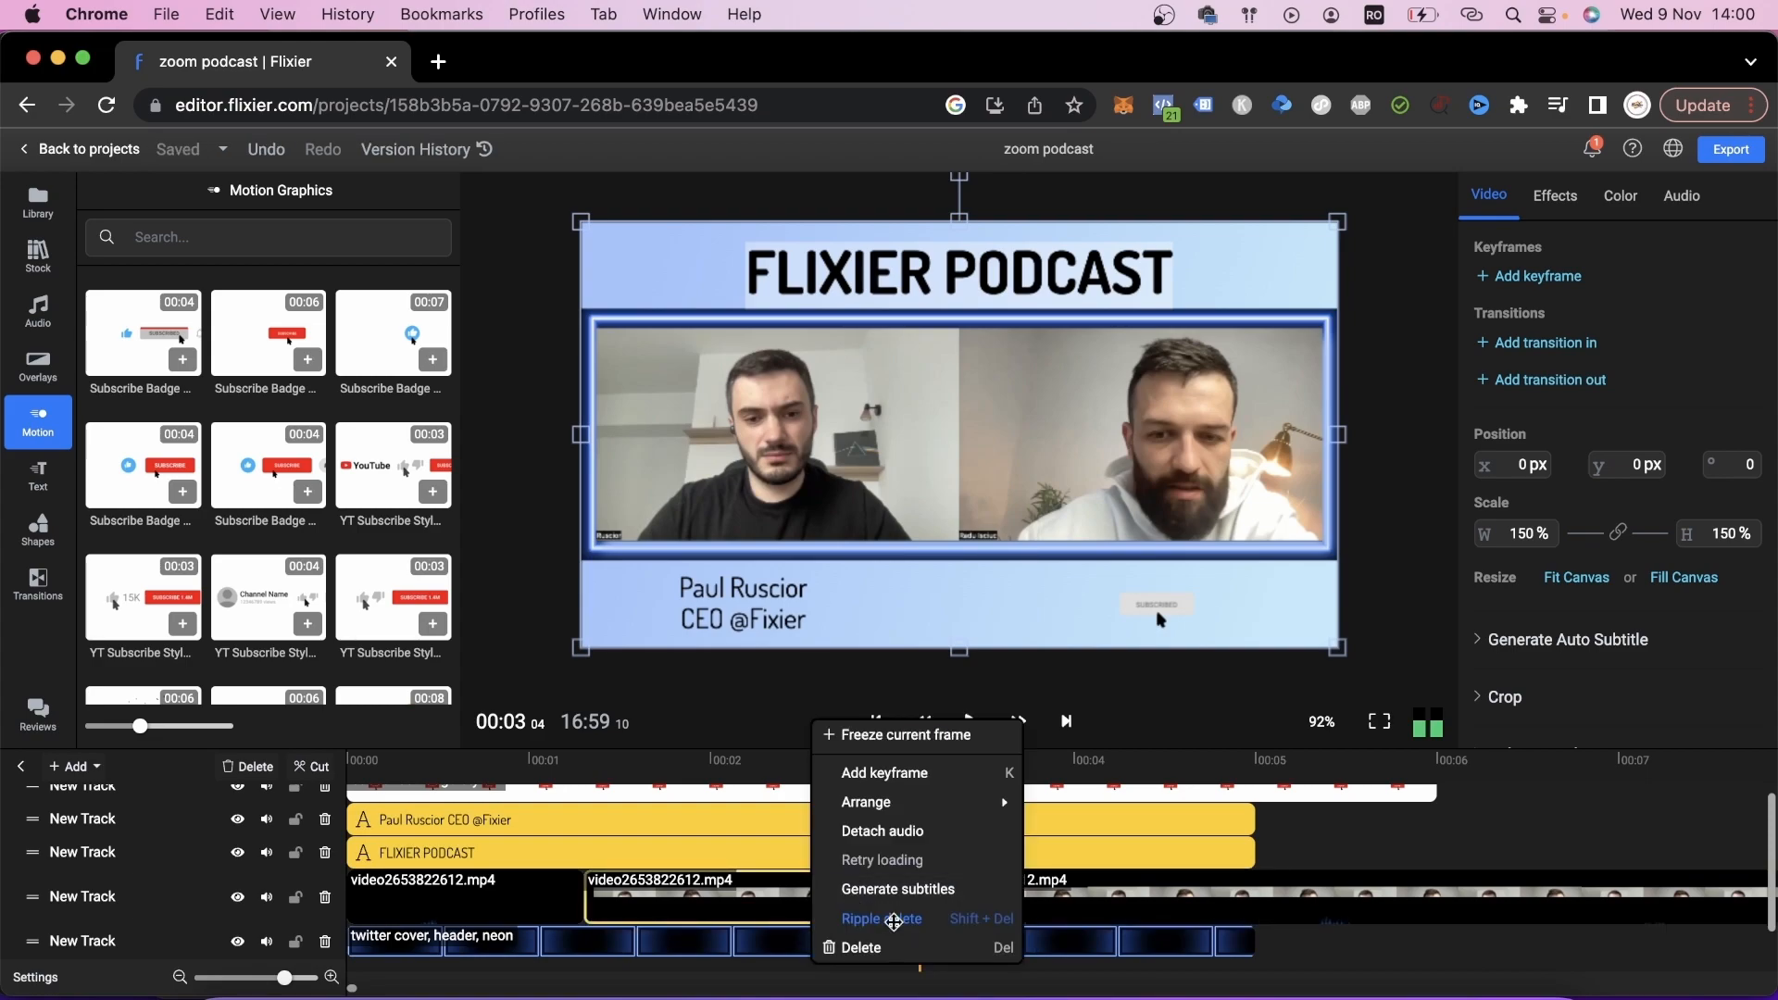
pyautogui.click(881, 919)
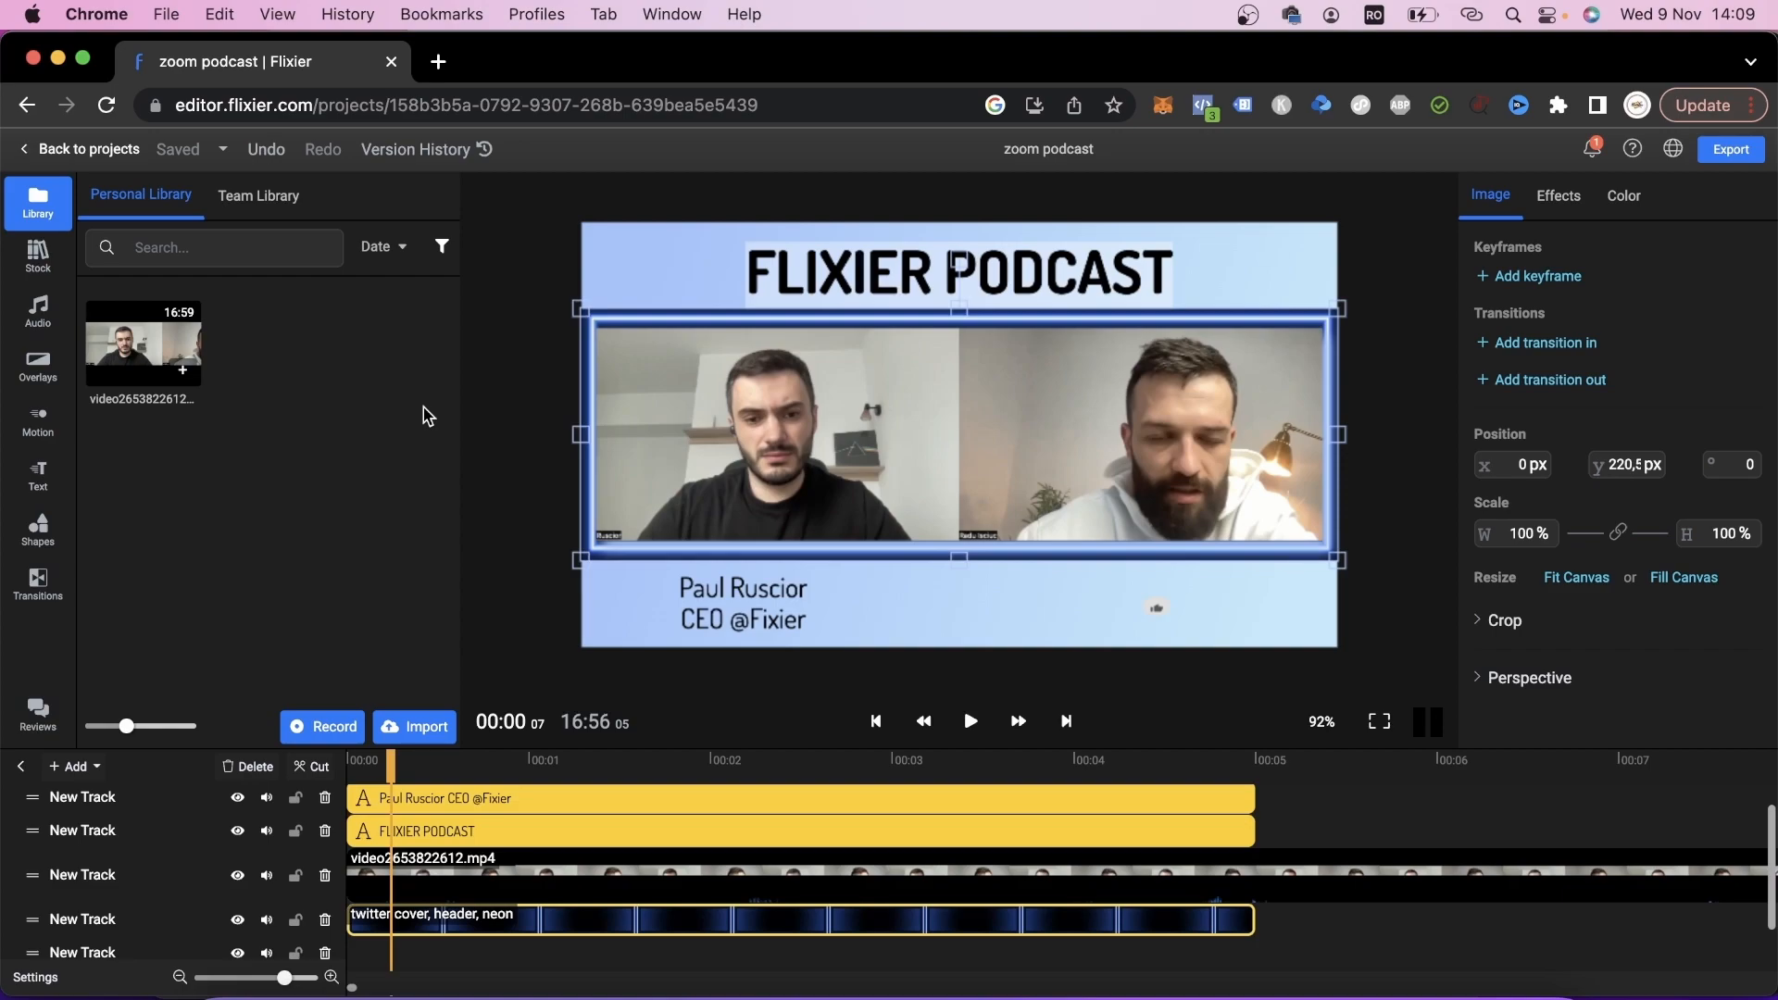
# Step: Add the music track "Dream" from the "podcast" audio results below the other tracks at the timeline's start and lower its volume
pyautogui.click(59, 318)
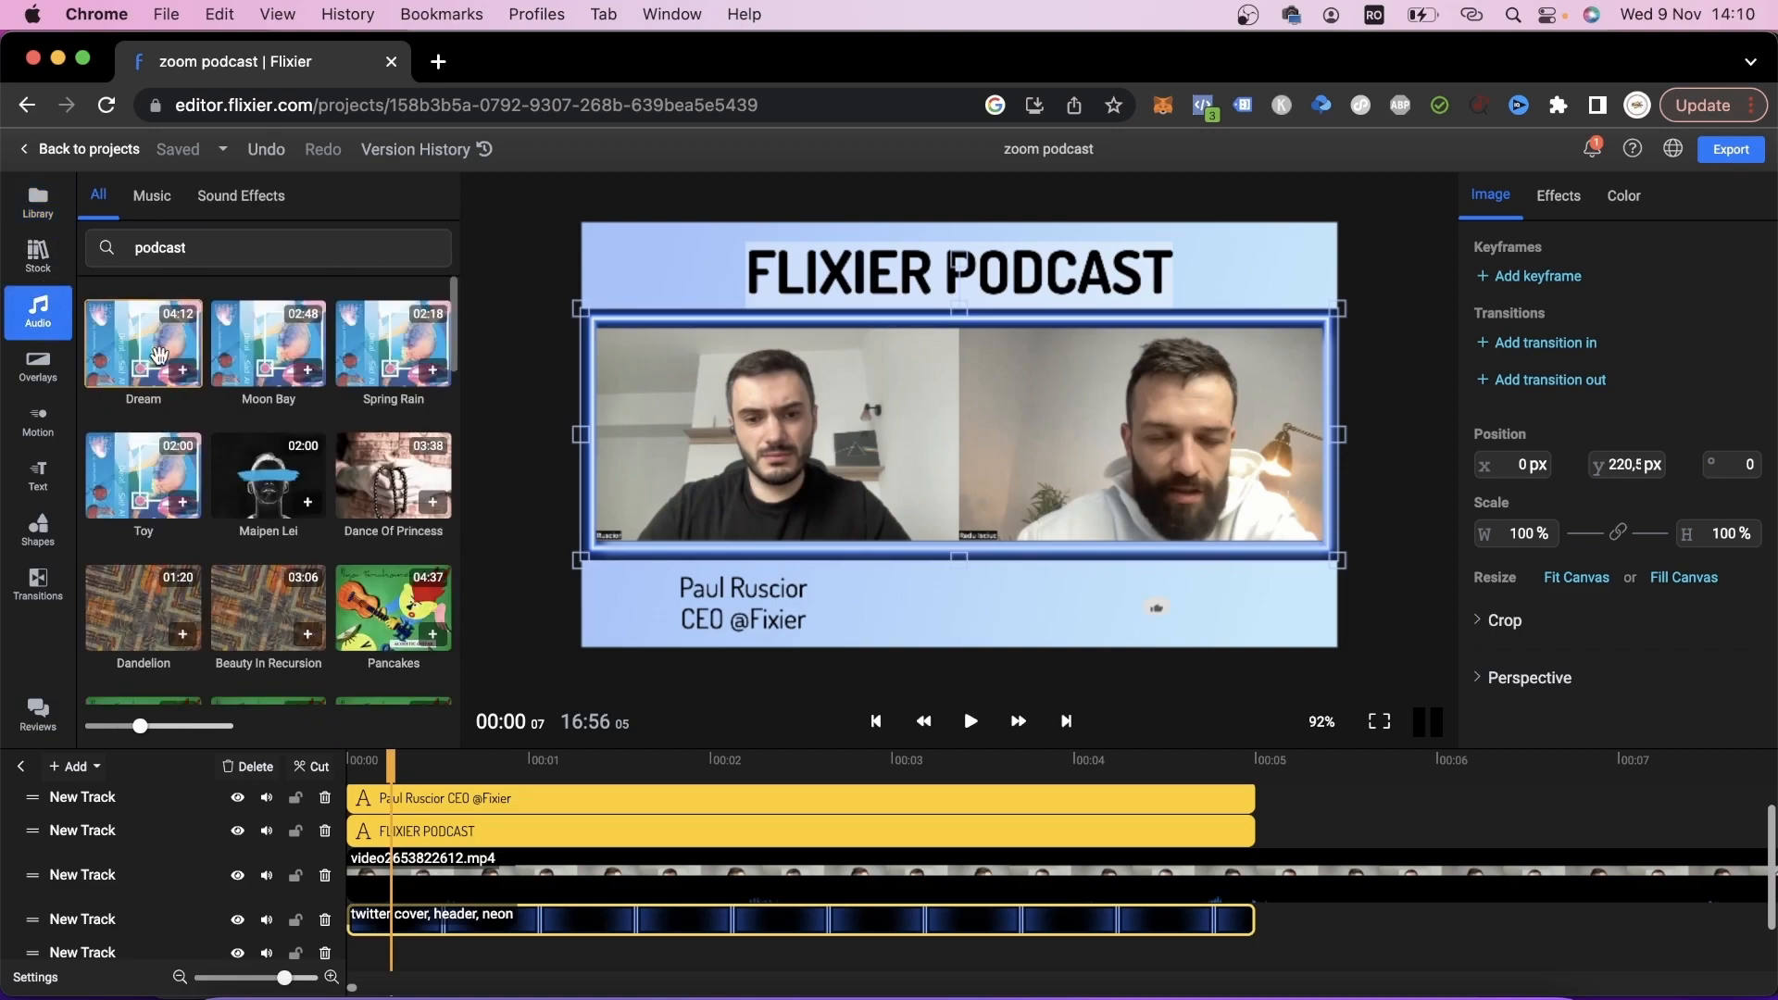
pyautogui.moveTo(136, 346); pyautogui.dragTo(417, 963)
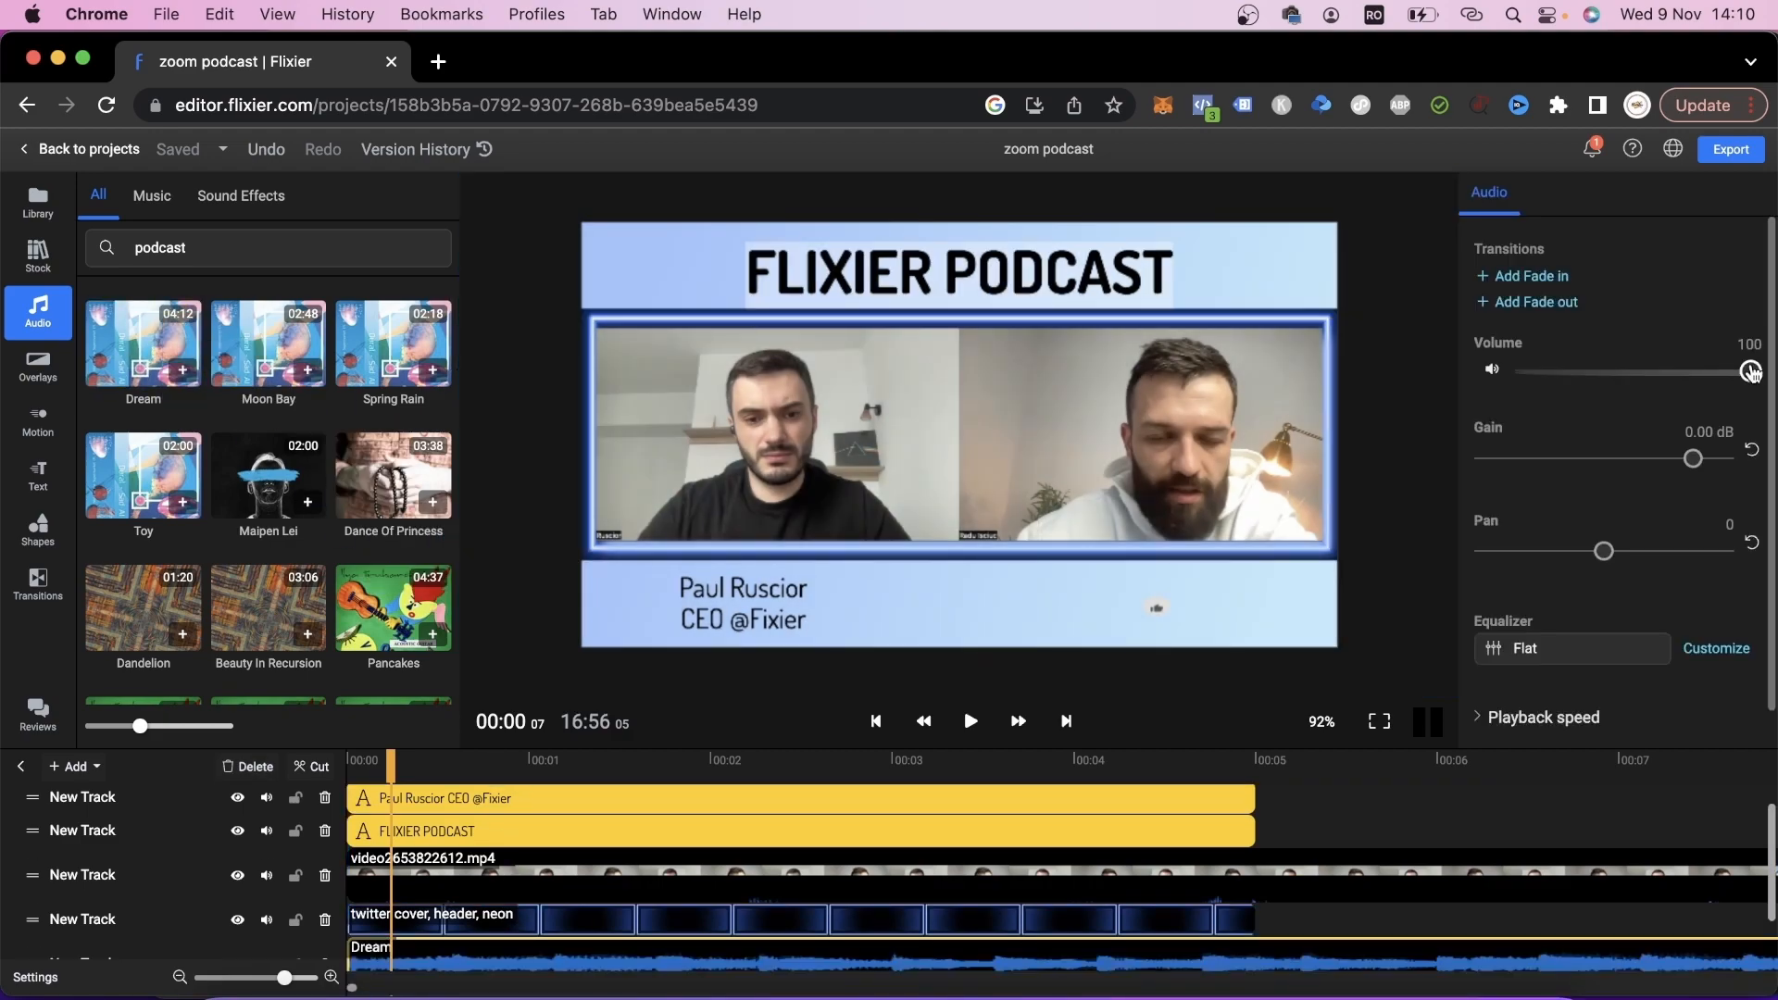
pyautogui.moveTo(1749, 371); pyautogui.dragTo(1536, 391)
# Step: Open the export settings for the finished podcast project
pyautogui.click(1733, 152)
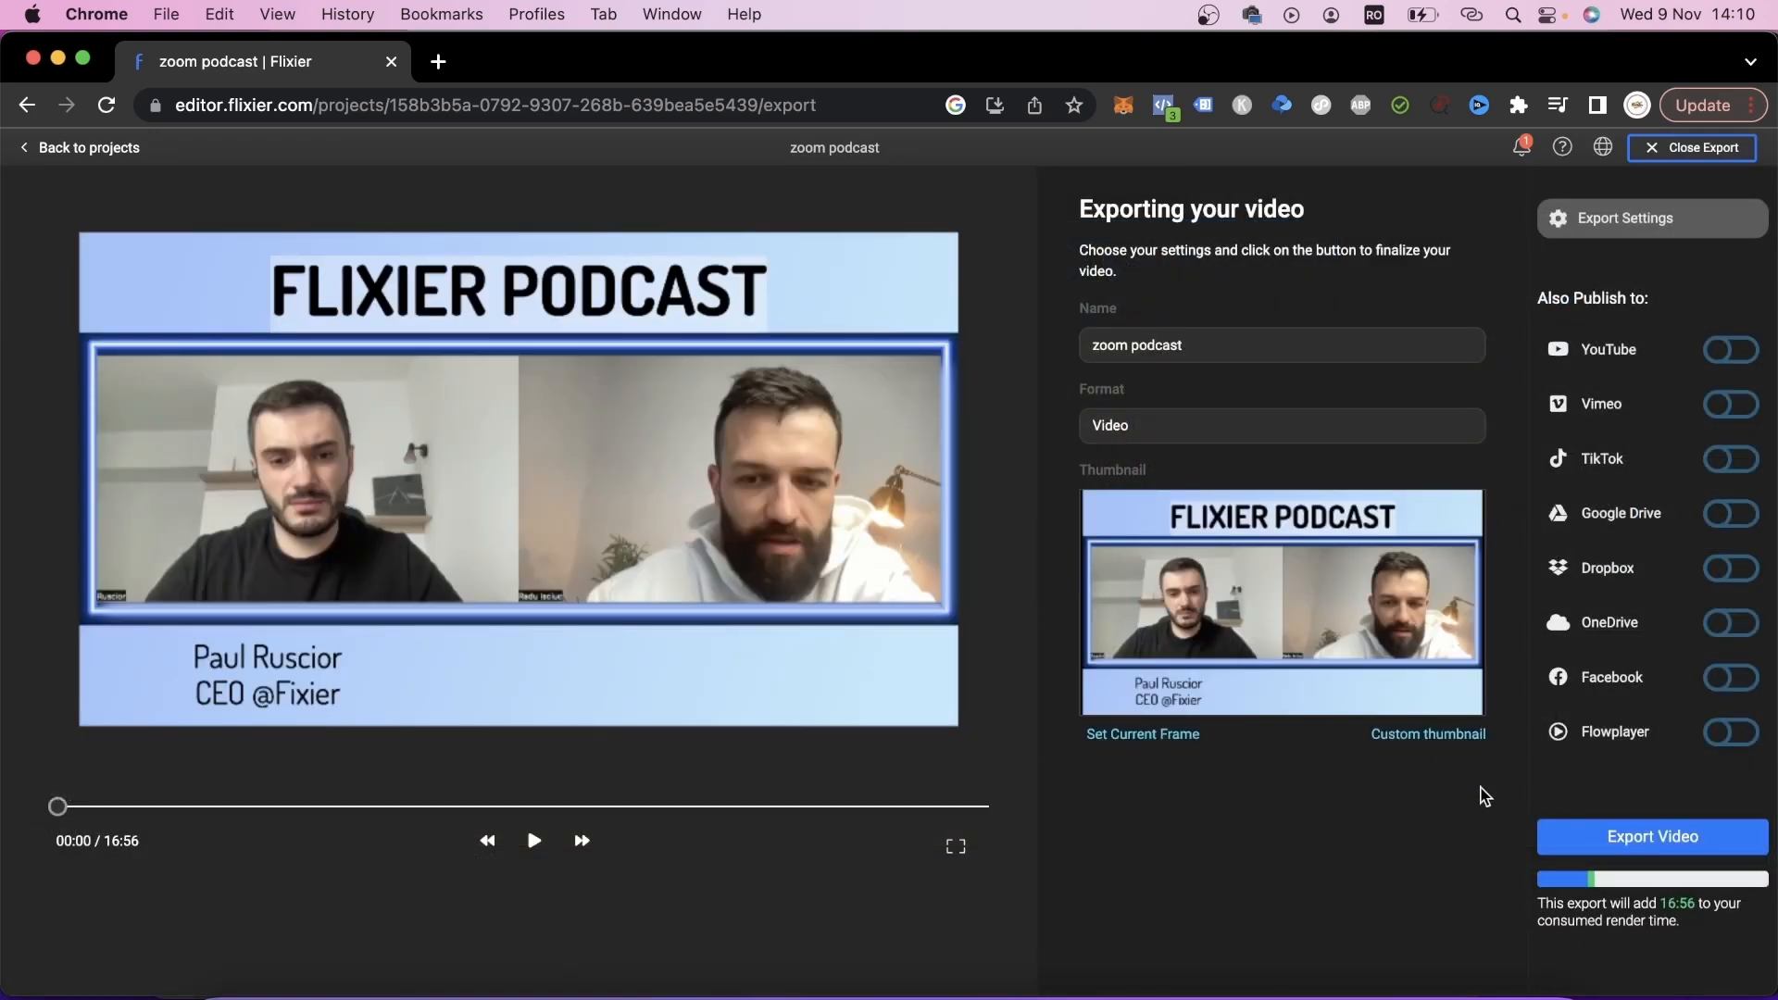